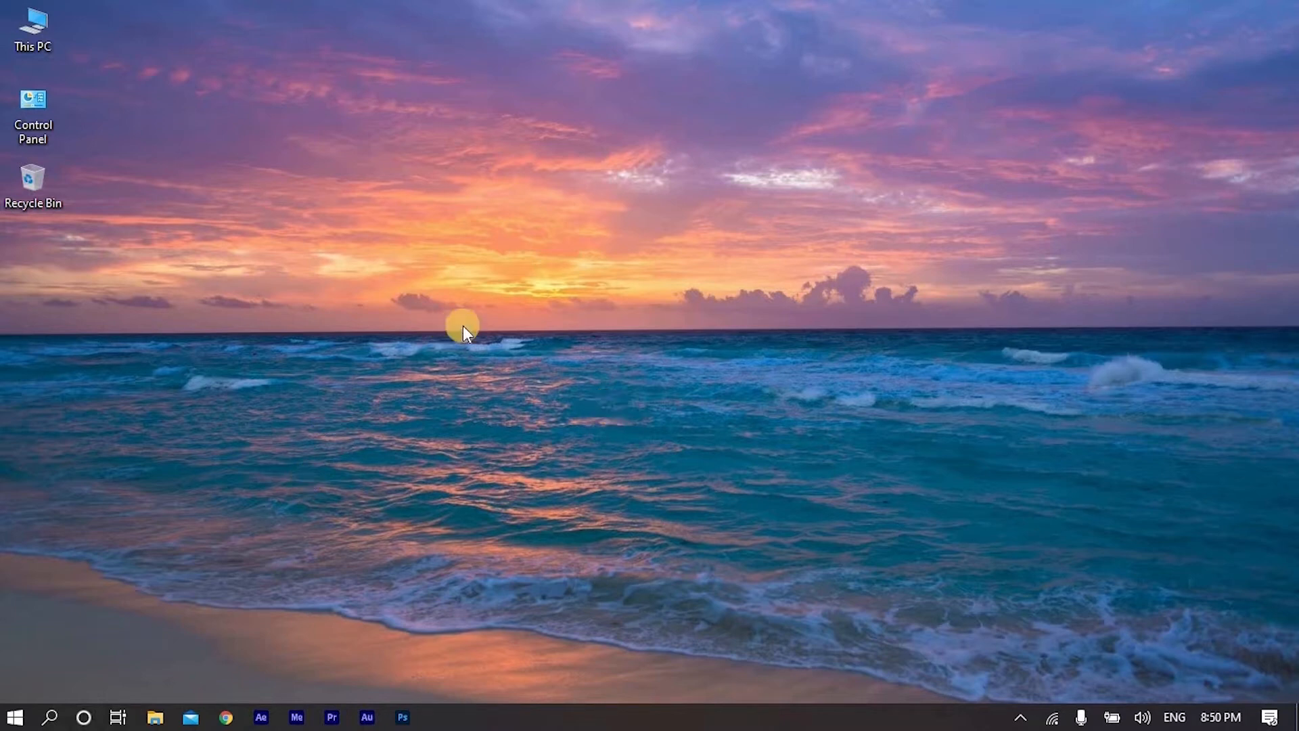
# - Open Chrome, search the web for "virtualbox", and open the official Oracle VM VirtualBox website
pyautogui.click(226, 717)
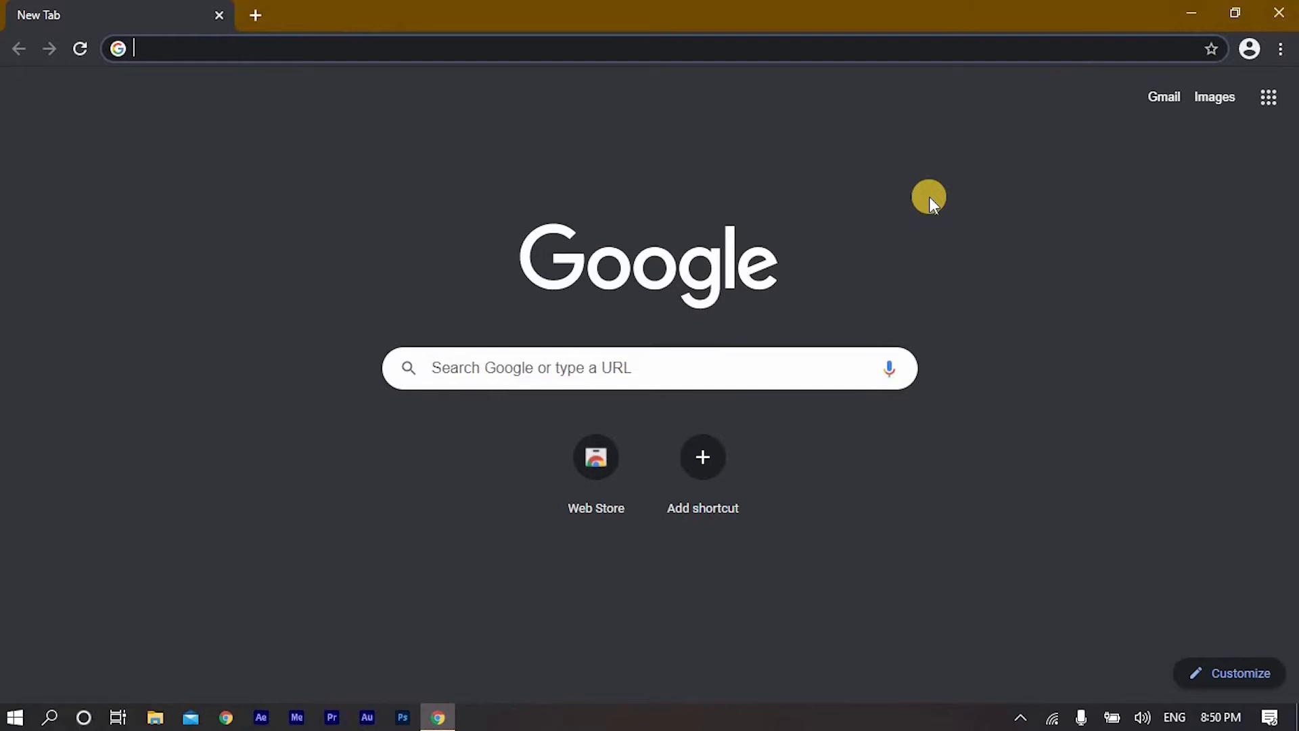
pyautogui.write('virt')
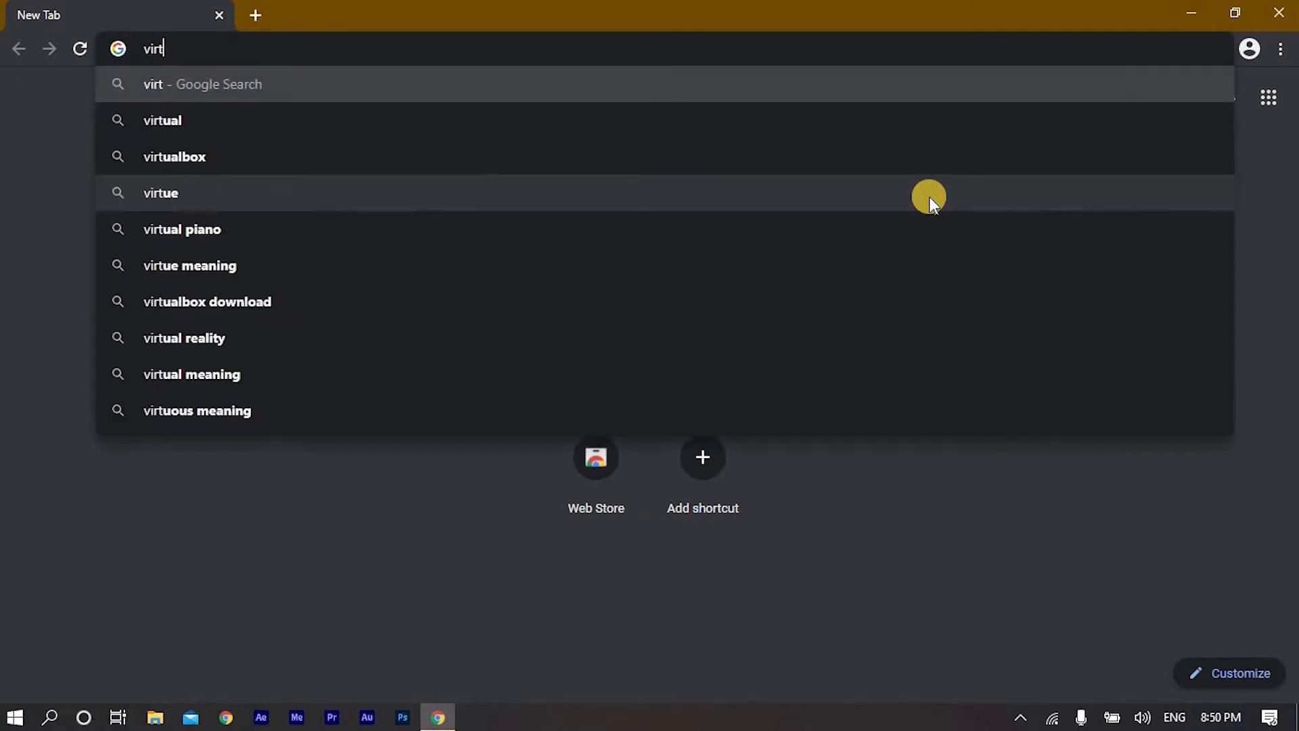
pyautogui.write('ua;')
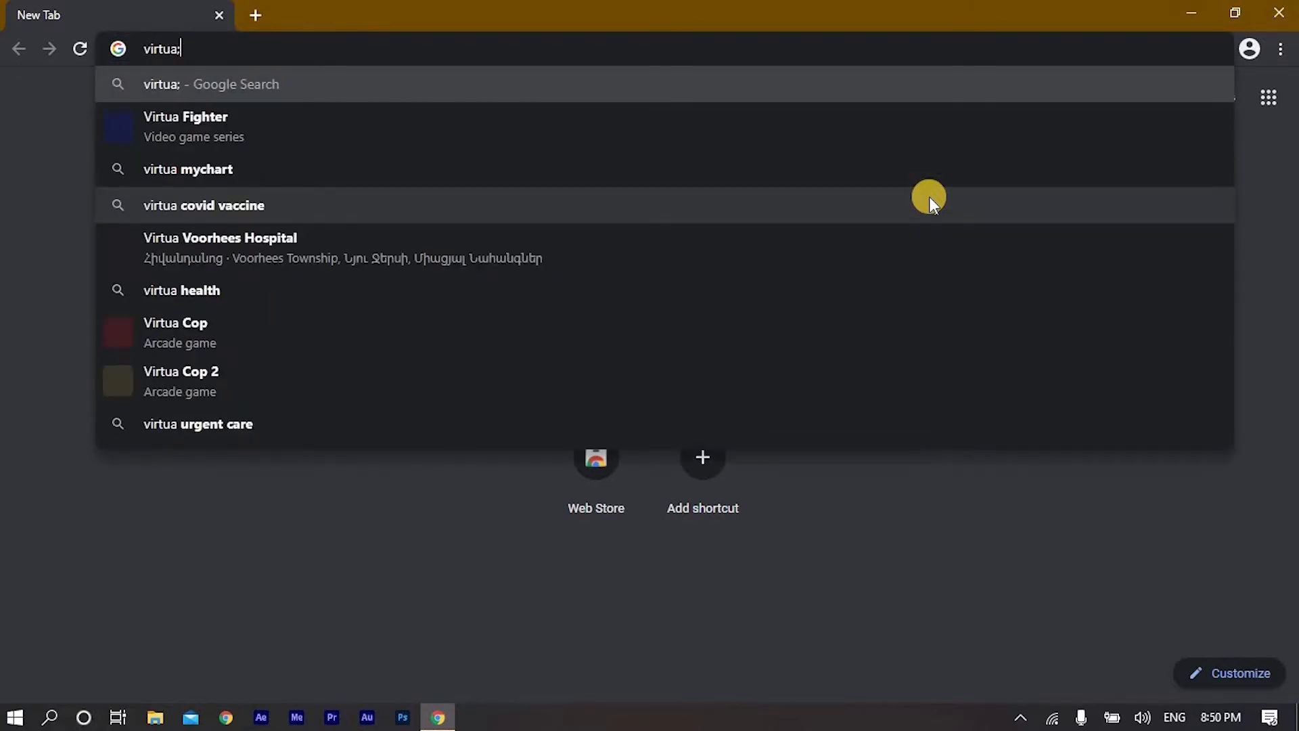
pyautogui.press('BackSpace')
pyautogui.write('l')
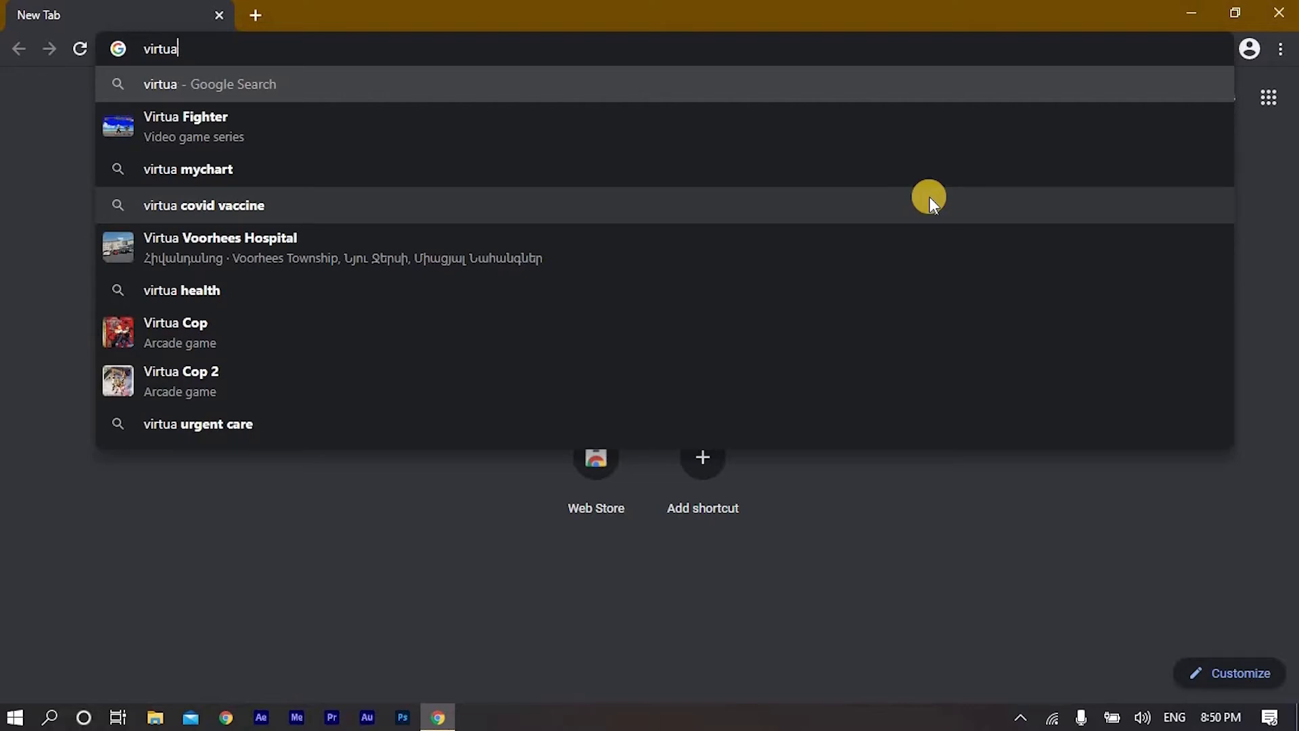
pyautogui.write('box')
pyautogui.press('Return')
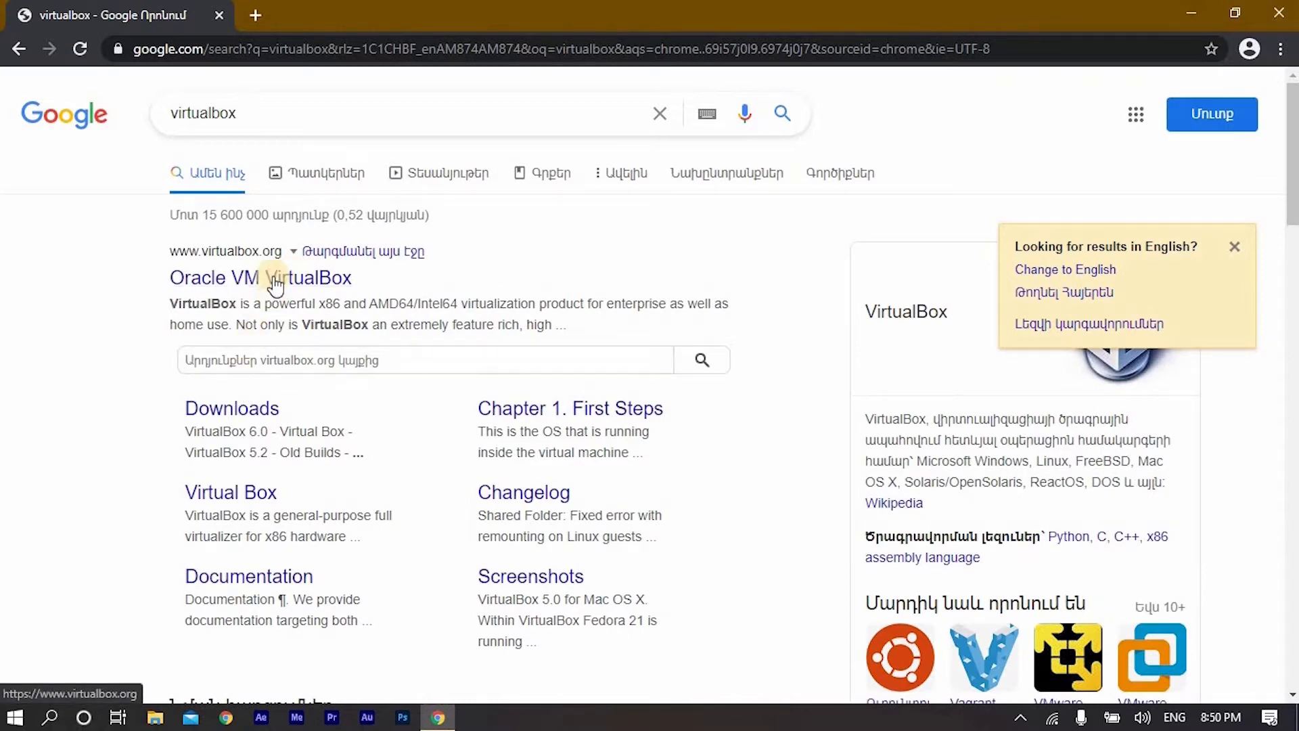
pyautogui.click(300, 287)
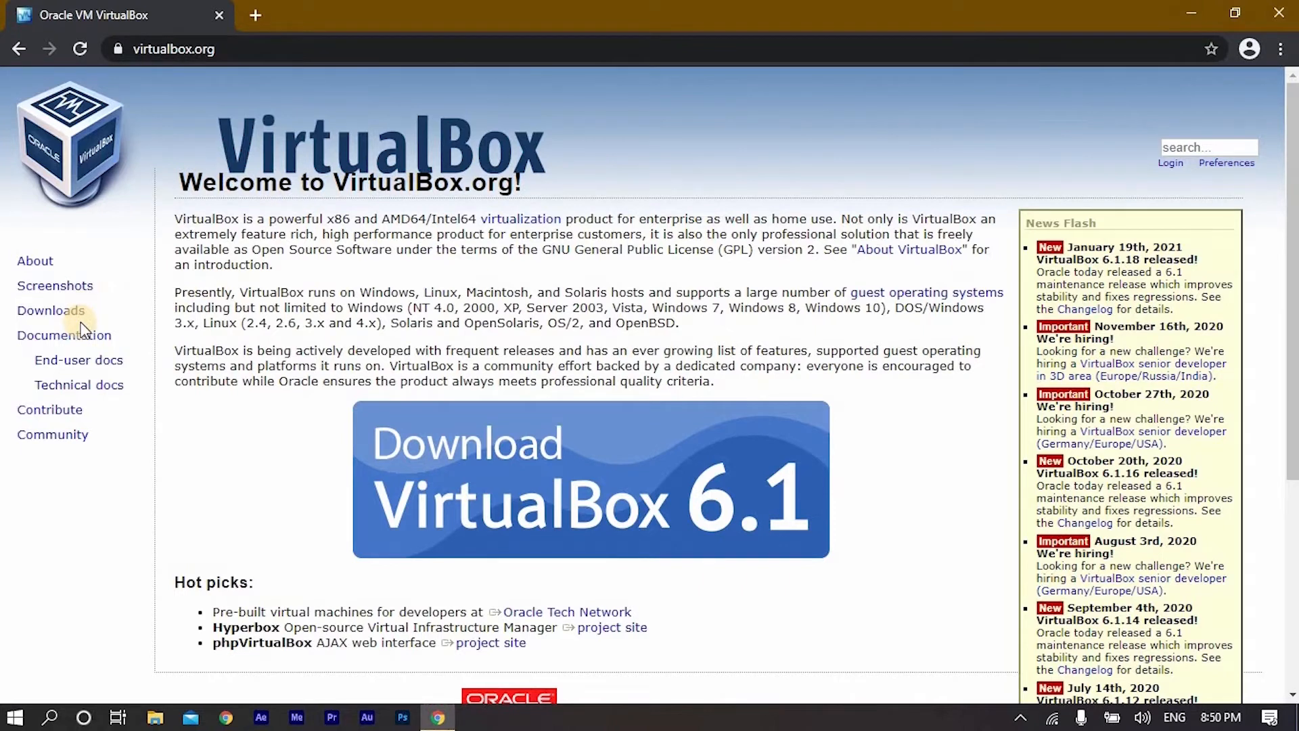
# - Go to the VirtualBox downloads page and download the VirtualBox 6.1.18 platform package for Windows hosts
pyautogui.click(79, 315)
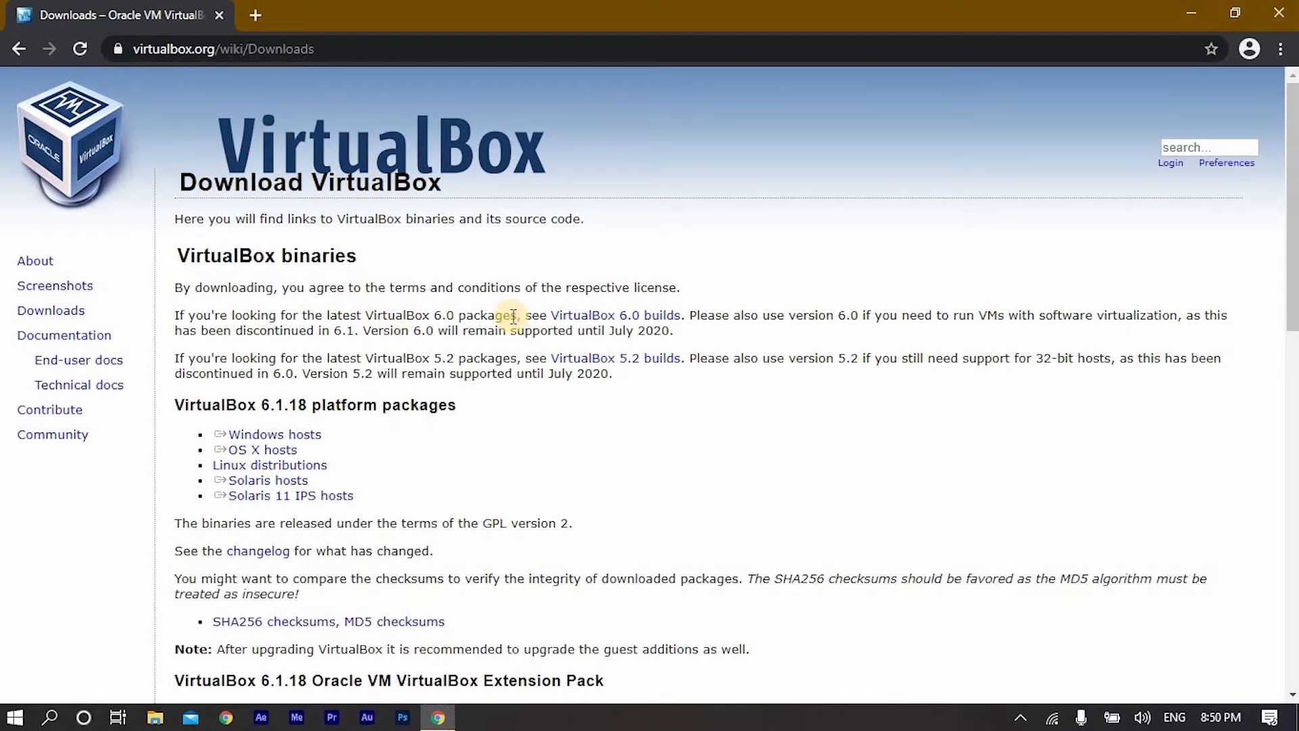
pyautogui.scroll(-1, 513, 316)
pyautogui.click(295, 342)
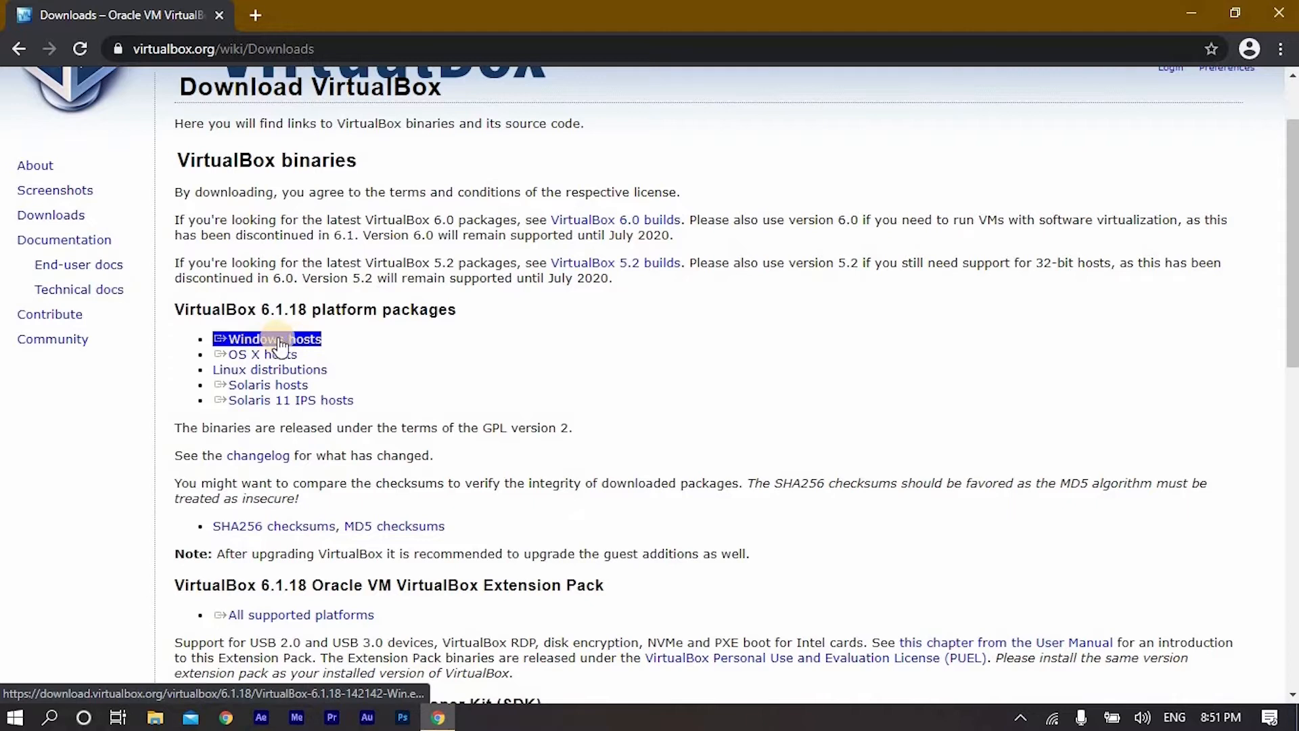
pyautogui.click(279, 341)
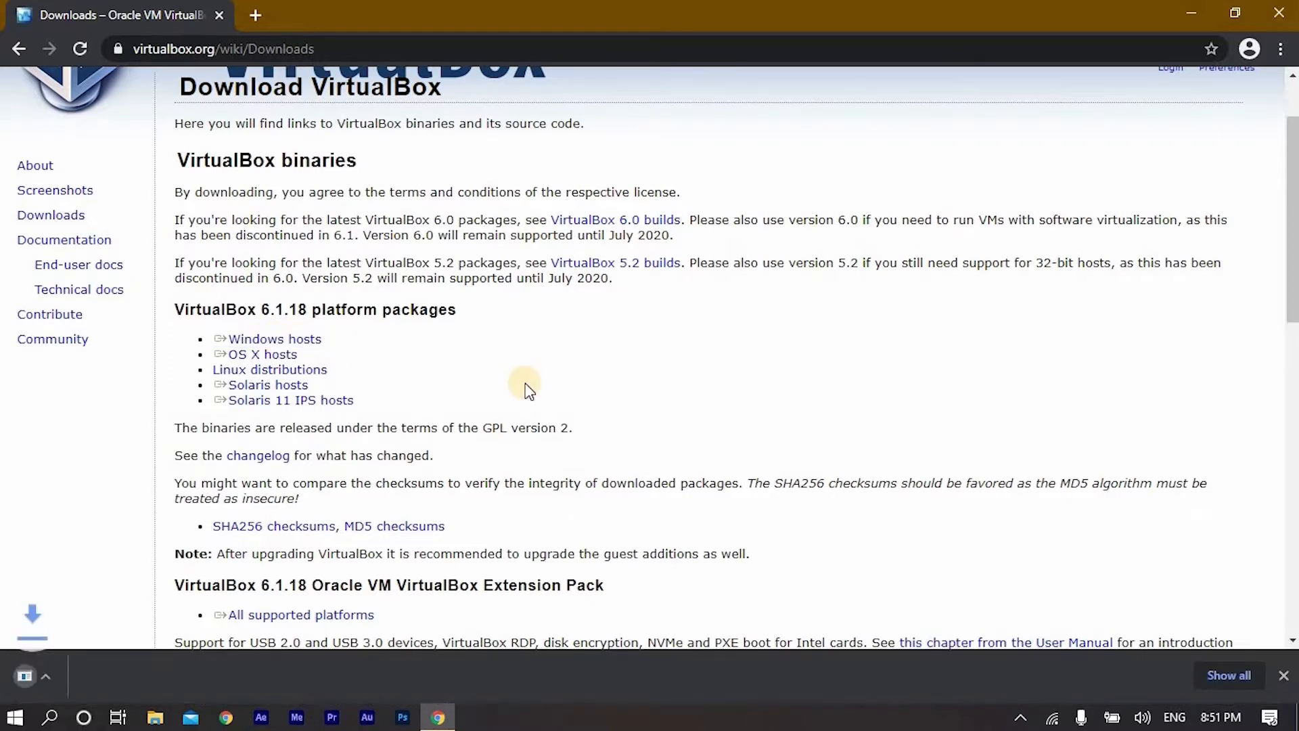
# - Download the VirtualBox 6.1.18 Oracle VM VirtualBox Extension Pack for all supported platforms
pyautogui.scroll(-1, 609, 387)
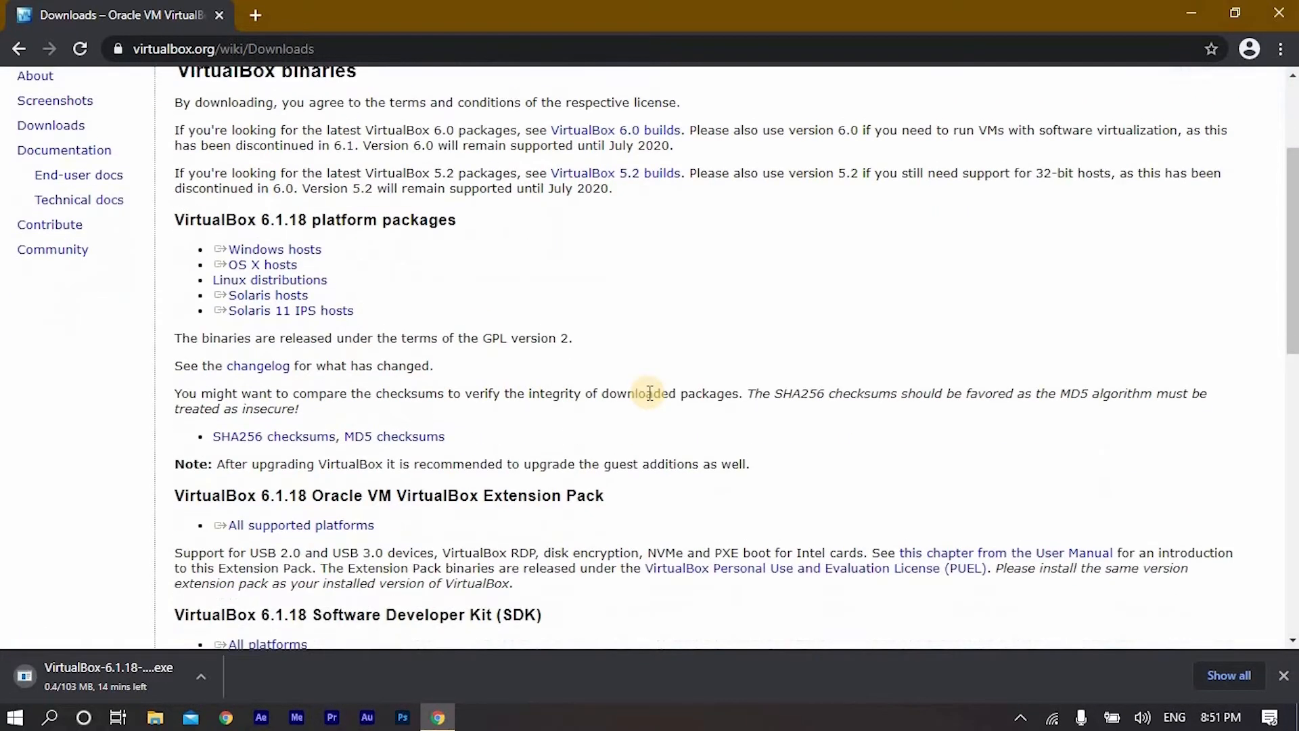
pyautogui.scroll(-1, 487, 400)
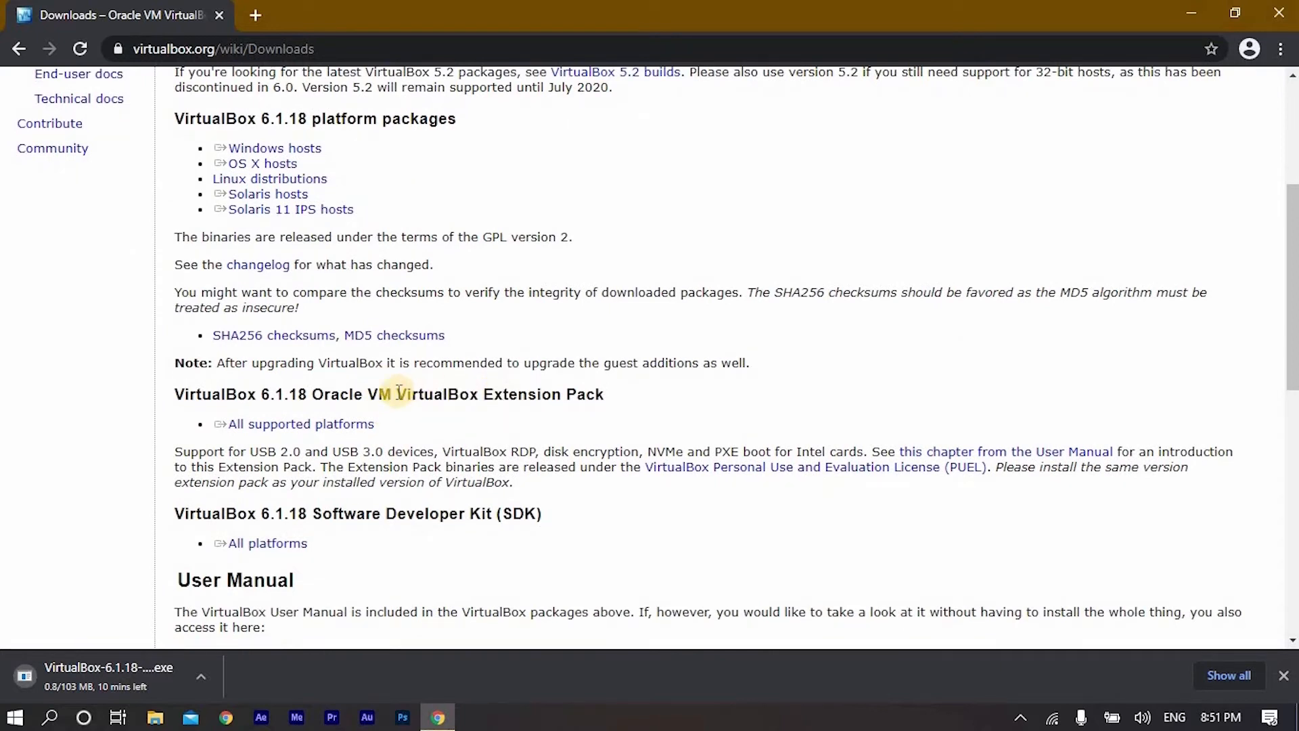
pyautogui.tripleClick(339, 424)
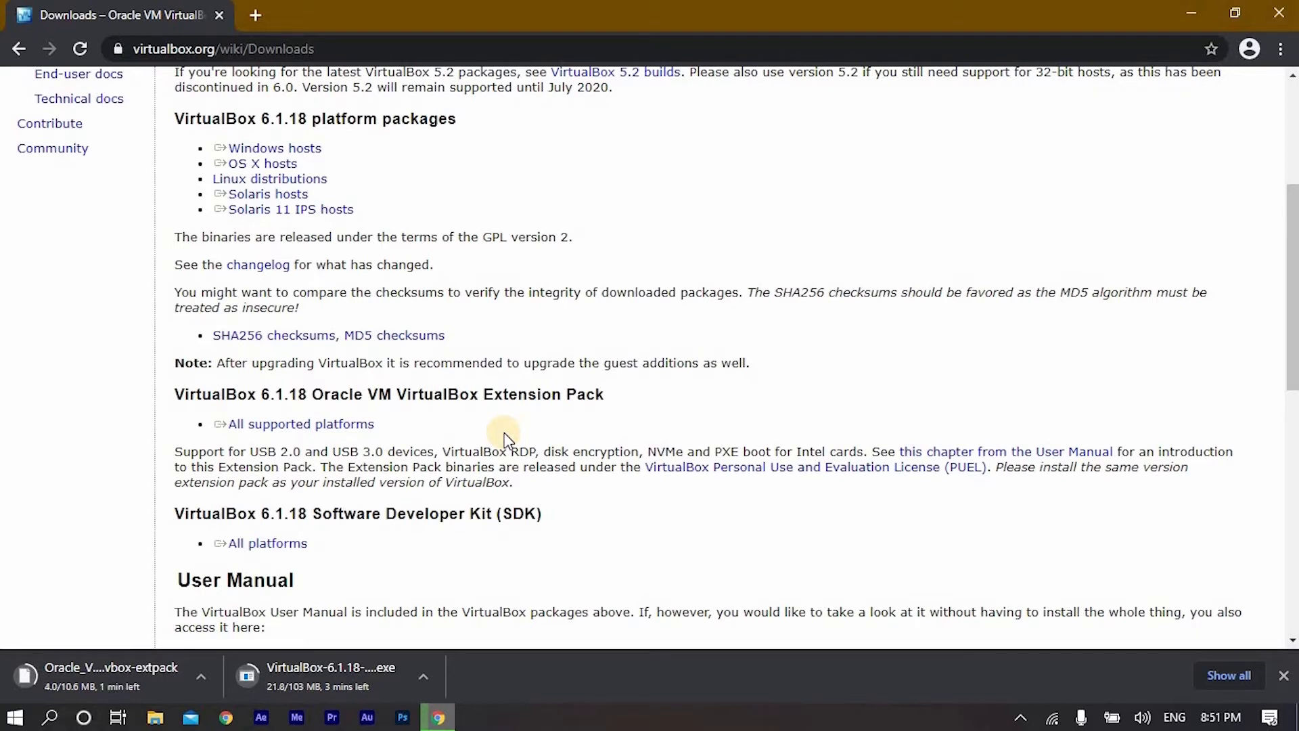
# - Search for "kali linux" in a new browser tab and open the Downloads page of kali.org
pyautogui.hotkey('ctrl', 't')
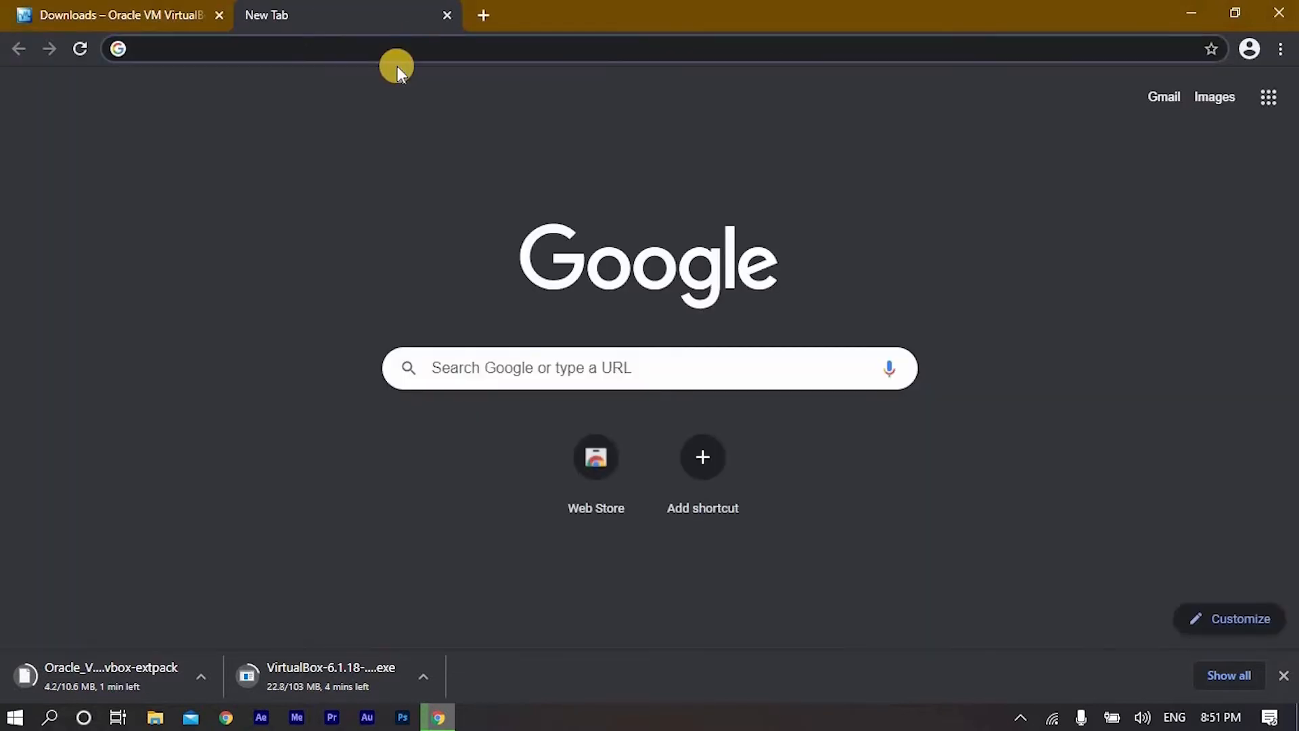
pyautogui.write('kali linux')
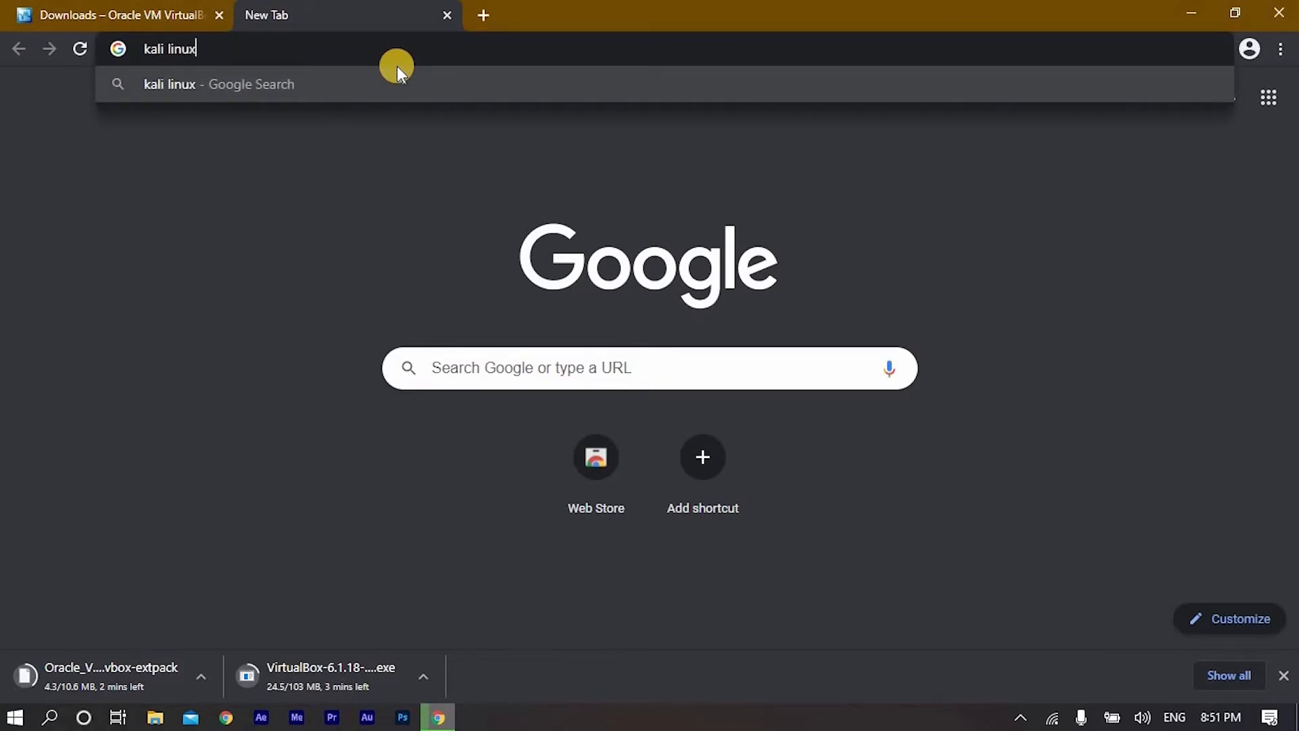
pyautogui.press('Return')
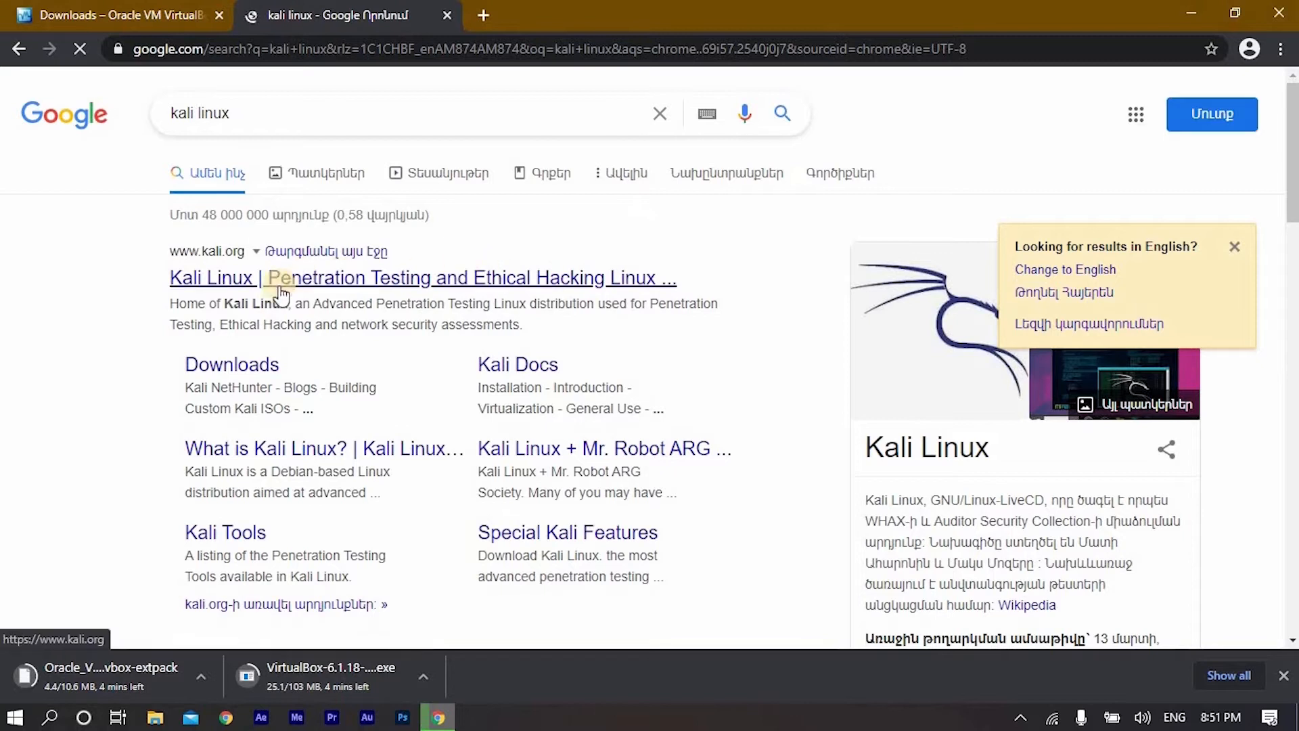
pyautogui.click(252, 368)
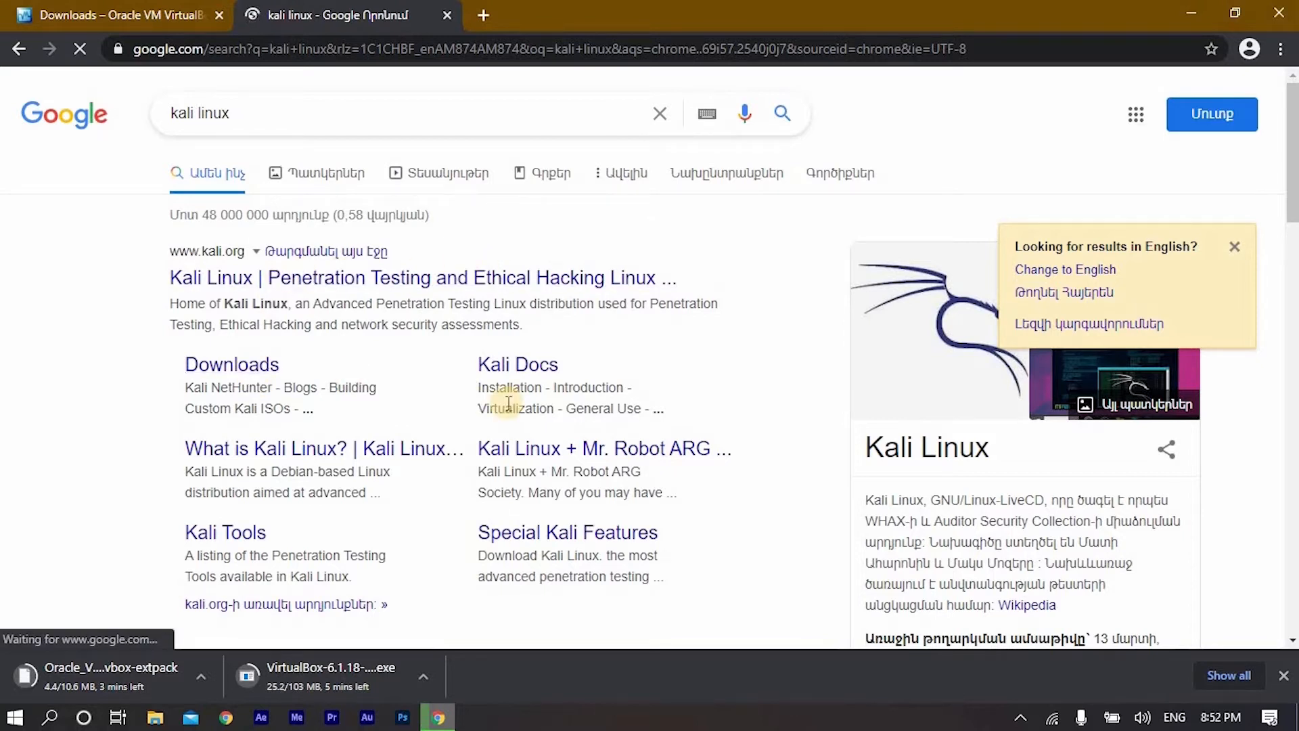
# - Go to the Offensive Security VM download page and download the Kali Linux VirtualBox 64-Bit (OVA) image
pyautogui.scroll(-15, 838, 351)
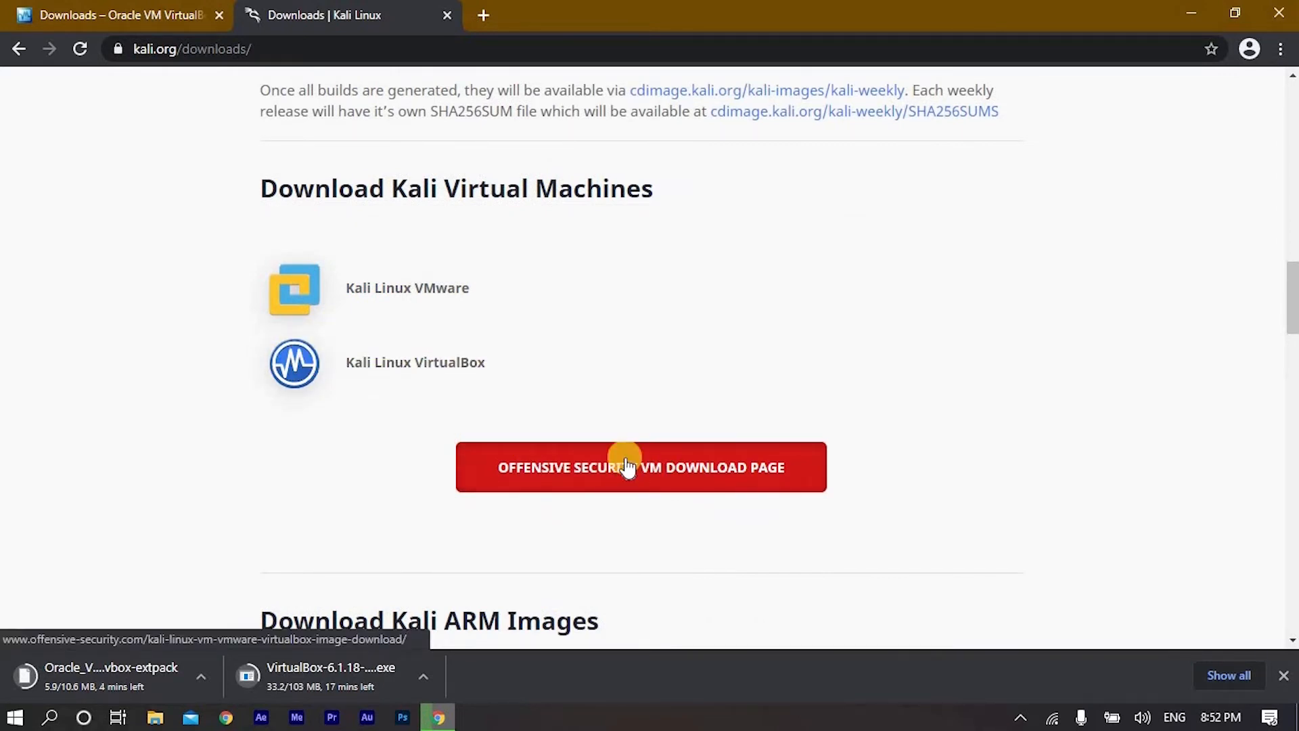
pyautogui.click(548, 456)
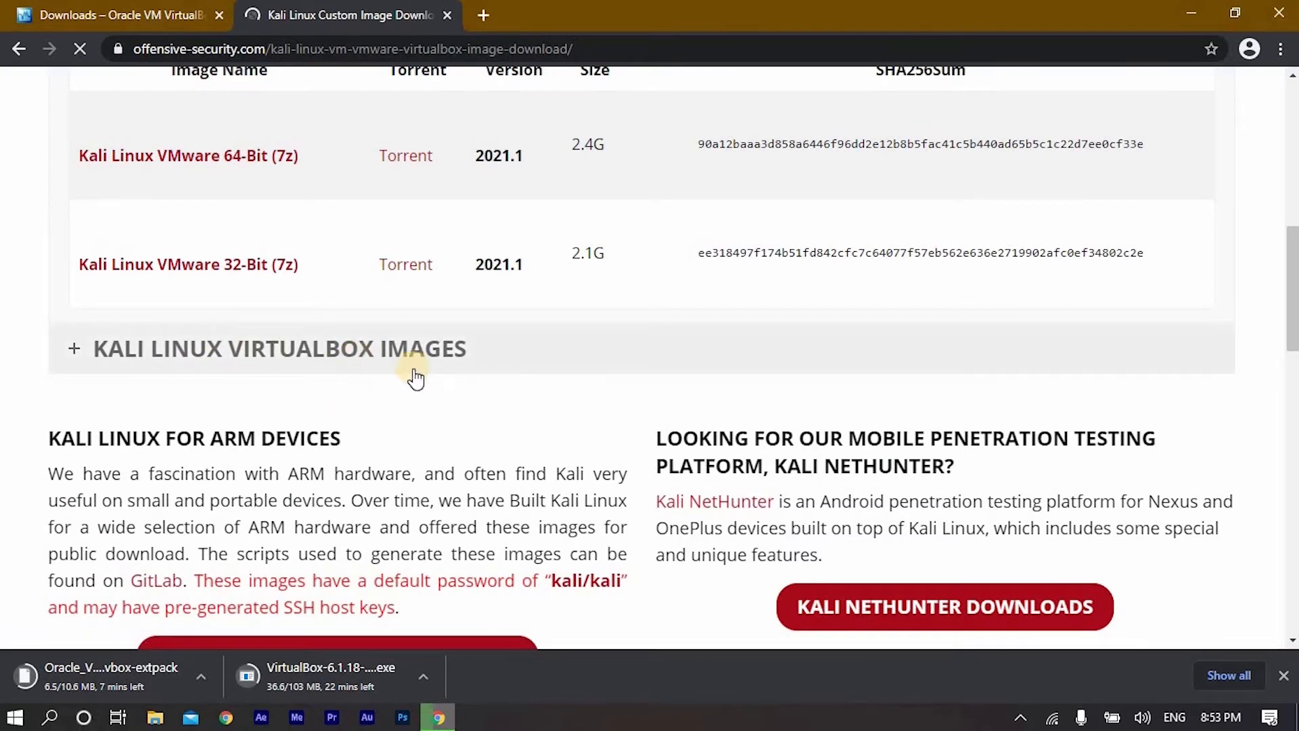
pyautogui.click(505, 390)
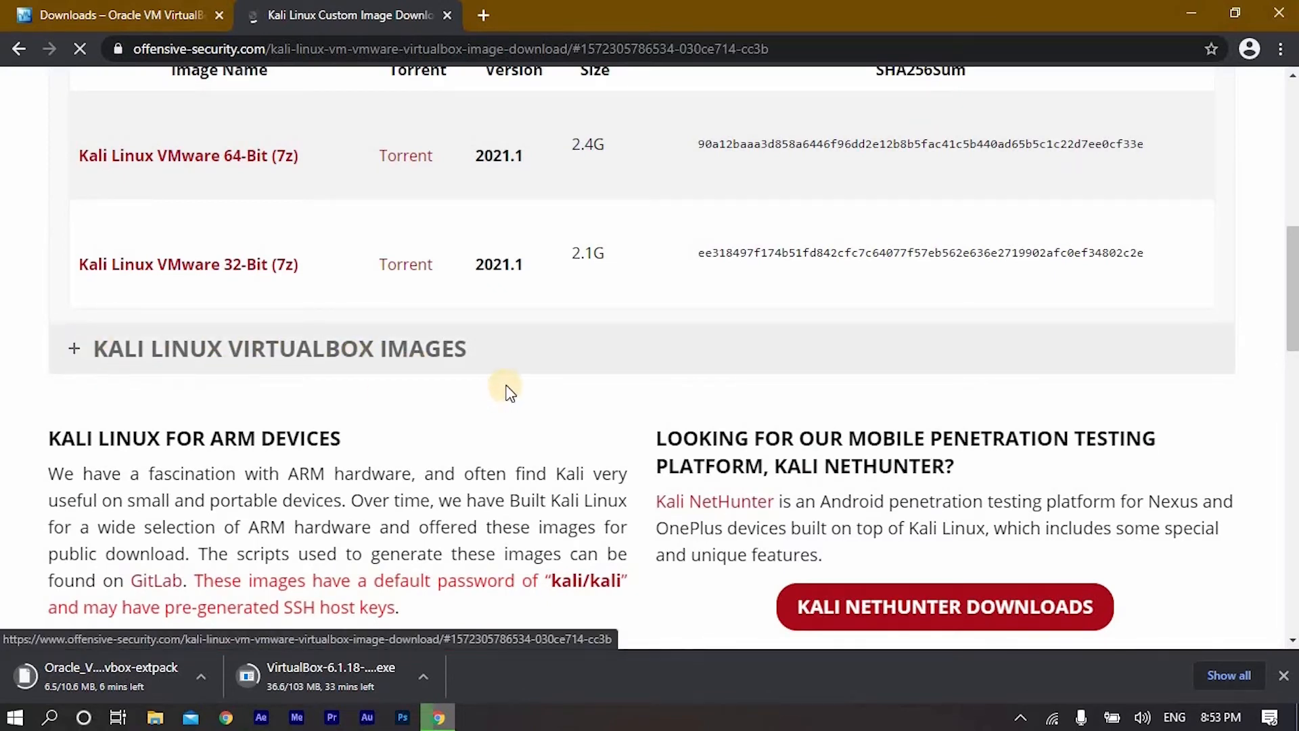
pyautogui.click(507, 369)
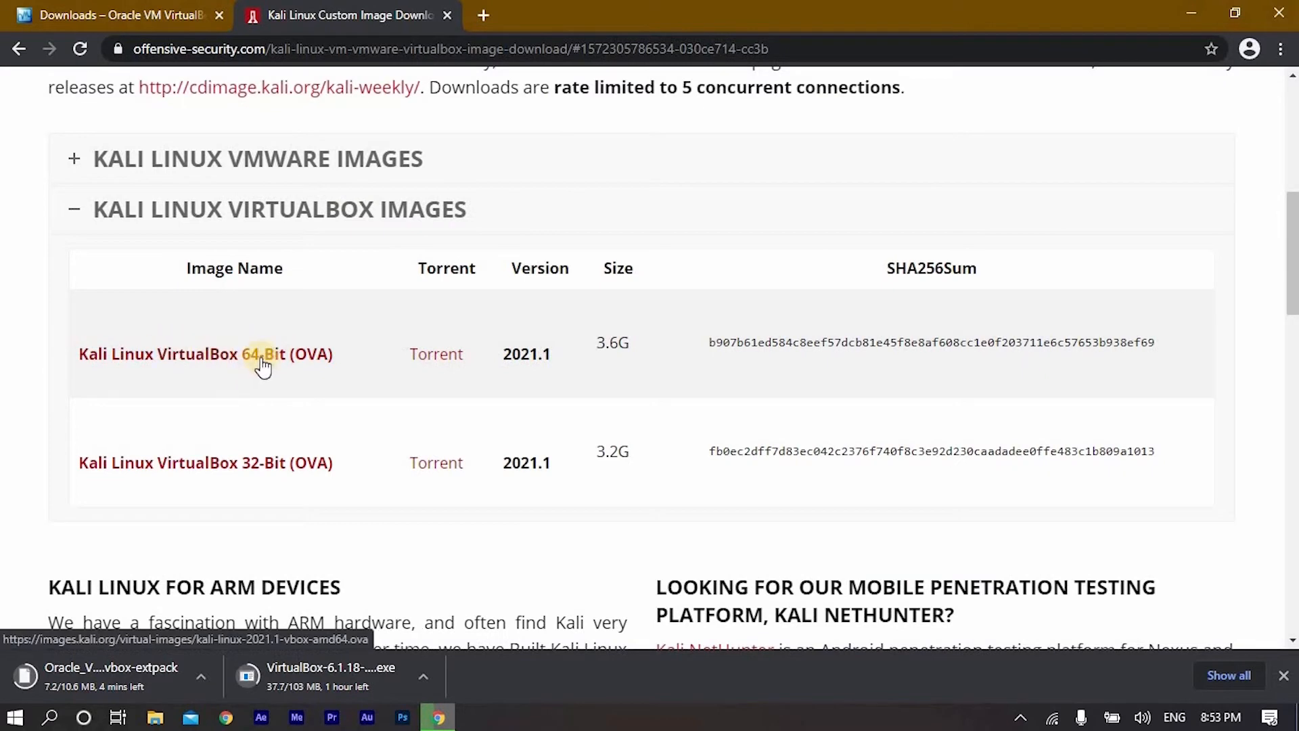
pyautogui.click(262, 360)
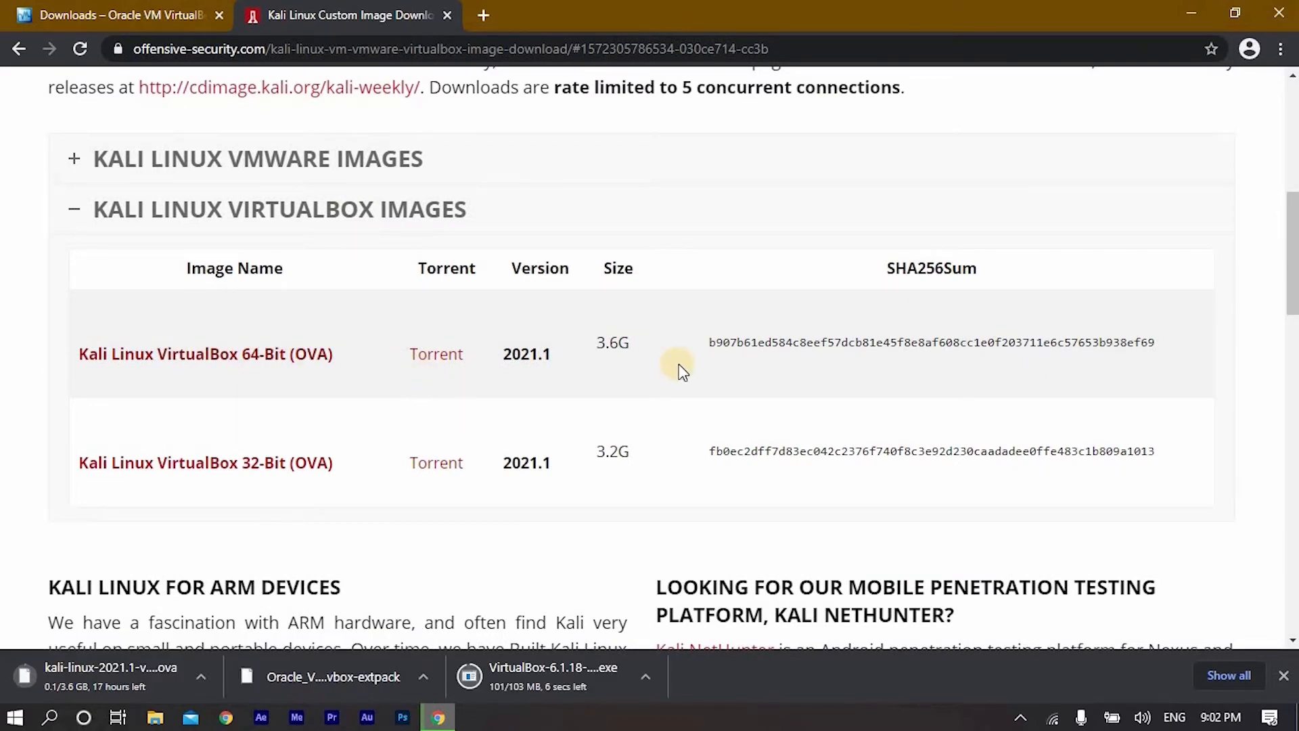
pyautogui.scroll(4, 677, 365)
pyautogui.scroll(-4, 941, 261)
# - Minimize the browser and create a text document on the desktop named "metasploitable 2 download link"
pyautogui.click(1187, 15)
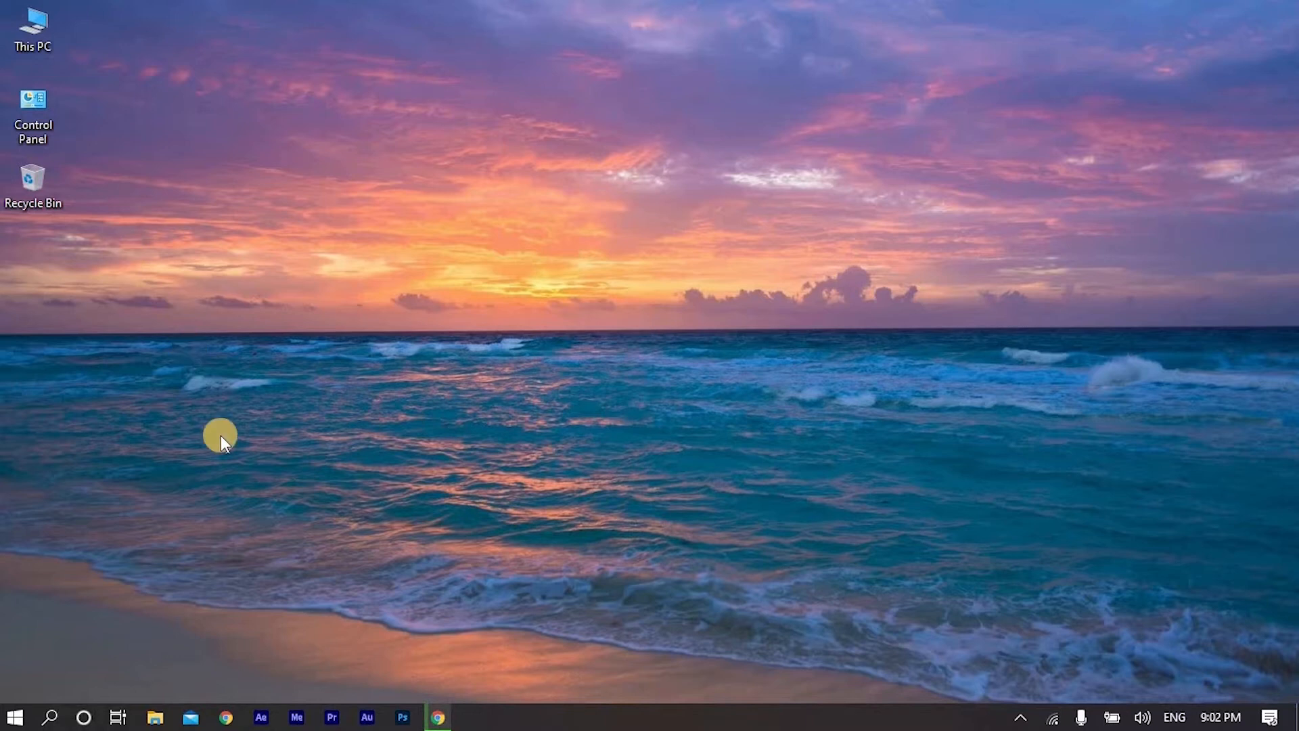
pyautogui.rightClick(128, 259)
pyautogui.moveTo(225, 425)
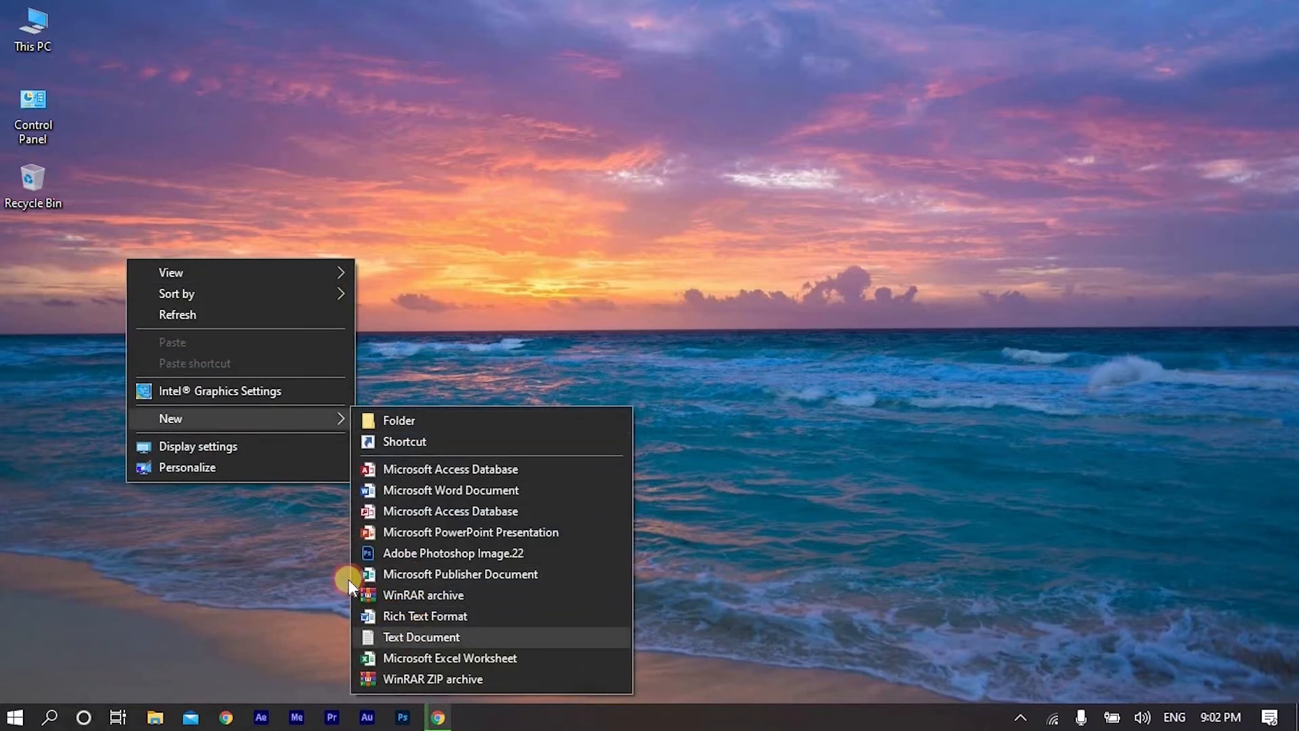
pyautogui.click(415, 636)
pyautogui.write('metas')
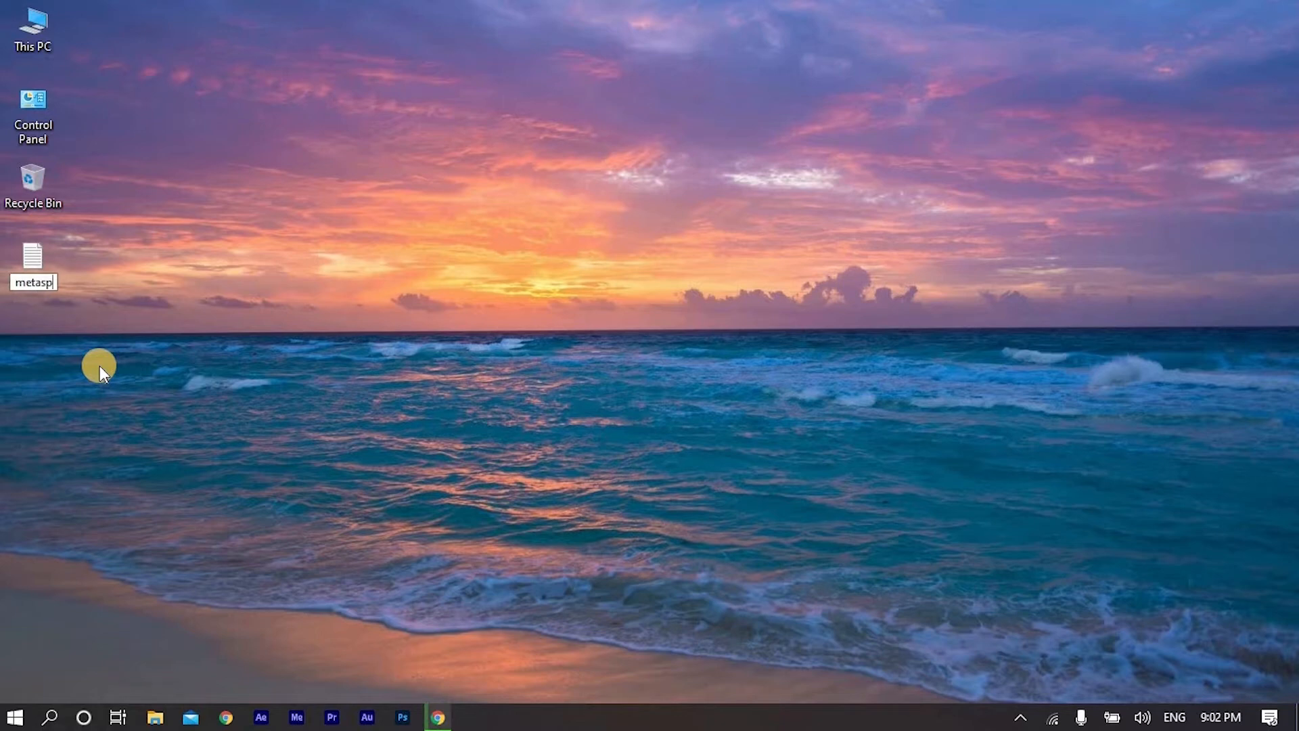
pyautogui.write('ploitable 2 download link')
pyautogui.press('Return')
pyautogui.doubleClick(43, 266)
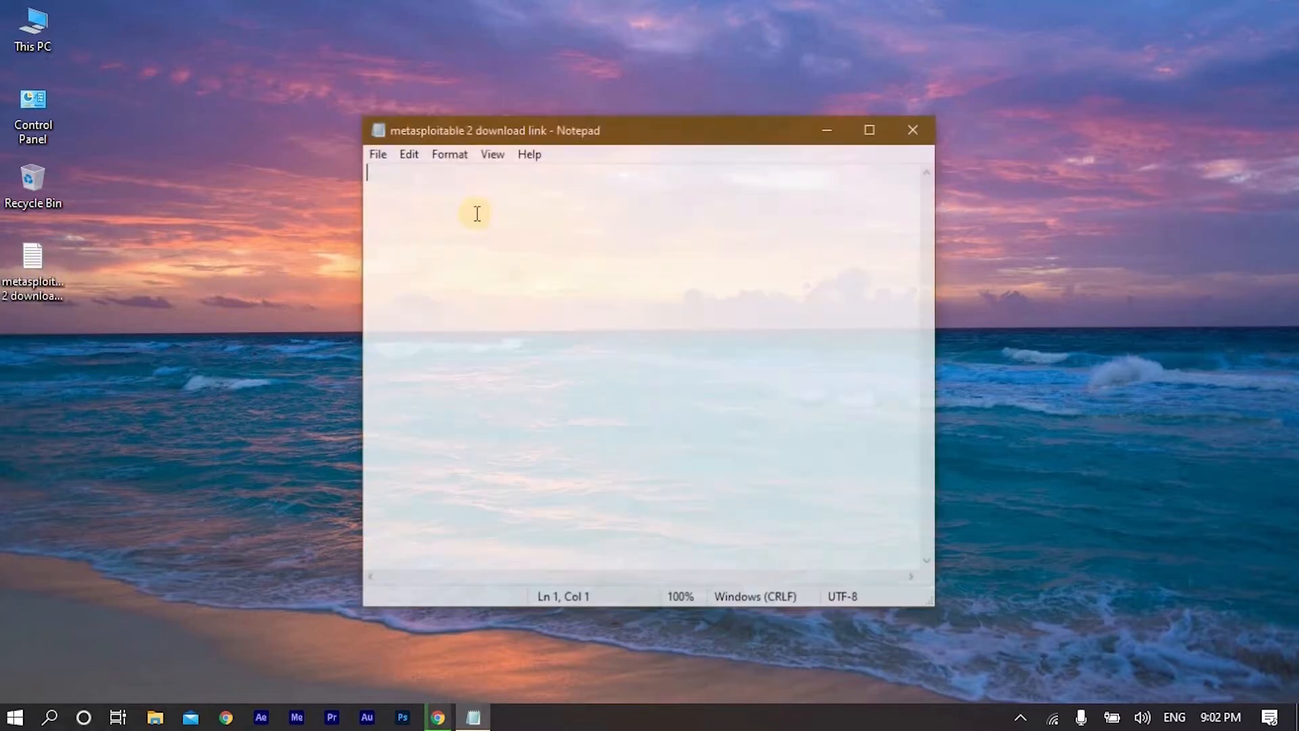
pyautogui.rightClick(517, 303)
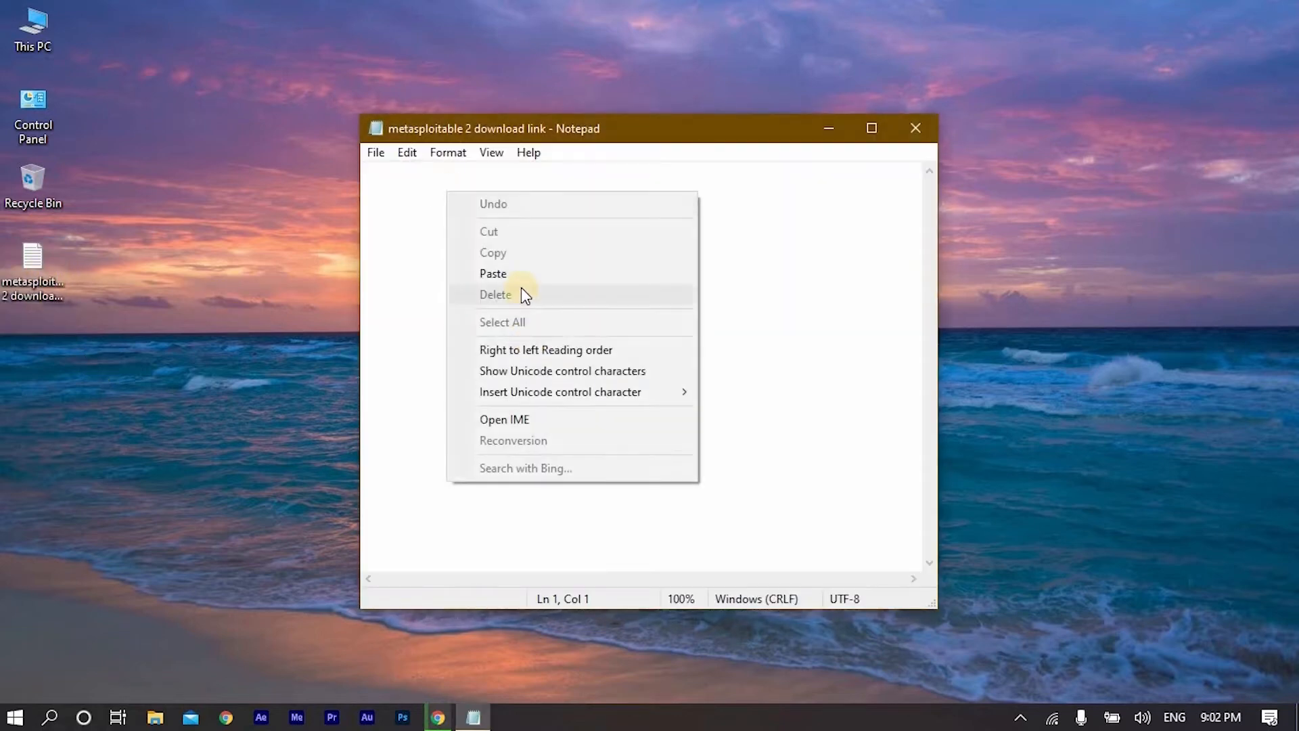
pyautogui.click(521, 274)
# - Copy the whole Metasploitable link from the text document and close the document
pyautogui.moveTo(365, 170); pyautogui.dragTo(907, 170)
pyautogui.rightClick(427, 169)
pyautogui.click(489, 233)
pyautogui.click(916, 128)
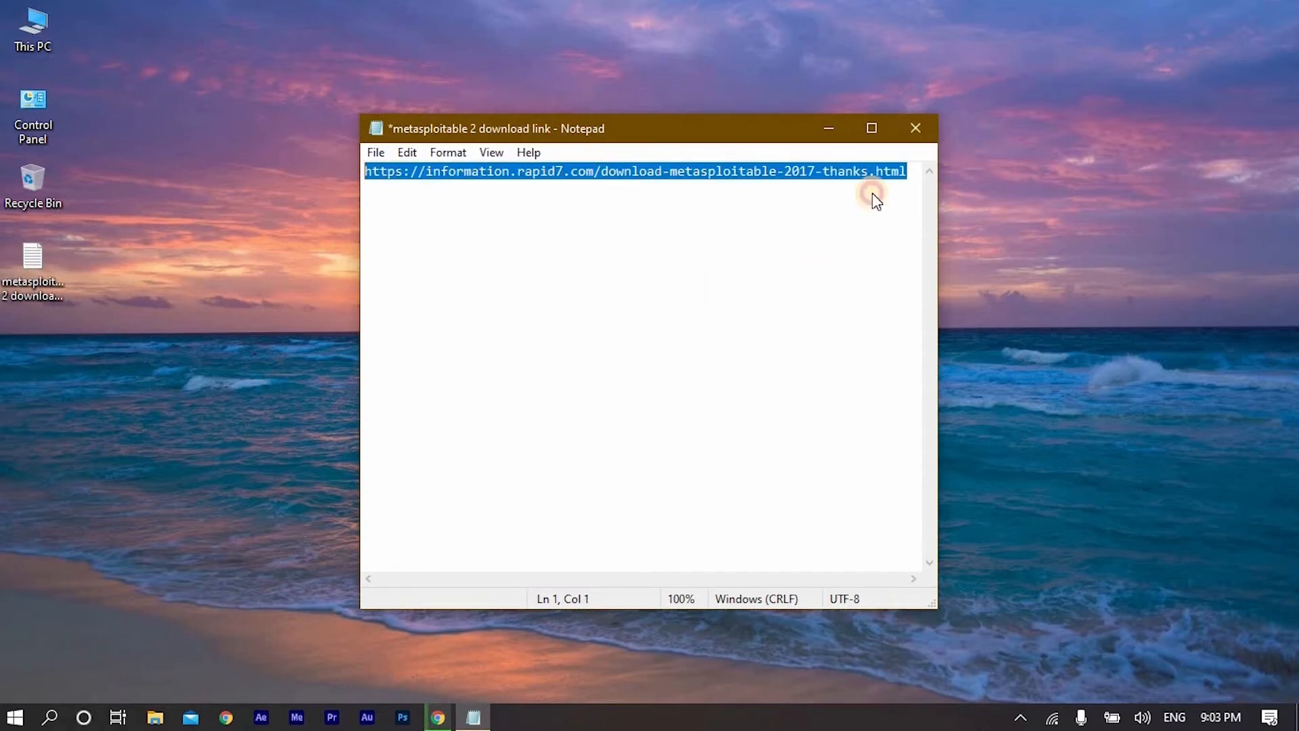
pyautogui.click(620, 384)
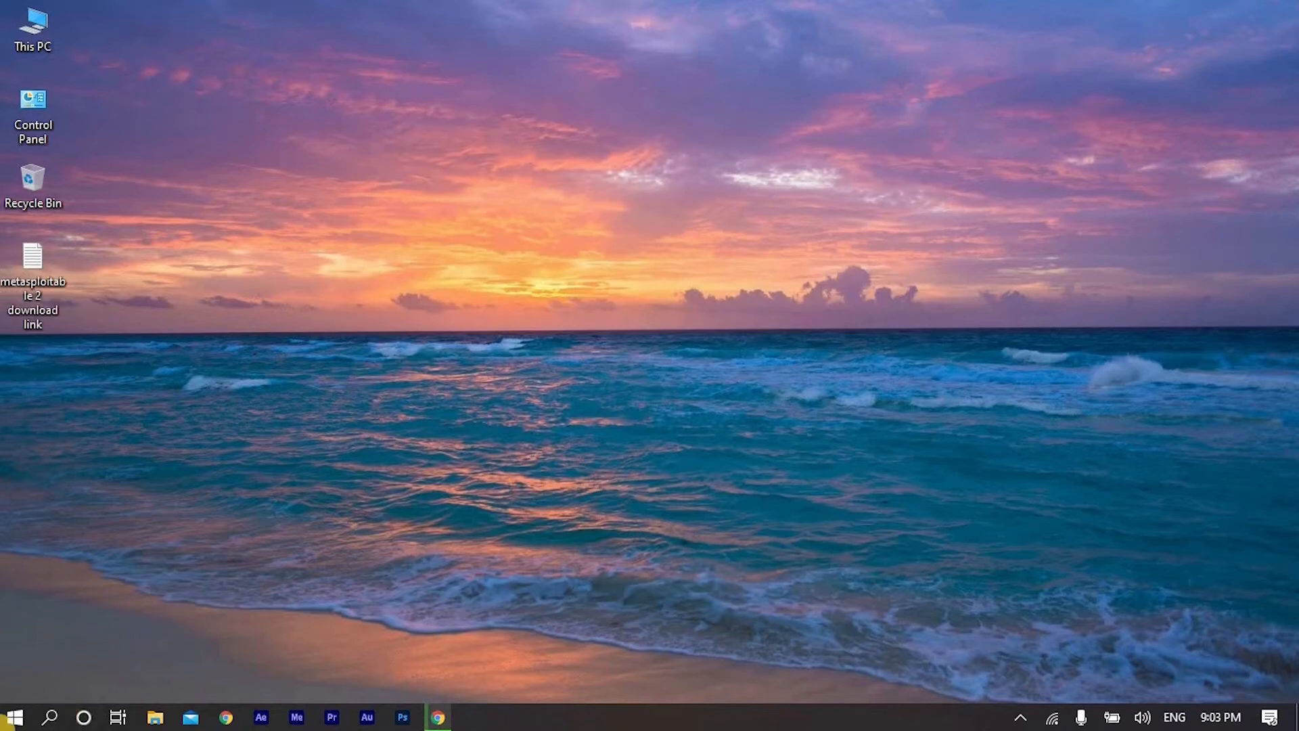
# - Launch Microsoft Edge, load the copied Rapid7 Metasploitable link, and maximize the browser window
pyautogui.click(11, 718)
pyautogui.click(359, 289)
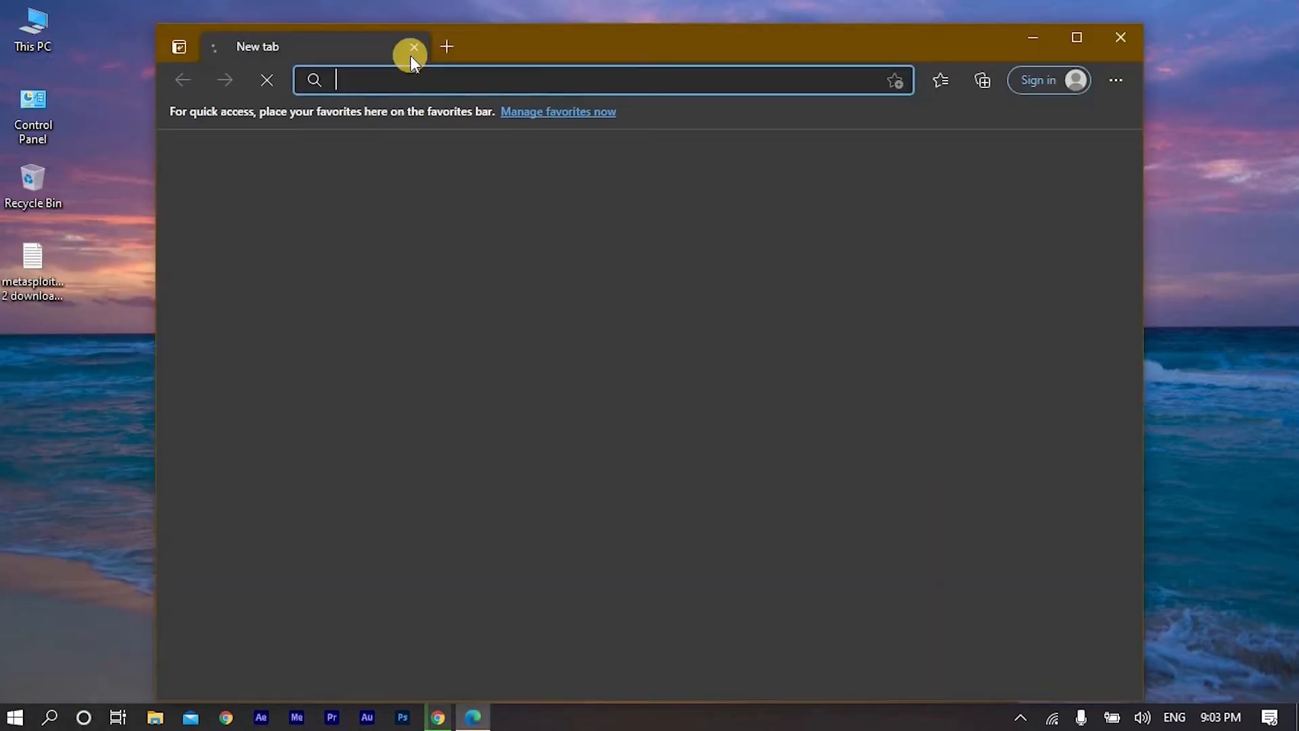
pyautogui.rightClick(408, 71)
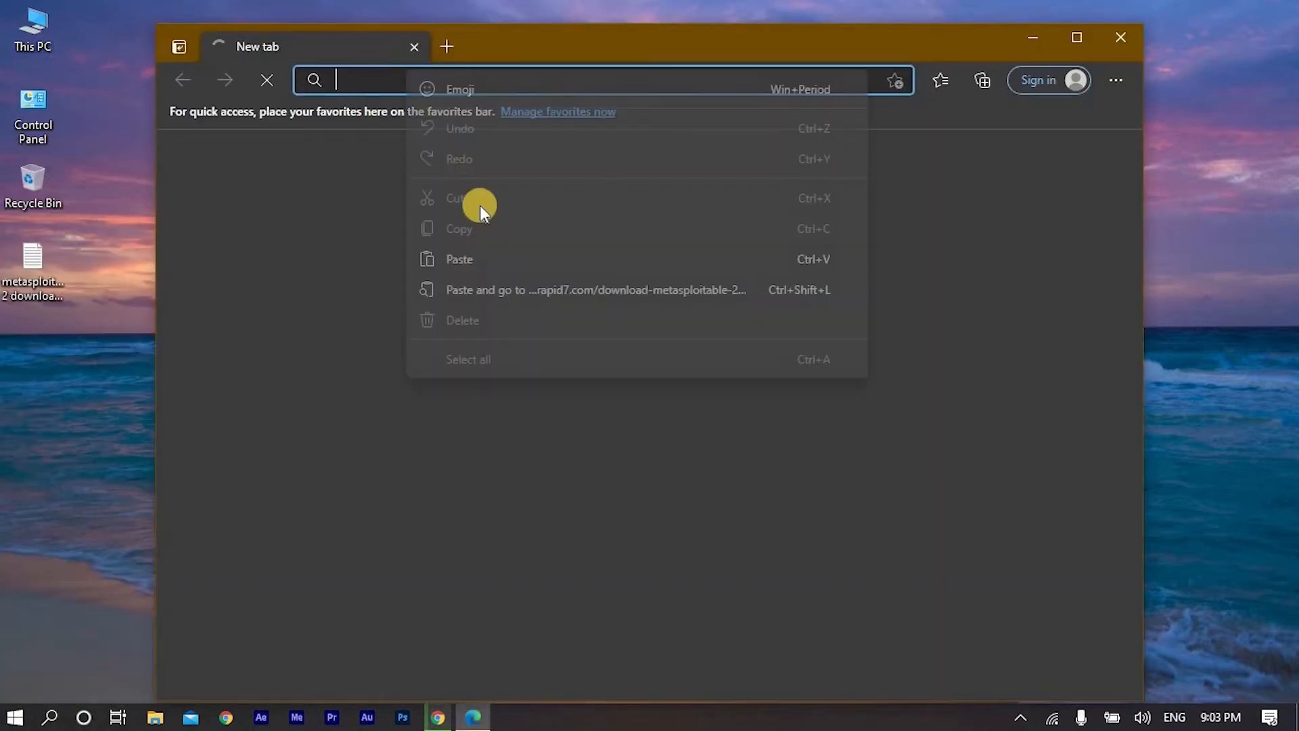
pyautogui.click(497, 287)
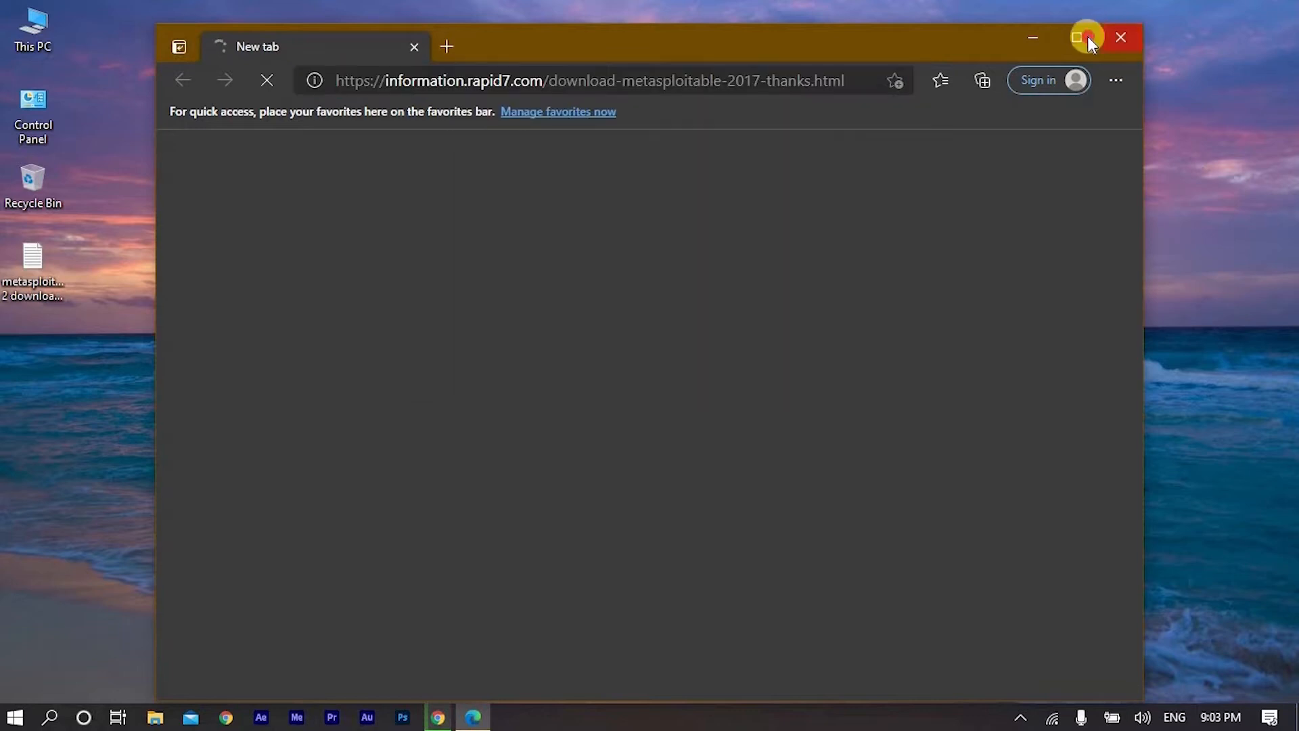
pyautogui.click(1077, 38)
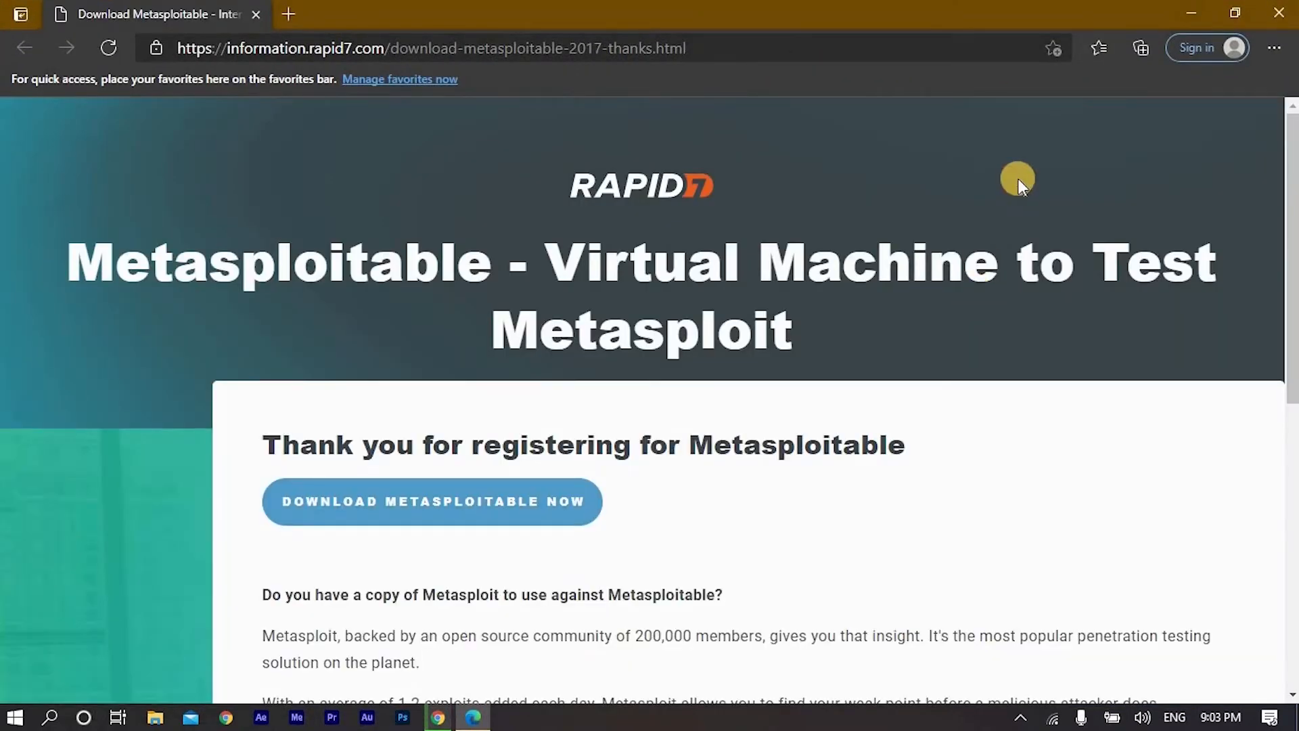
# - Start downloading the Metasploitable zip file from the Rapid7 page
pyautogui.scroll(-5, 1013, 297)
pyautogui.scroll(5, 986, 299)
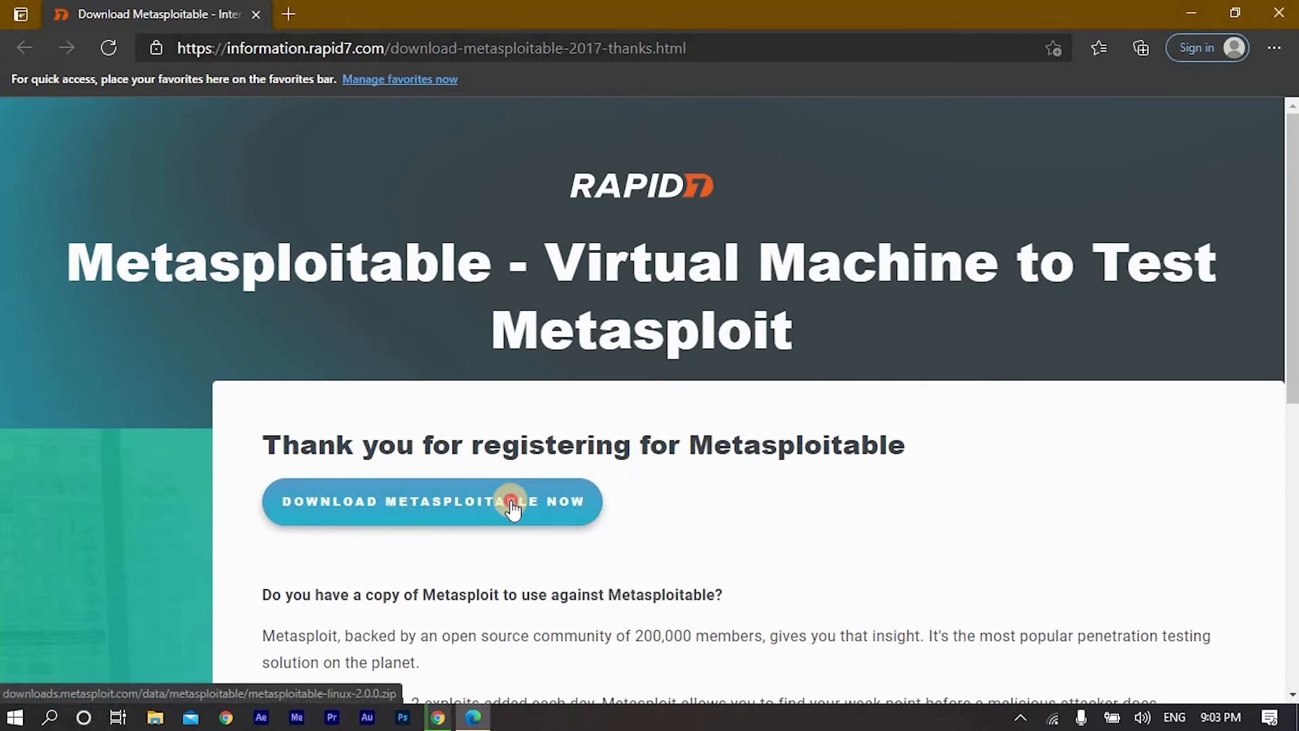
pyautogui.click(564, 402)
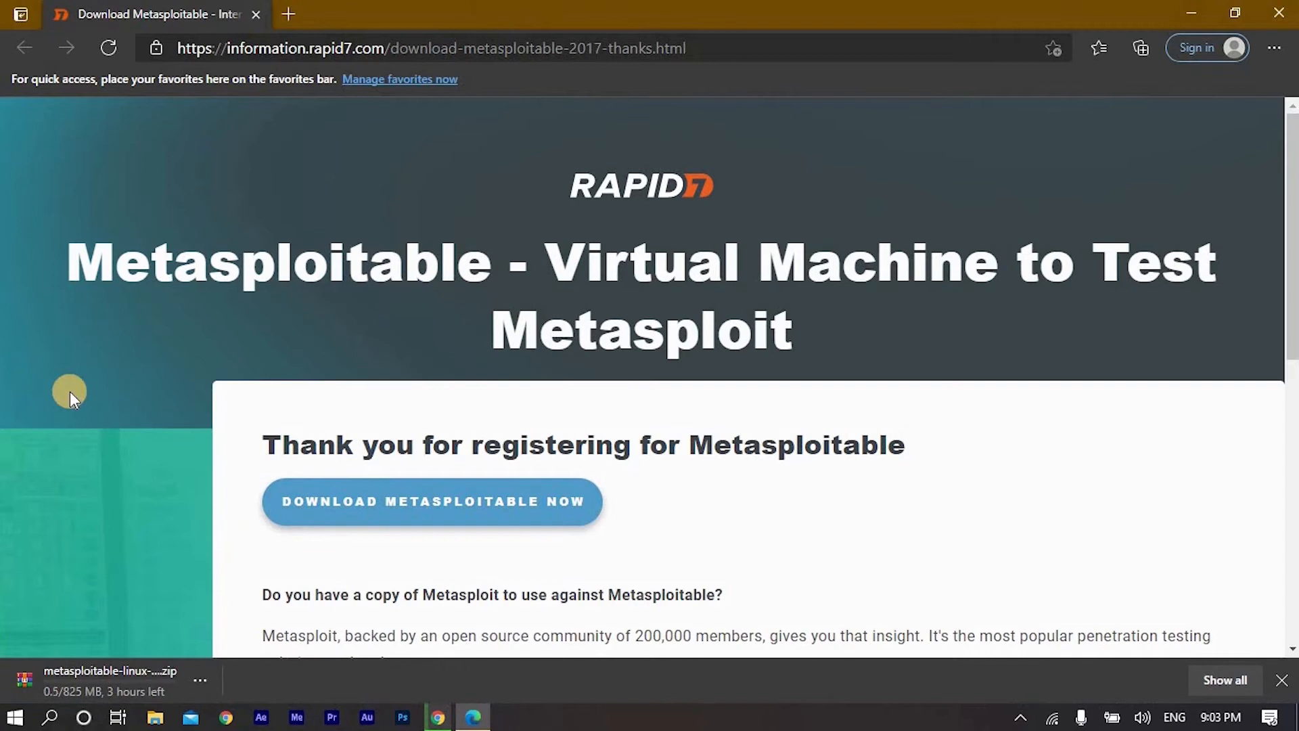
# - Open the Downloads folder on the desktop in a maximized window and launch the VirtualBox-6.1.18-142142-Win installer
pyautogui.hotkey('alt', 'Tab')
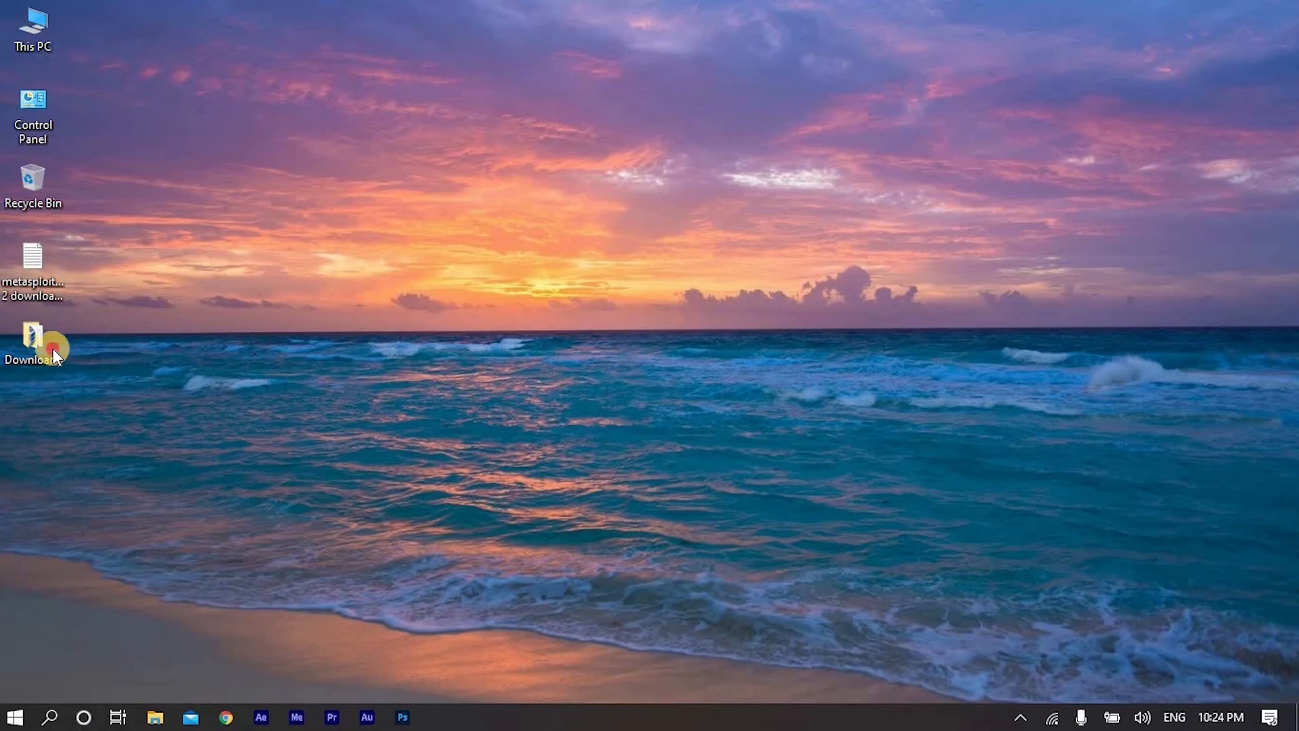
pyautogui.doubleClick(52, 349)
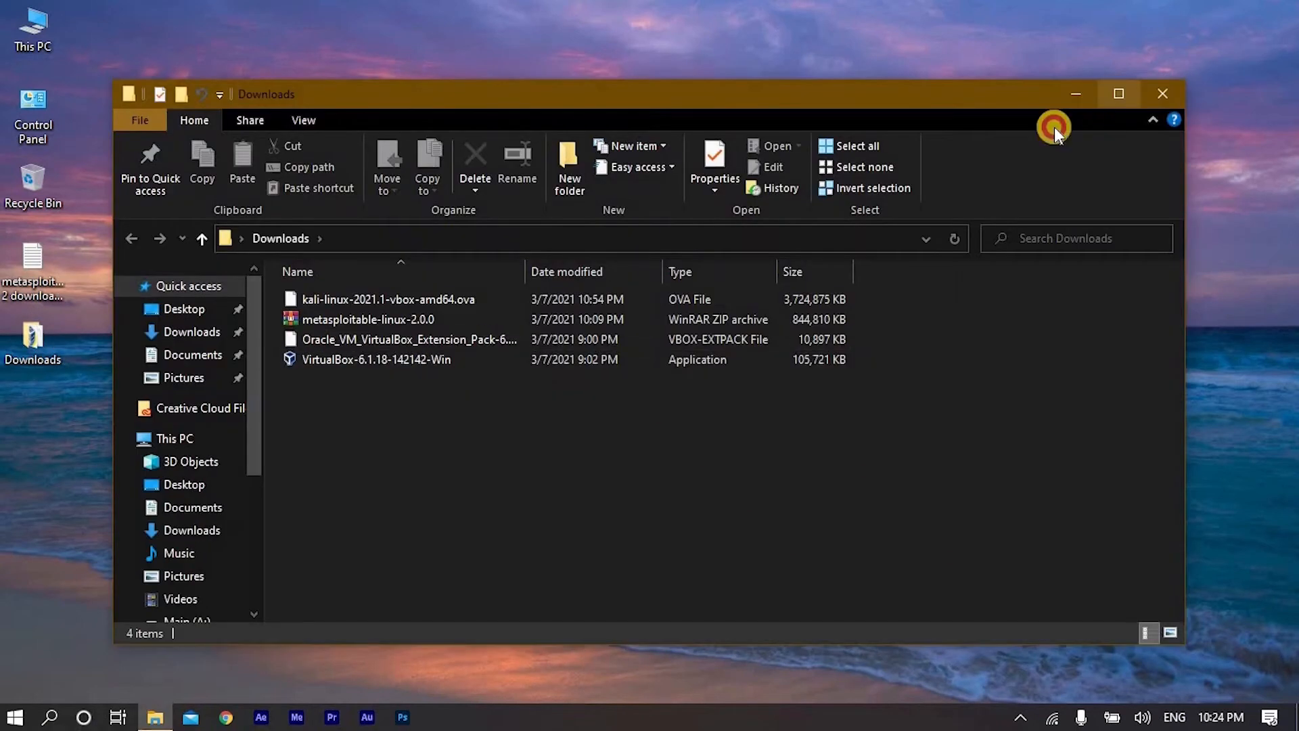
pyautogui.click(1118, 93)
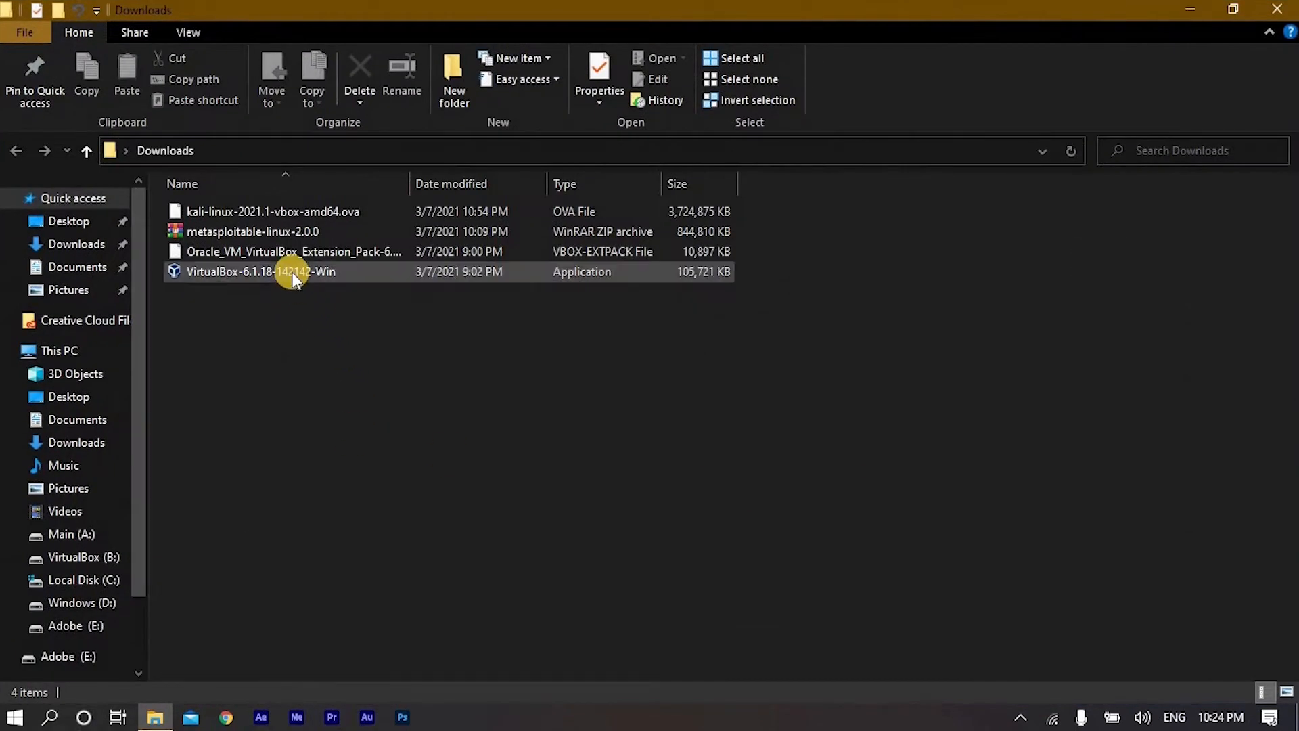
pyautogui.doubleClick(292, 272)
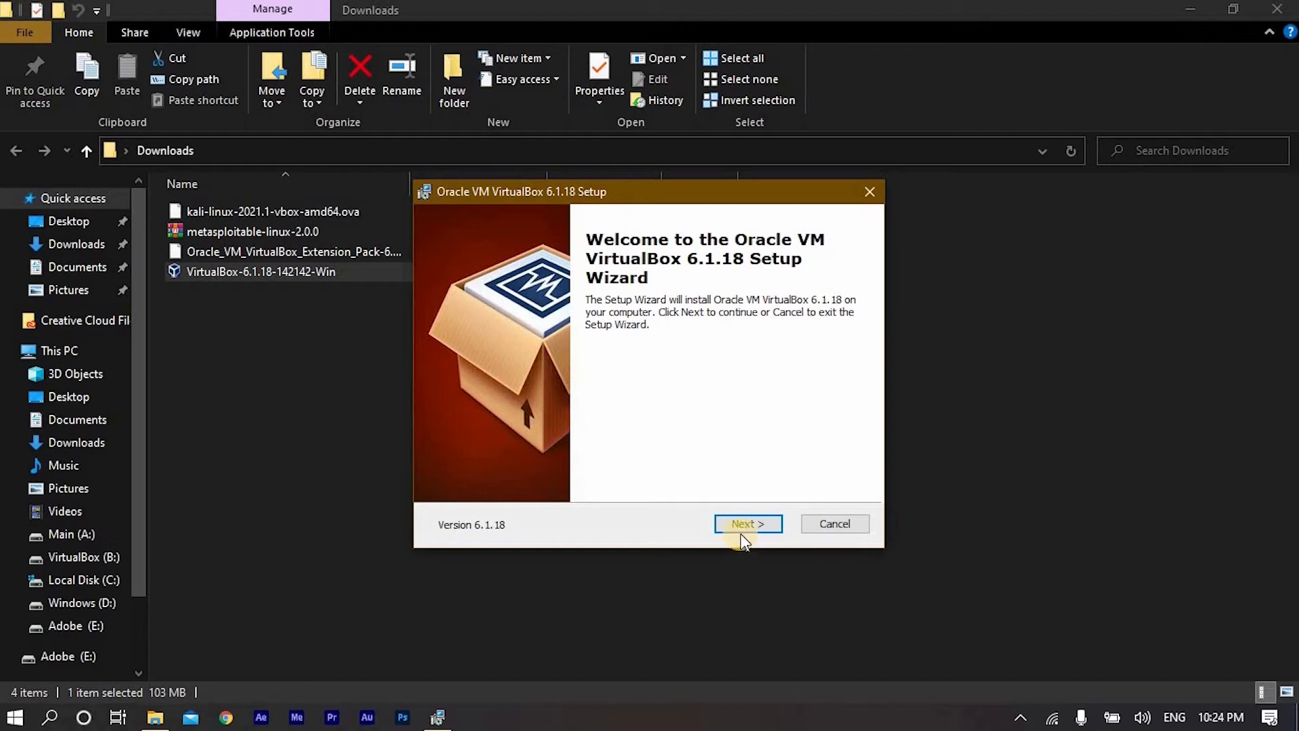
# - Install VirtualBox 6.1.18 with the default features, location and shortcut options, accepting the network interfaces warning
pyautogui.click(741, 526)
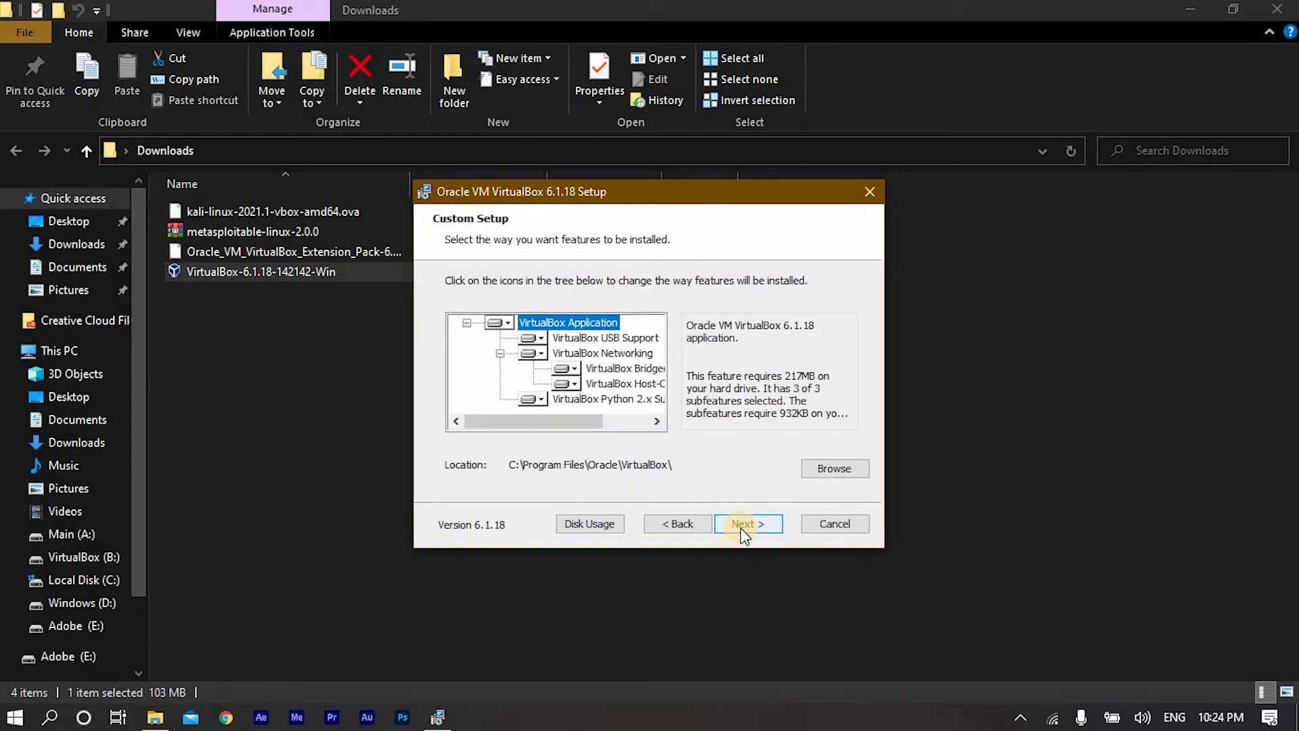
pyautogui.click(744, 526)
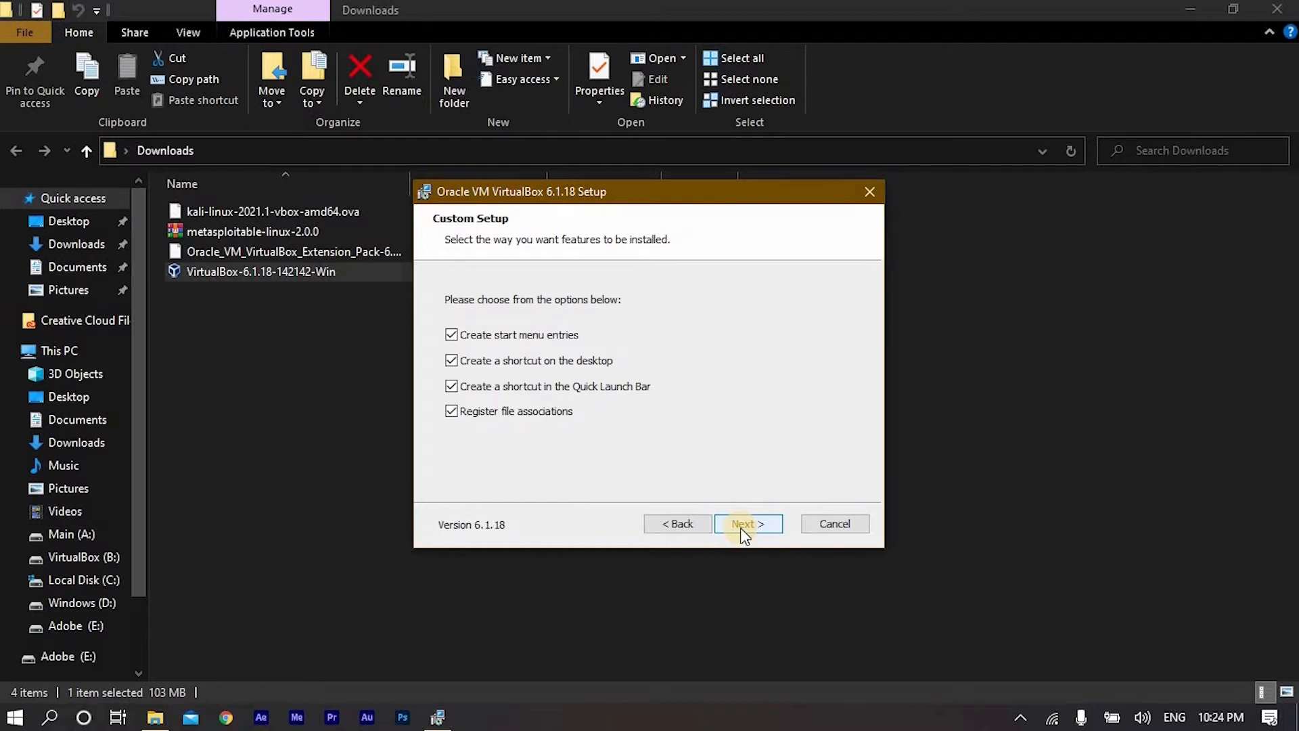
pyautogui.click(742, 527)
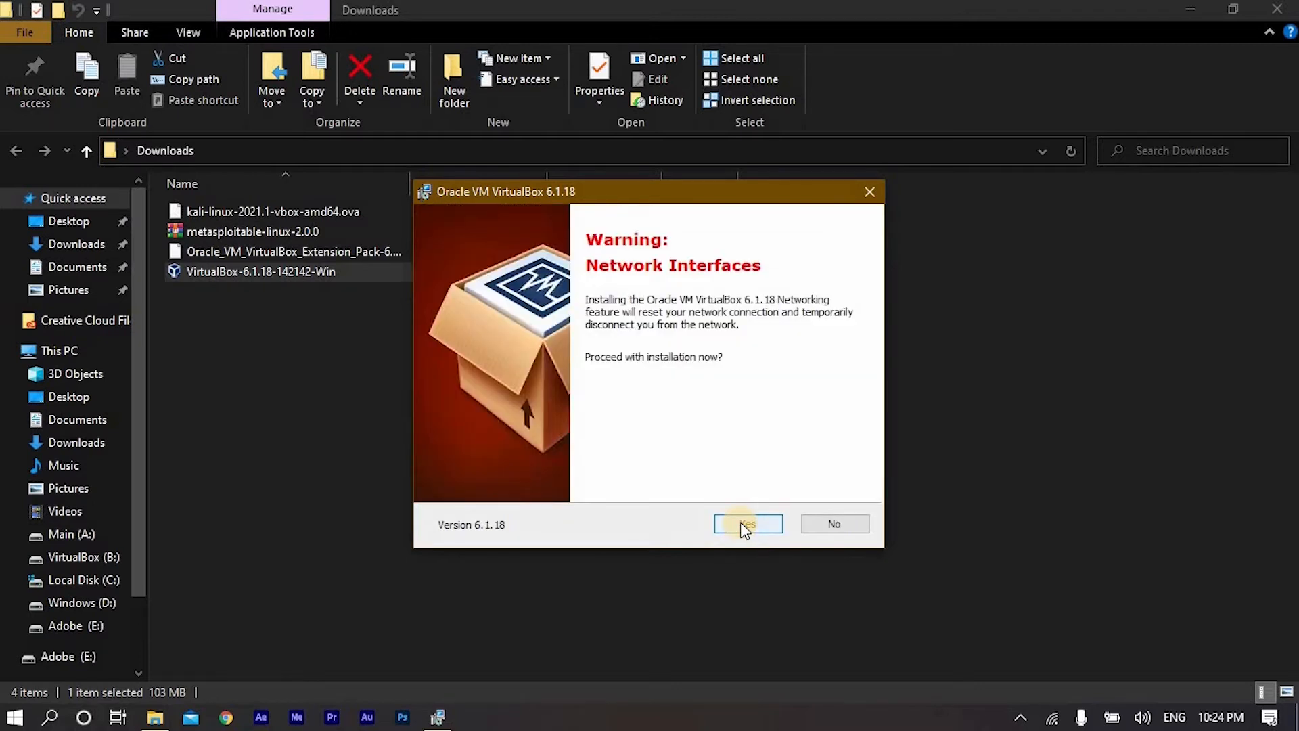
pyautogui.click(742, 523)
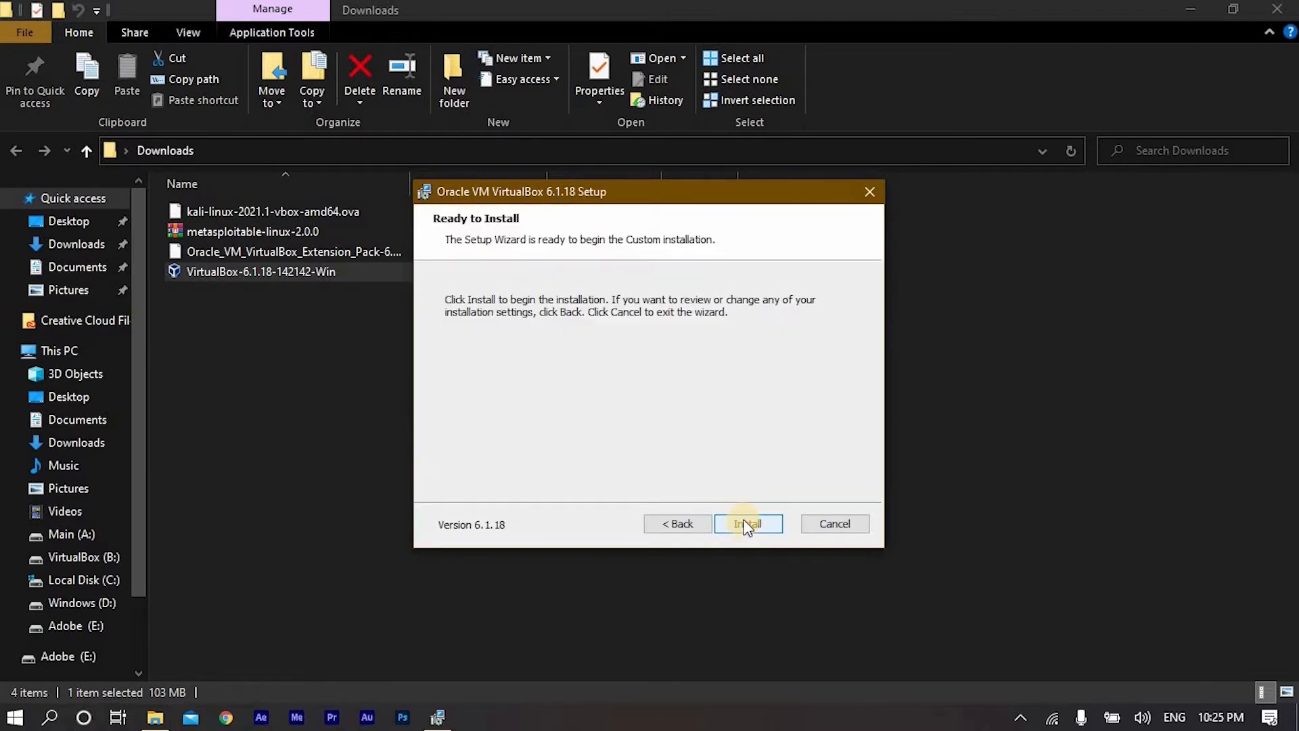
pyautogui.click(745, 526)
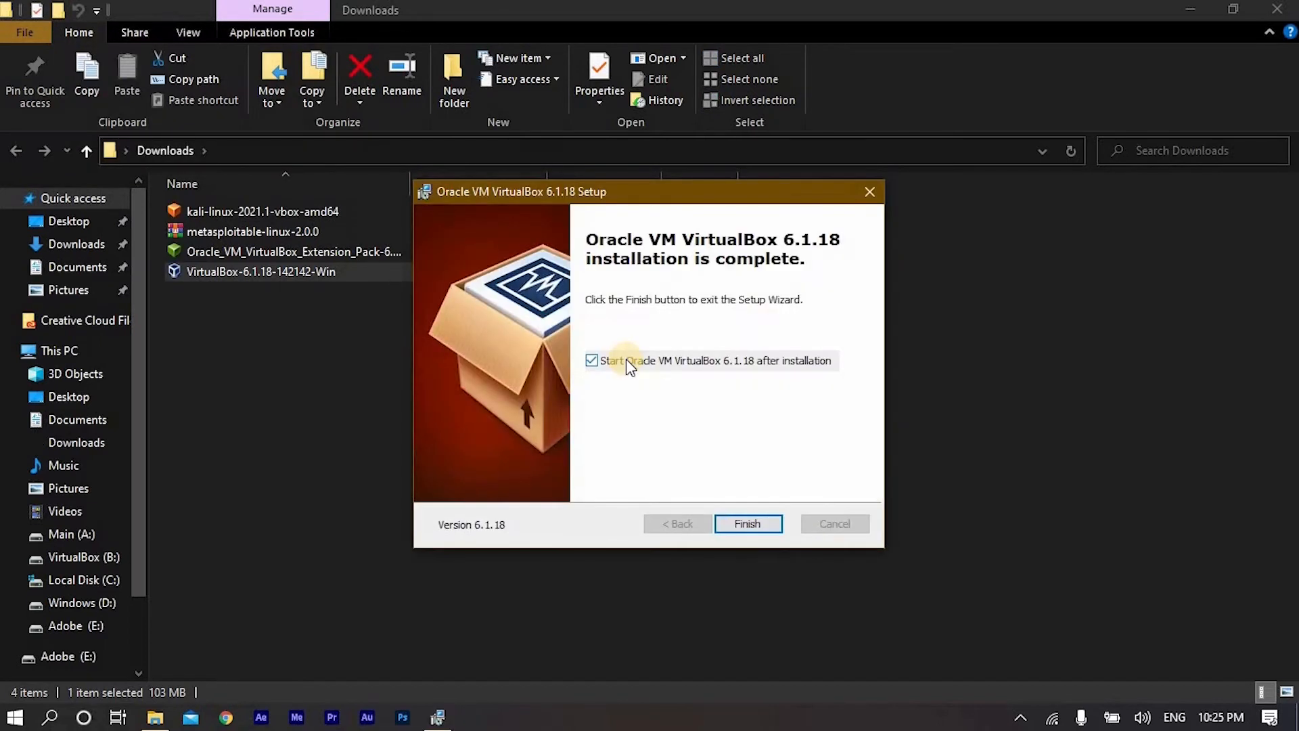
# - Finish the setup wizard without starting VirtualBox after installation and decline the immediate system restart
pyautogui.click(594, 362)
pyautogui.click(747, 525)
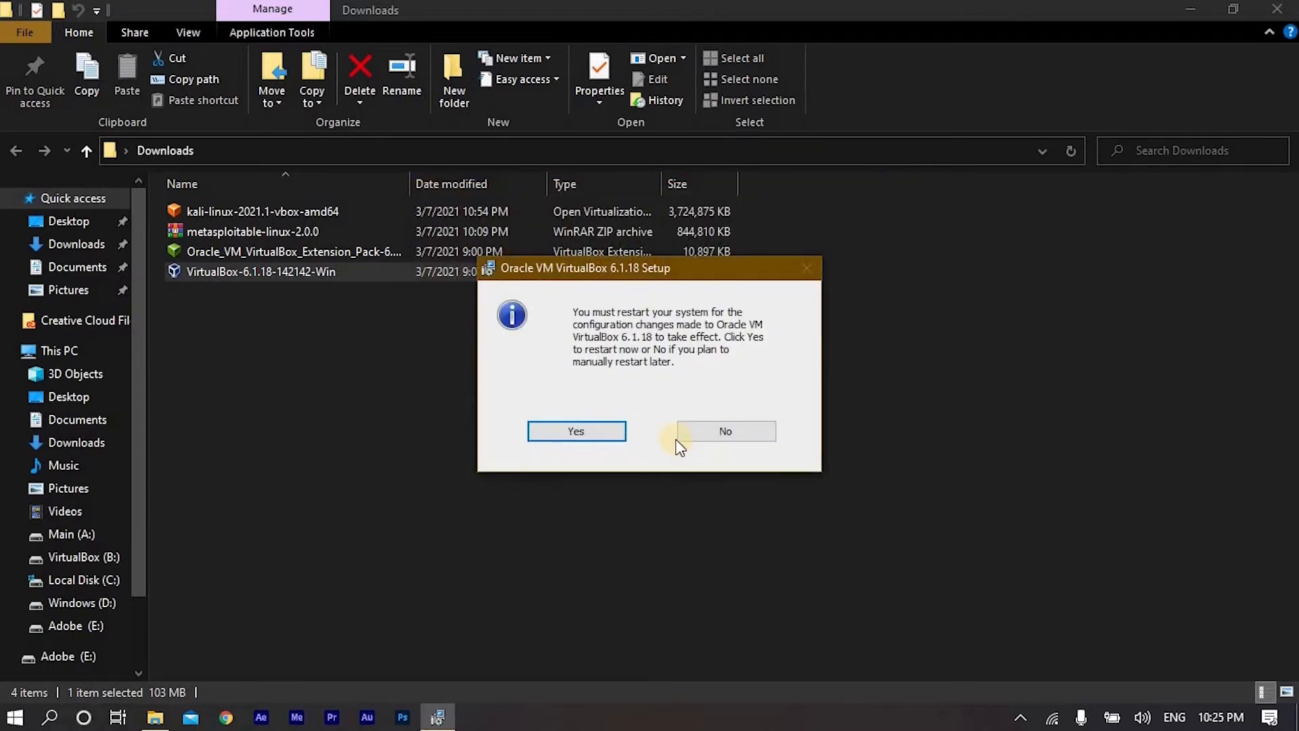
pyautogui.click(742, 436)
# - Install the Oracle VM VirtualBox Extension Pack from Downloads as an upgrade, agreeing to its license
pyautogui.click(160, 251)
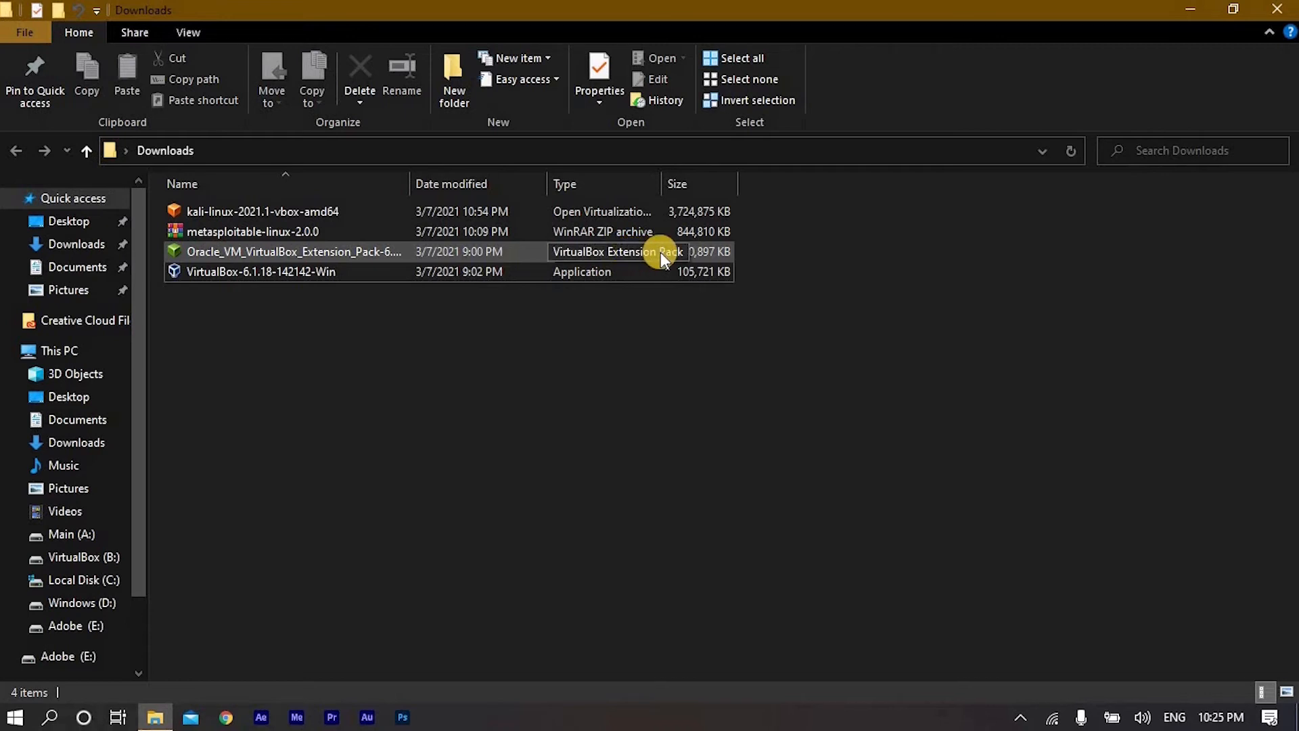
pyautogui.doubleClick(328, 251)
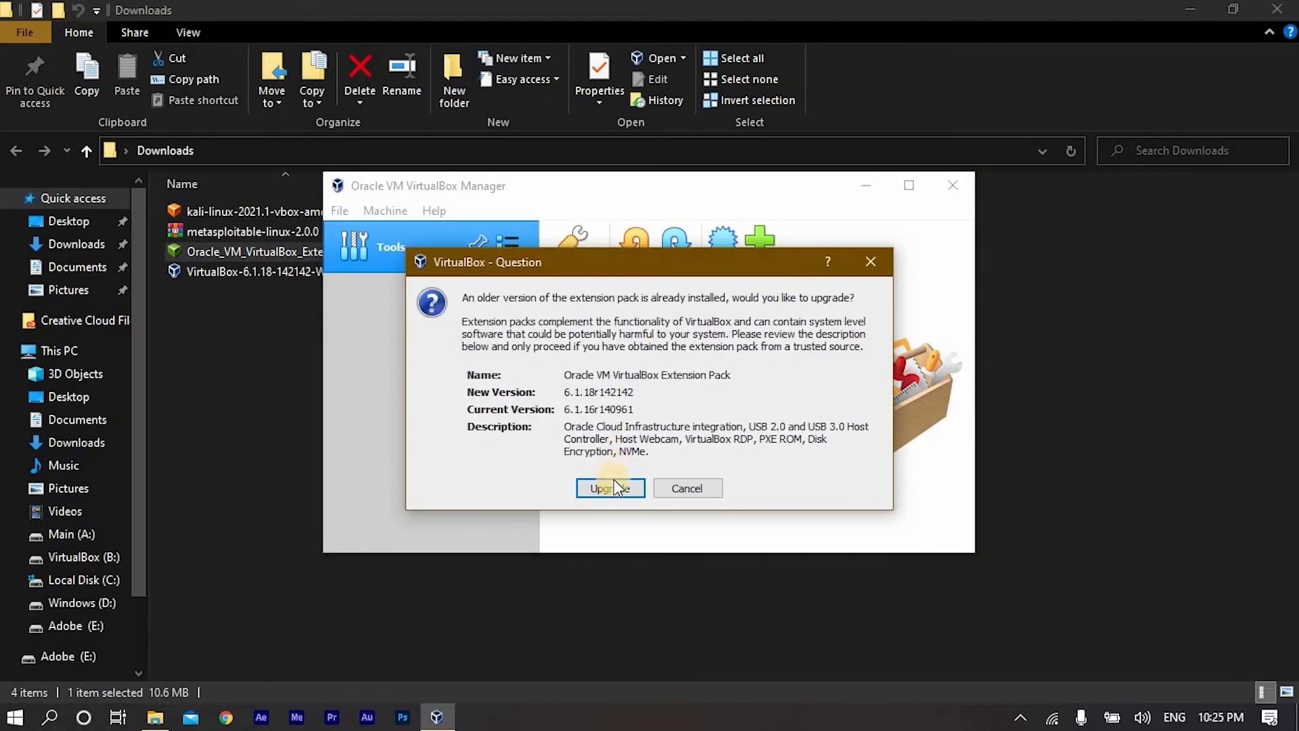
pyautogui.click(614, 486)
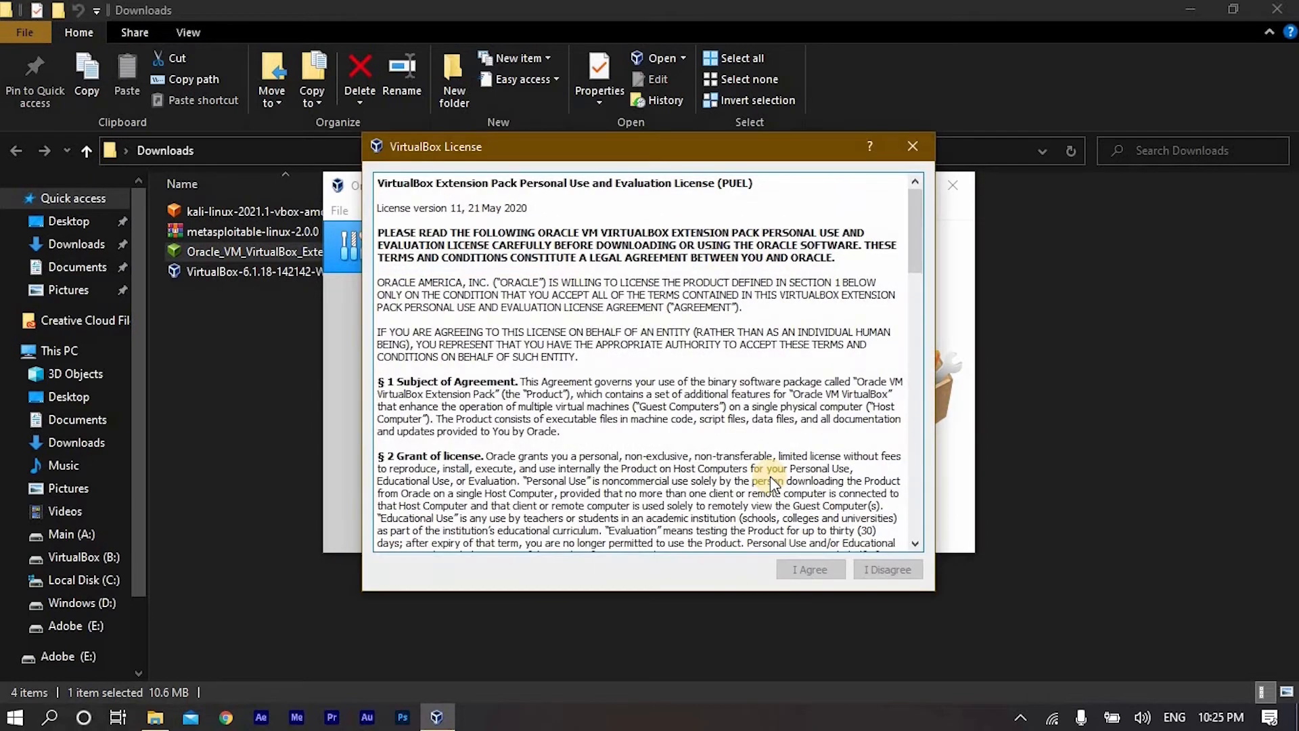
pyautogui.scroll(-10, 770, 477)
pyautogui.scroll(-10, 761, 476)
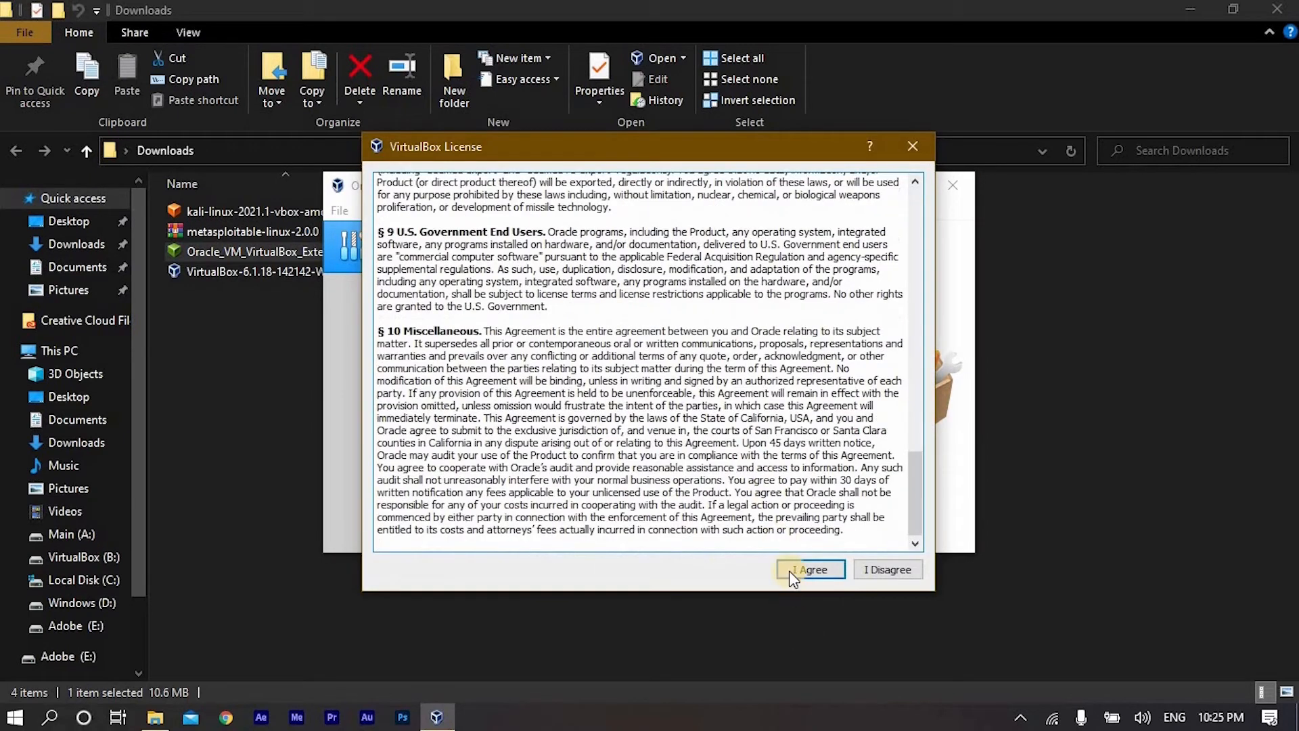
pyautogui.click(809, 569)
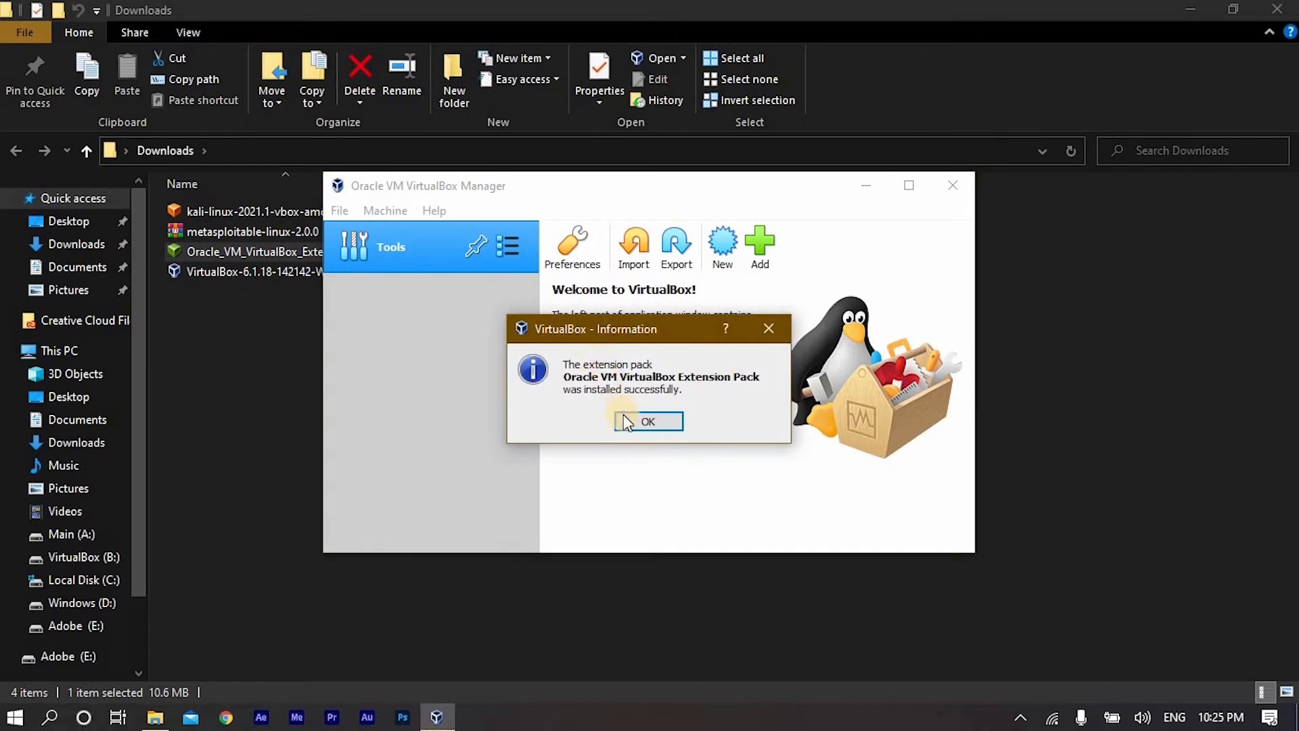
pyautogui.click(646, 421)
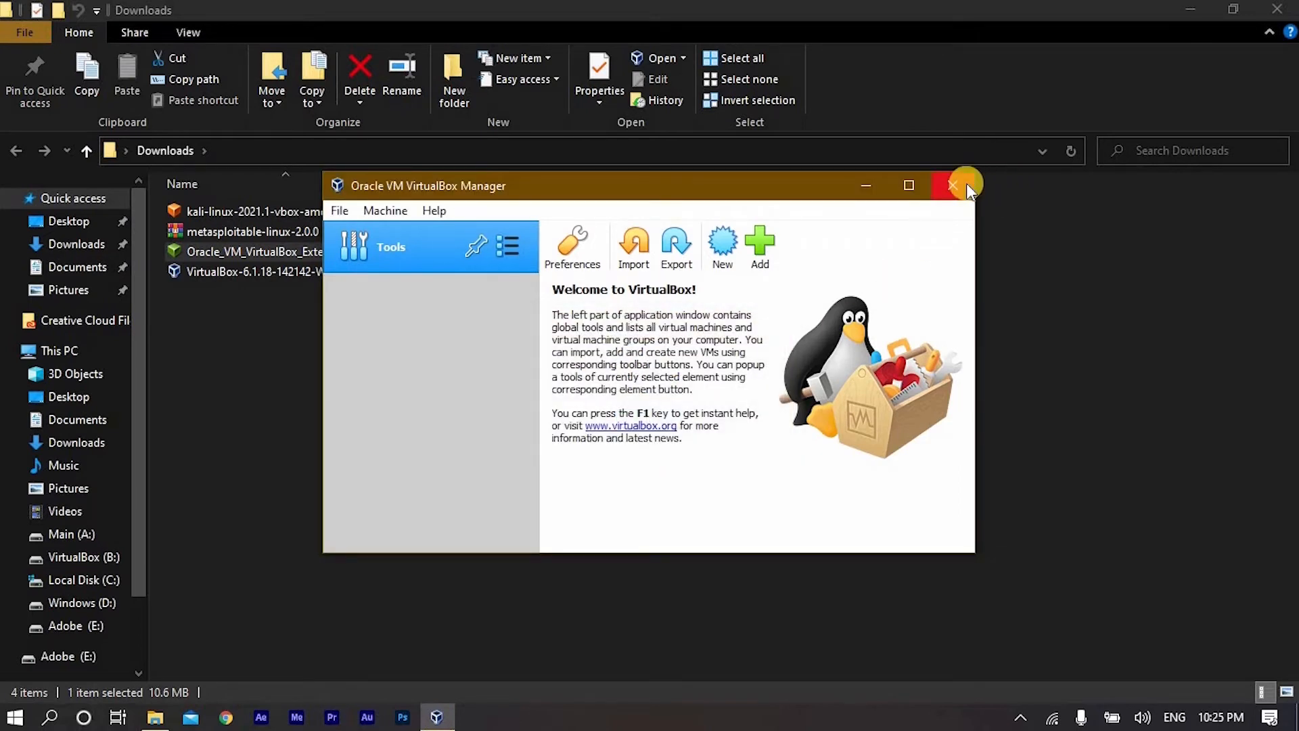
# - Close the VirtualBox Manager and restart the computer from the desktop
pyautogui.click(968, 187)
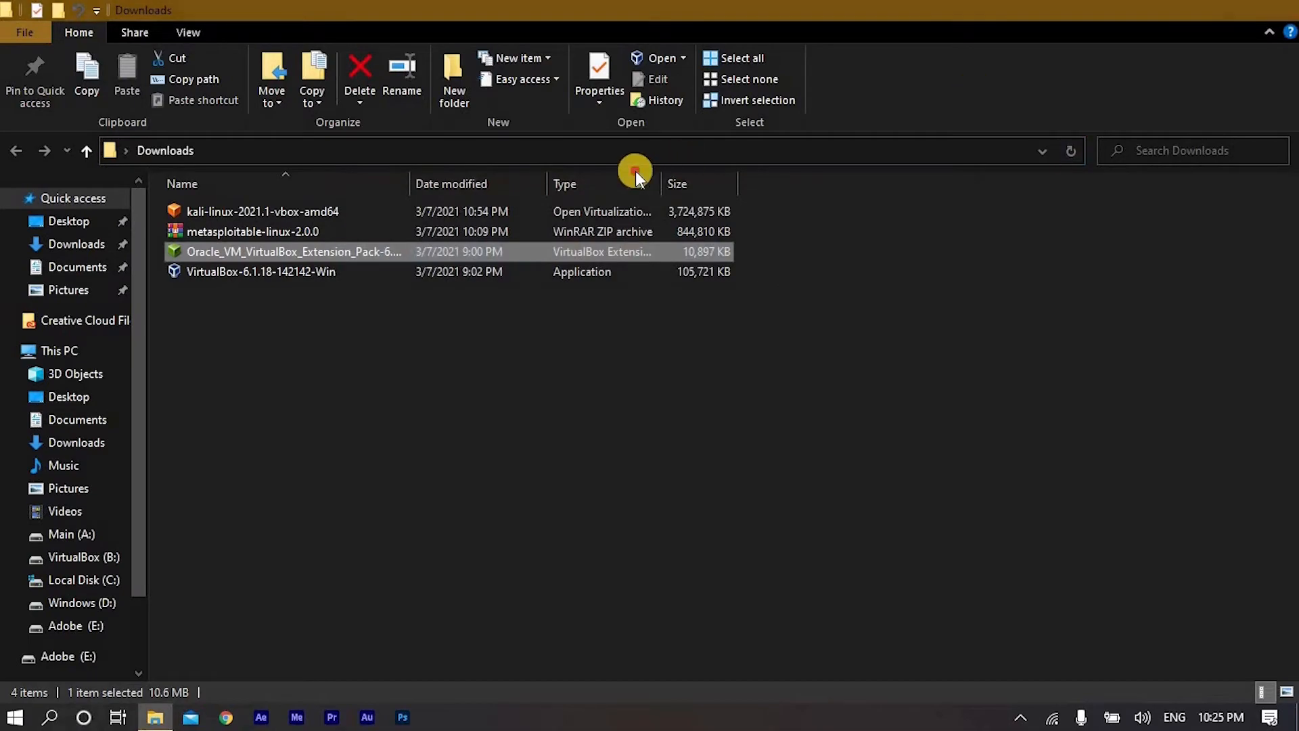
pyautogui.press('super+d')
pyautogui.click(497, 253)
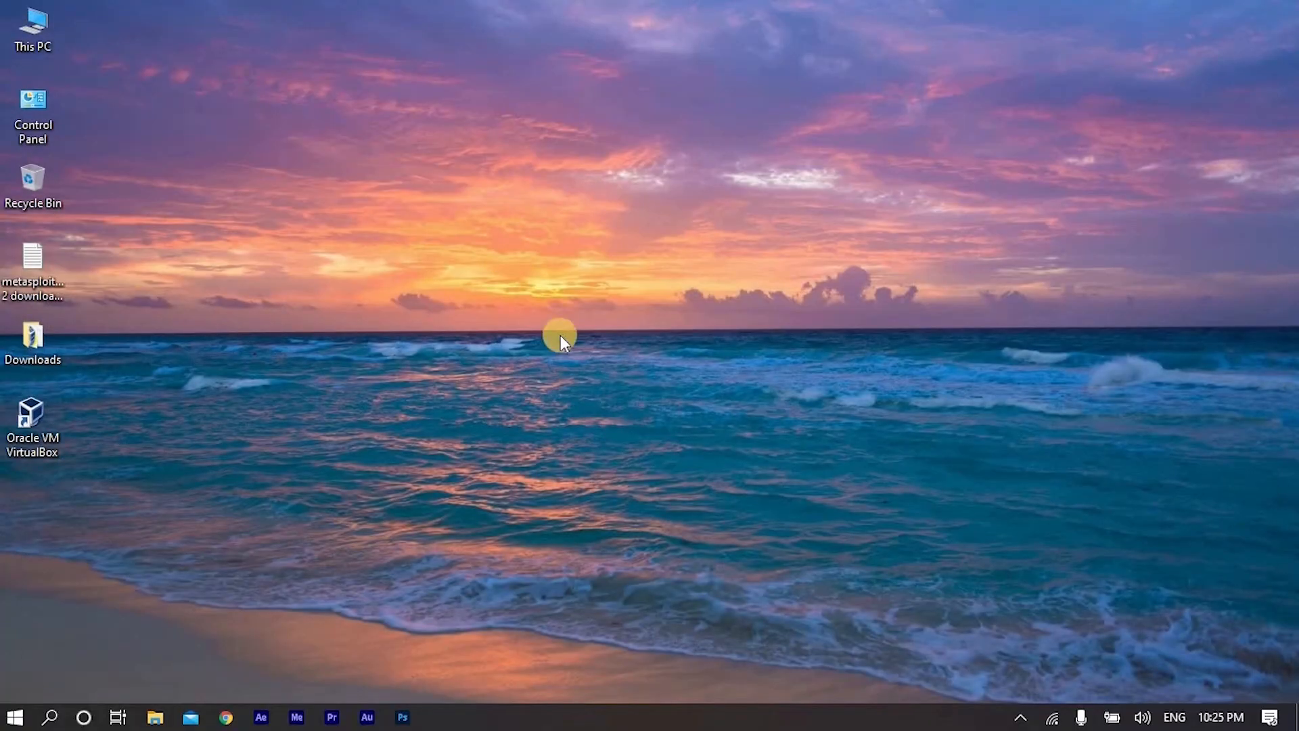
pyautogui.click(5, 724)
pyautogui.click(22, 678)
# - Launch Oracle VM VirtualBox and start a new virtual machine named metasploitable 2, with type Linux and version Ubuntu (64-bit)
pyautogui.doubleClick(45, 415)
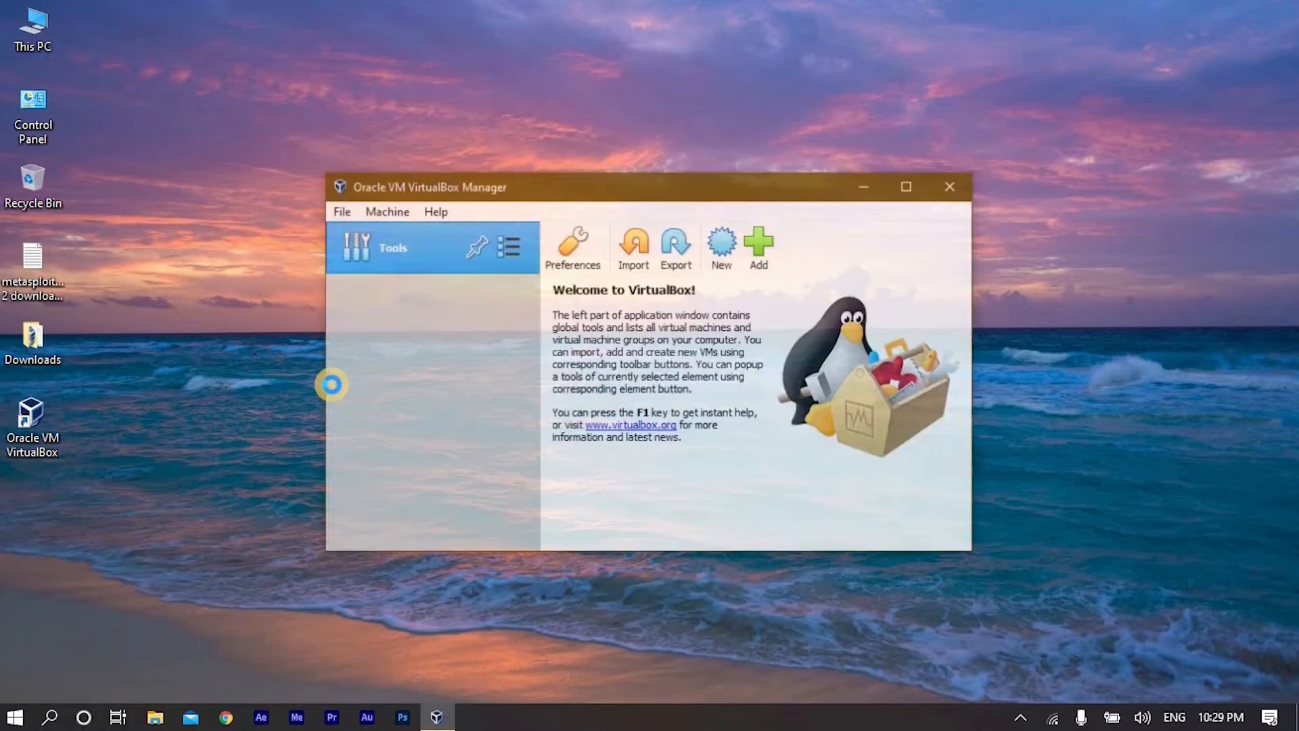
pyautogui.click(726, 240)
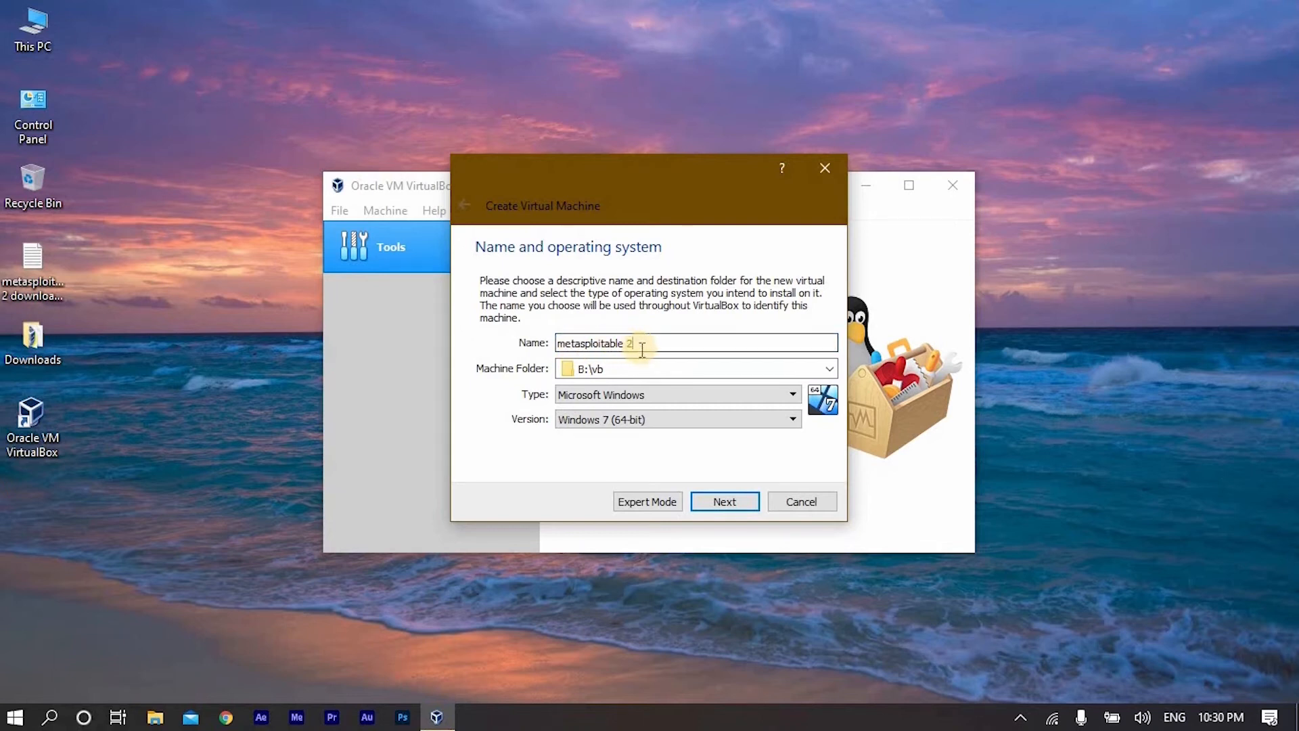
pyautogui.click(650, 399)
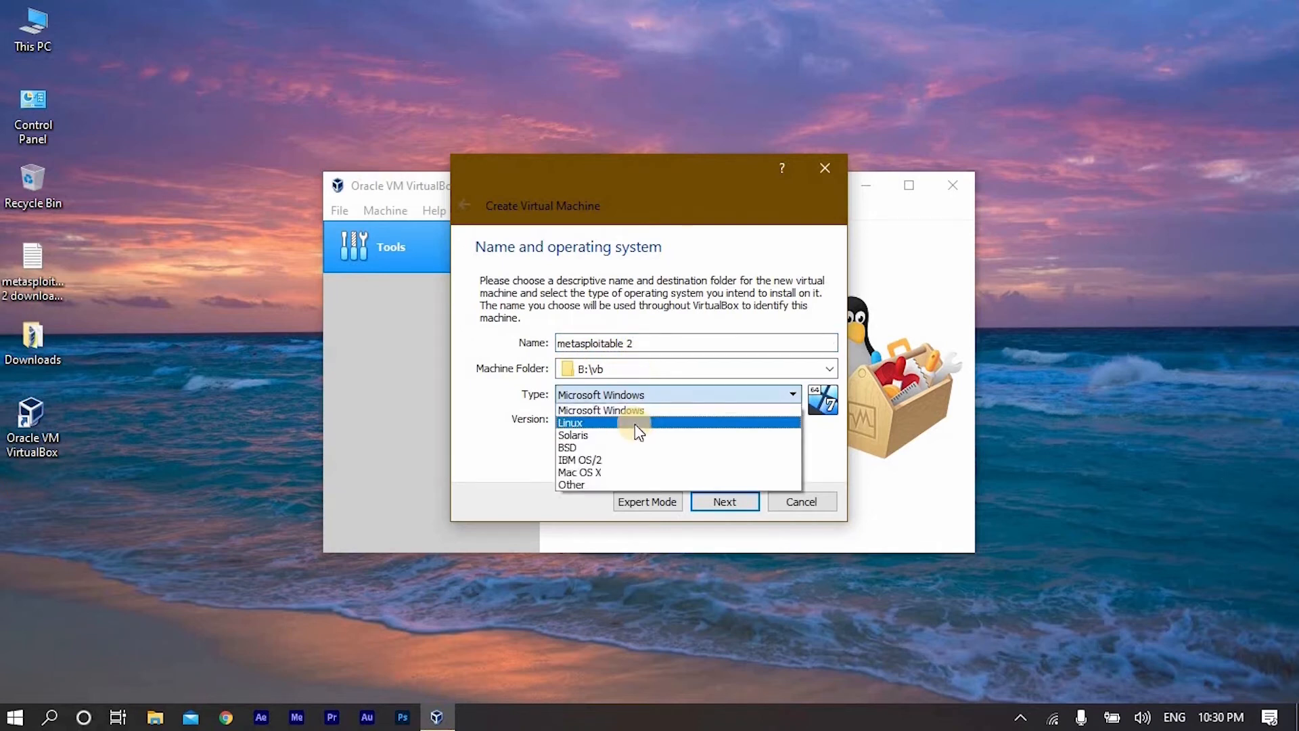
pyautogui.click(635, 424)
pyautogui.click(635, 419)
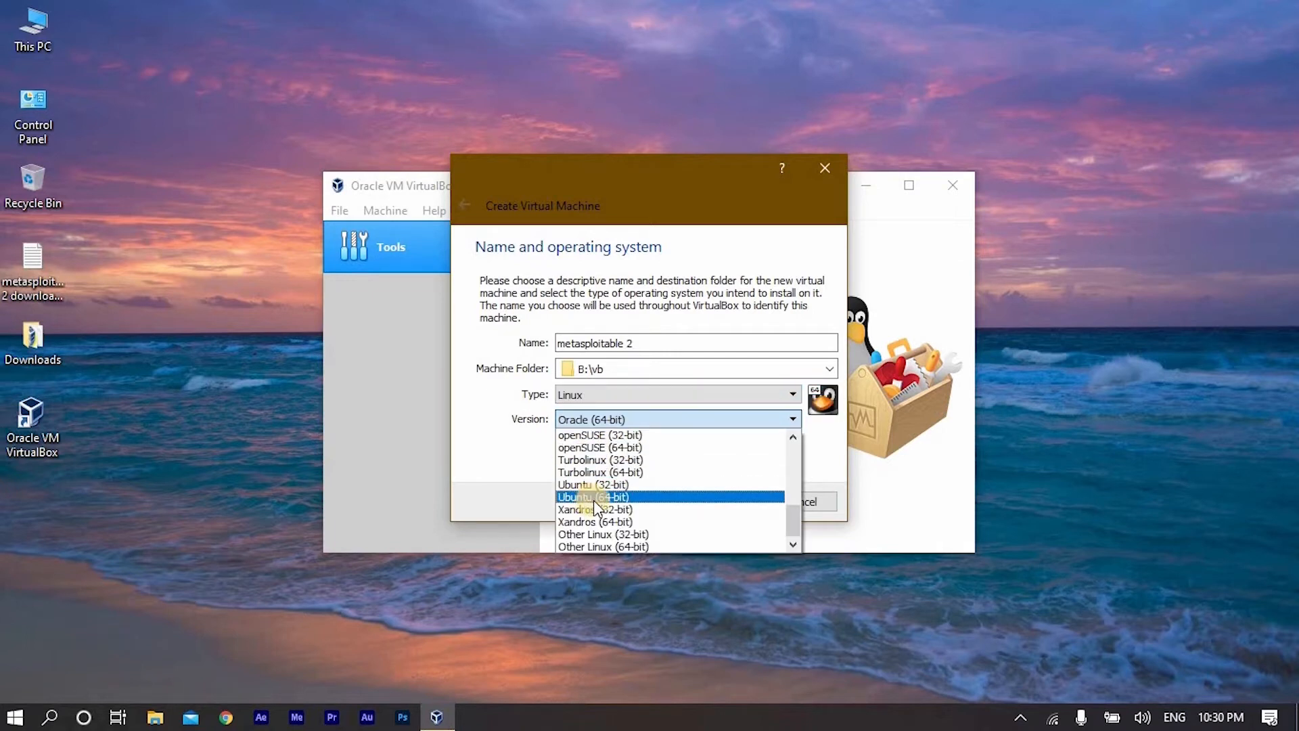
pyautogui.click(608, 498)
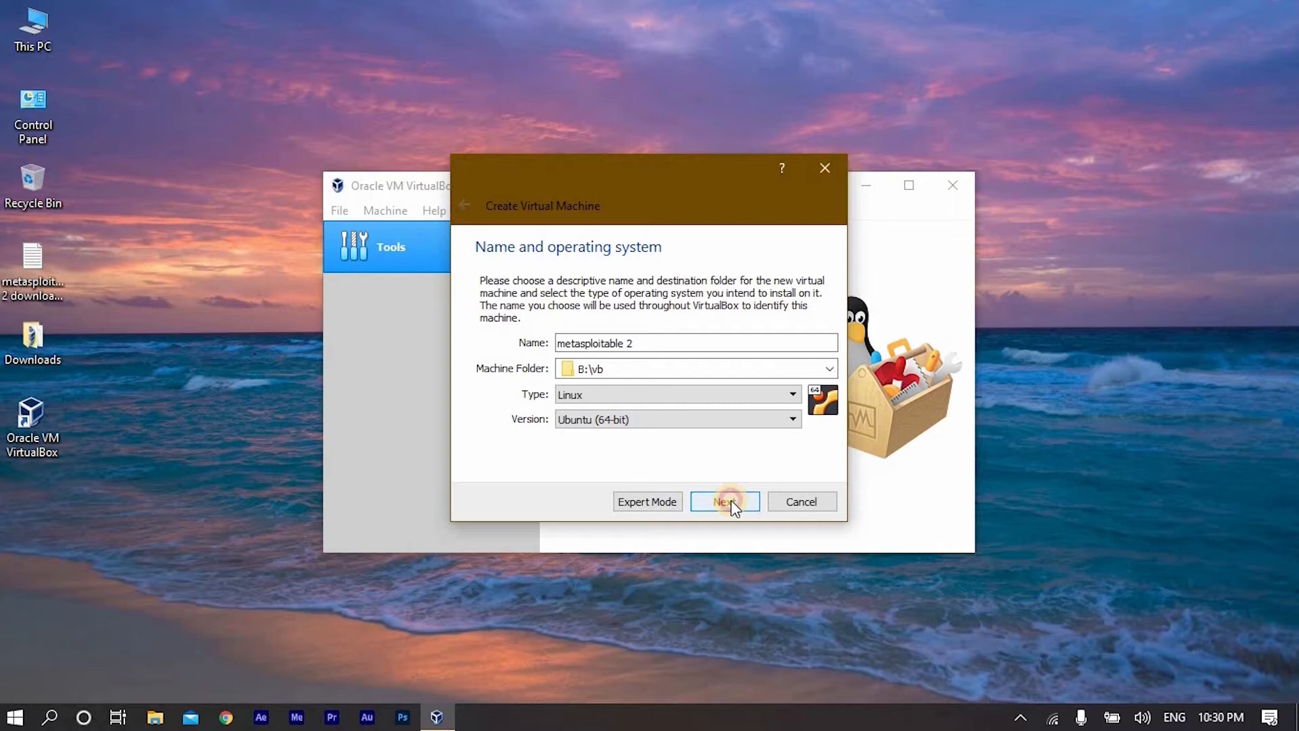
pyautogui.click(731, 501)
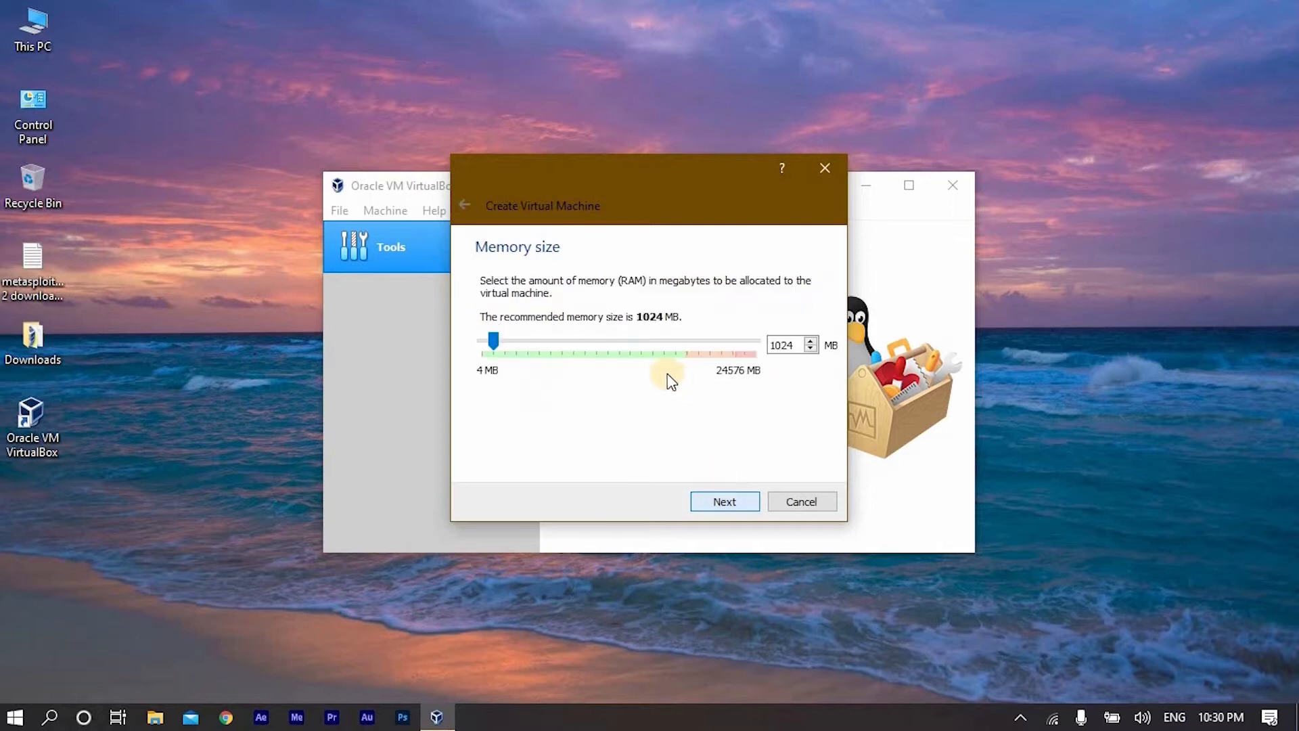
# - Set the memory size low in the green range and open the disk selector for using an existing virtual hard disk file
pyautogui.doubleClick(796, 346)
pyautogui.press('BackSpace')
pyautogui.write('2')
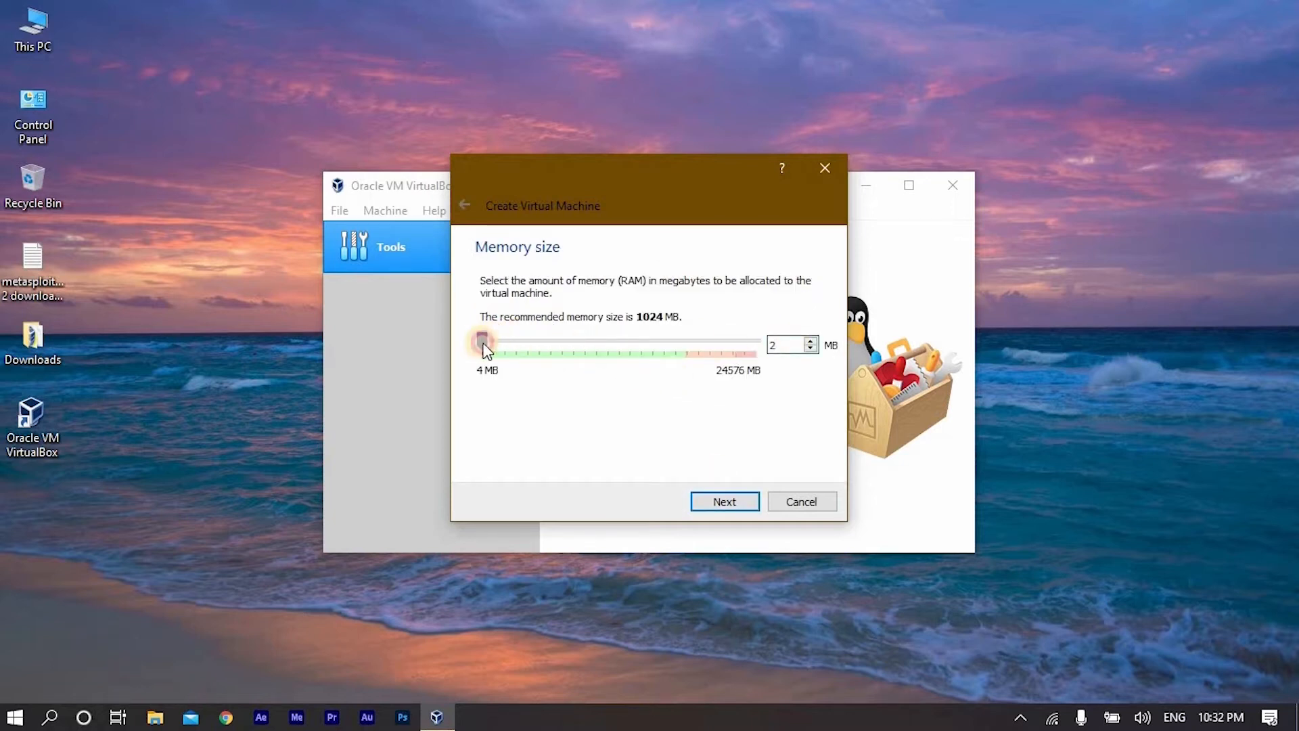
pyautogui.moveTo(502, 343)
pyautogui.mouseDown()
pyautogui.moveTo(518, 341)
pyautogui.moveTo(505, 341)
pyautogui.mouseUp()
pyautogui.click(740, 502)
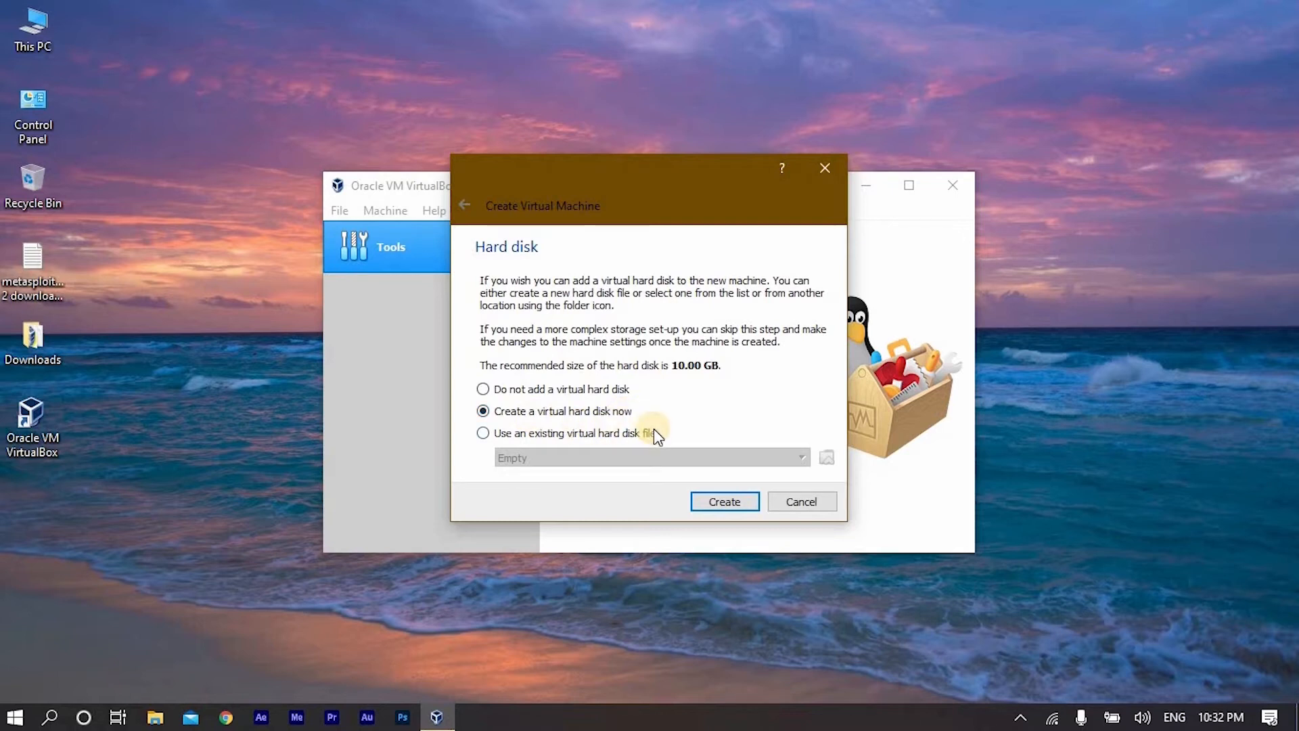
pyautogui.click(483, 434)
pyautogui.click(826, 459)
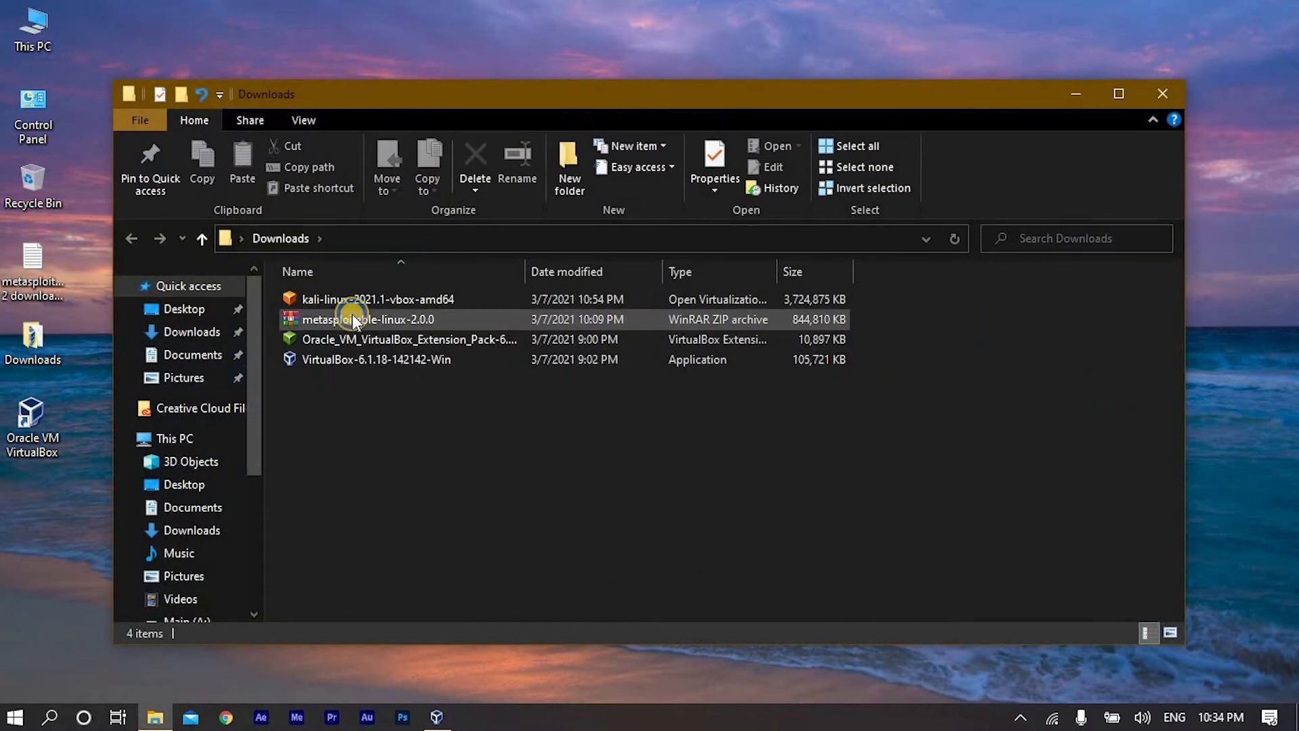
# - Extract the metasploitable-linux-2.0.0 archive in Downloads into a folder of the same name and minimize the folder window
pyautogui.click(377, 322)
pyautogui.rightClick(376, 323)
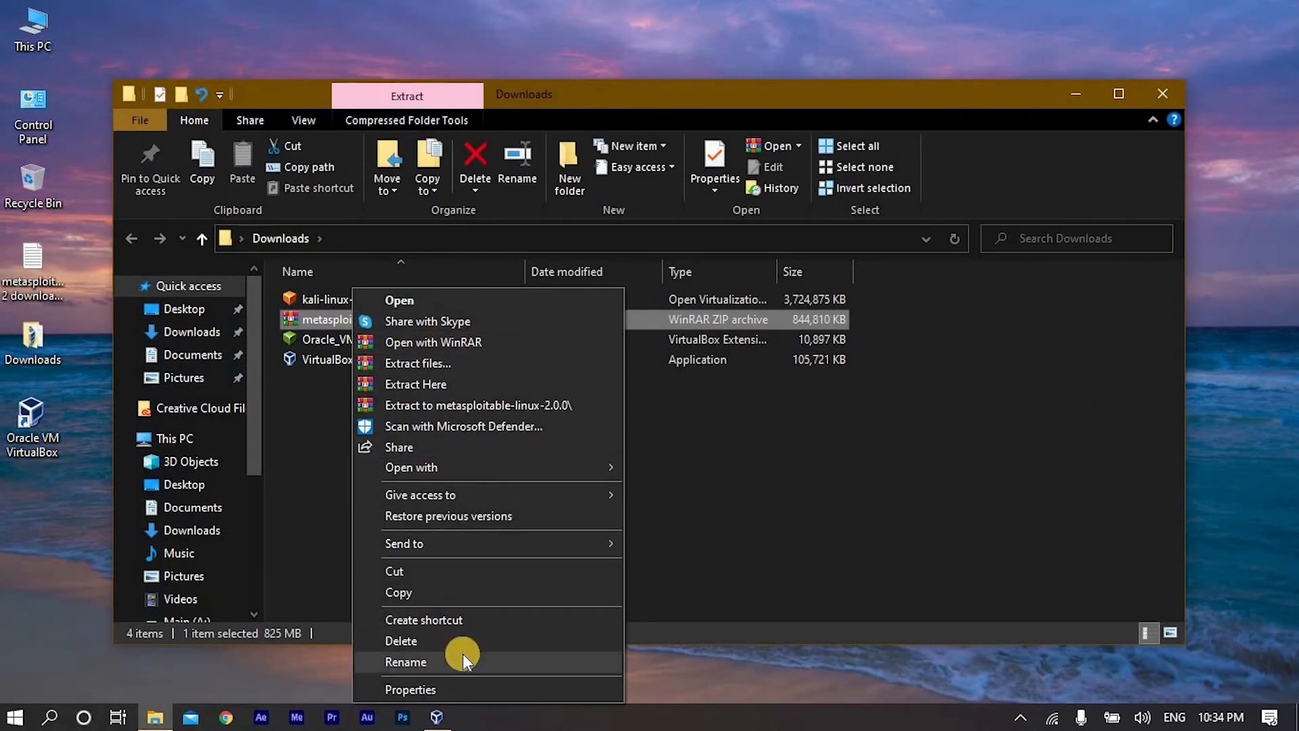
pyautogui.click(448, 408)
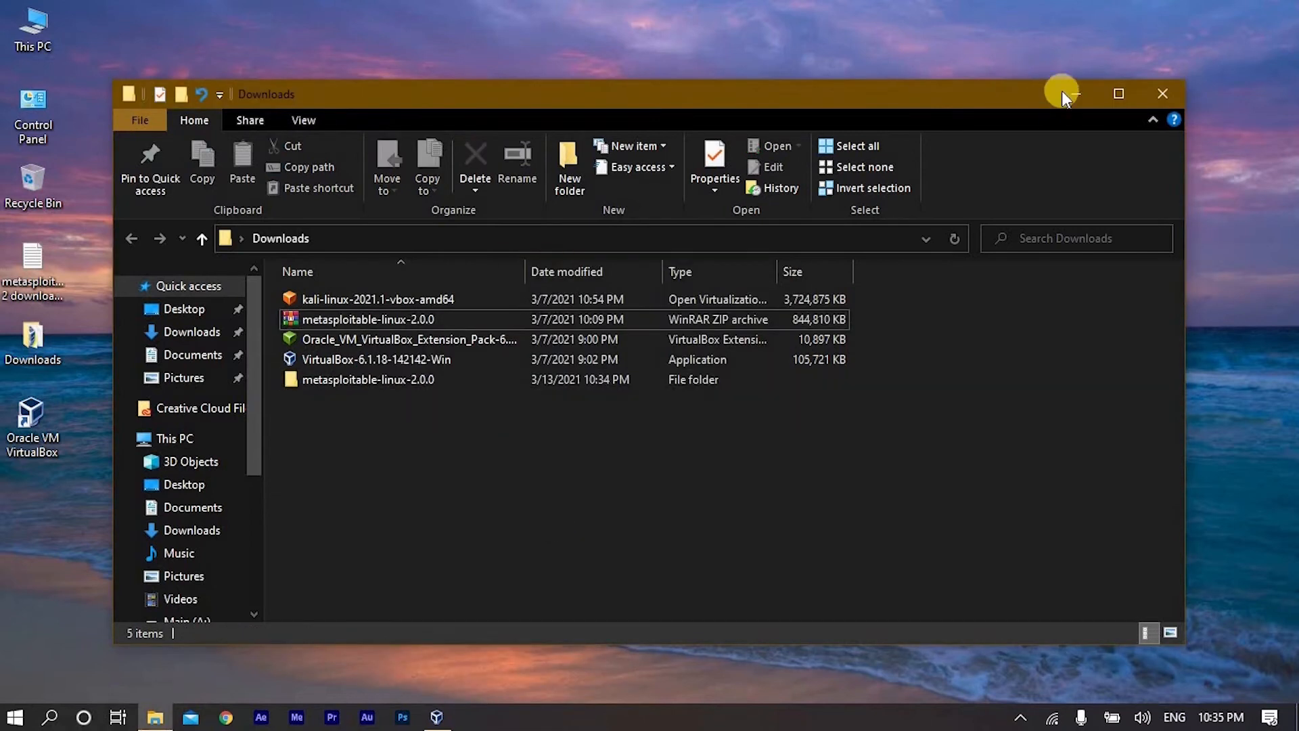
pyautogui.click(1074, 94)
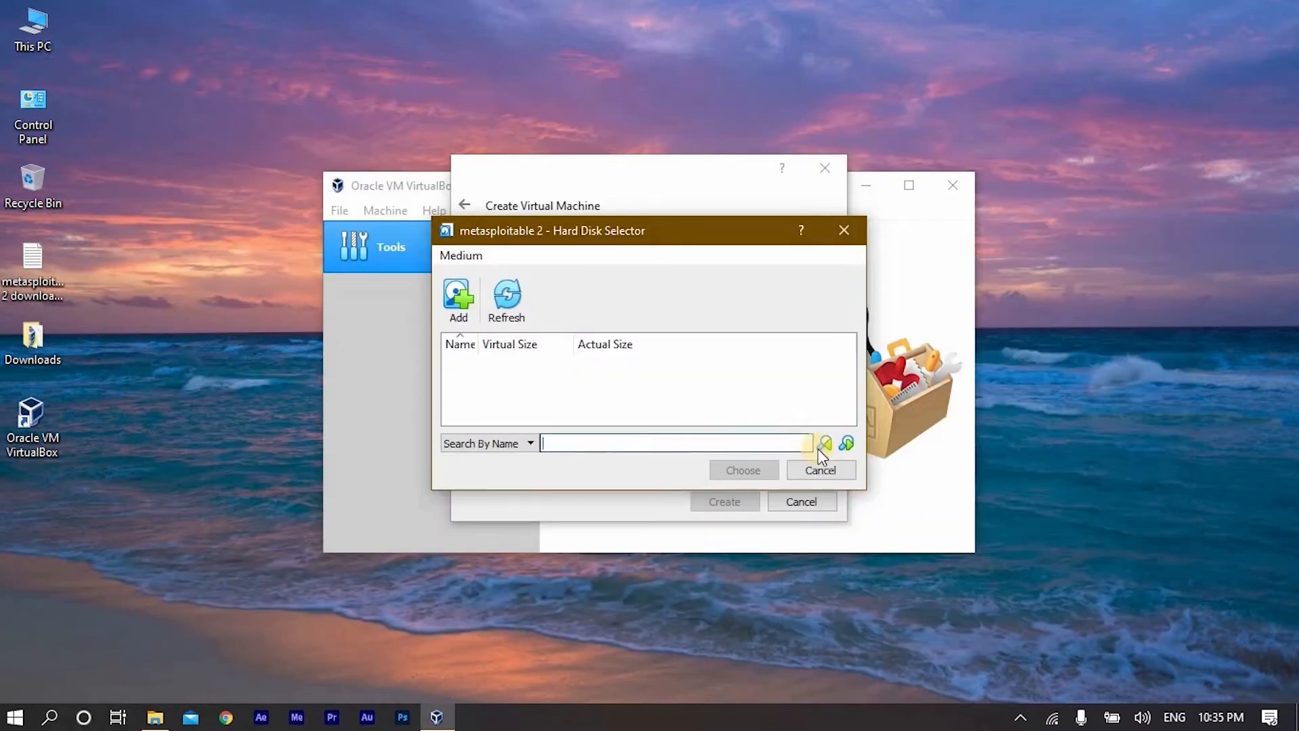
# - Add the Metasploitable disk file from Desktop > Downloads > metasploitable-linux-2.0.0 > Metasploitable2-Linux to the hard disk selector
pyautogui.click(465, 290)
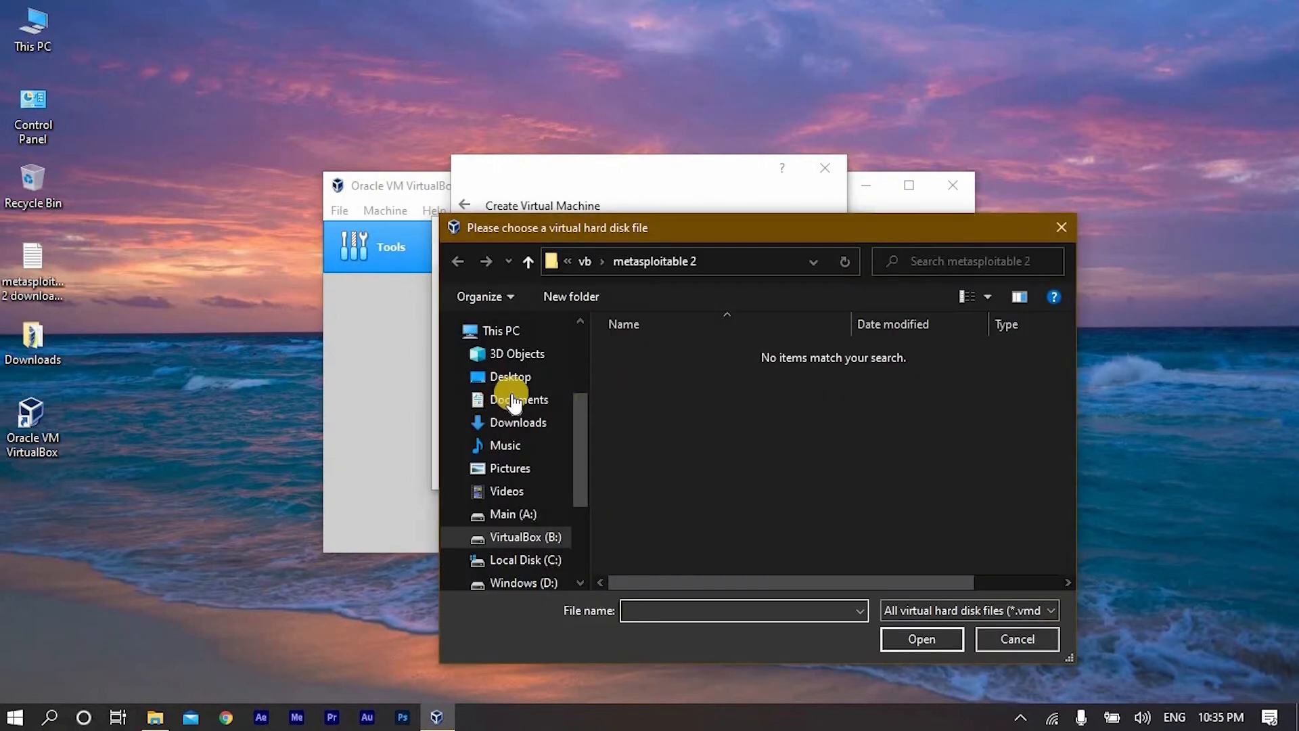
pyautogui.click(525, 387)
pyautogui.doubleClick(653, 388)
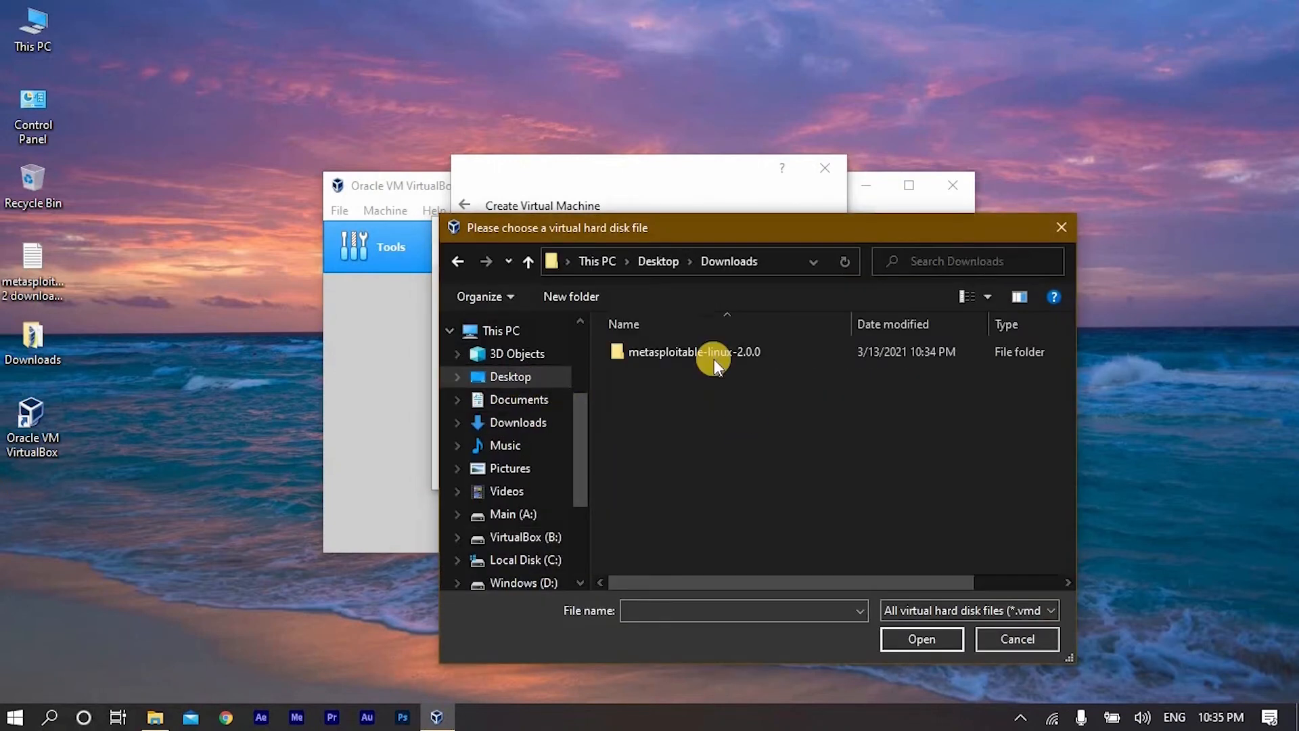
pyautogui.click(713, 359)
pyautogui.doubleClick(705, 356)
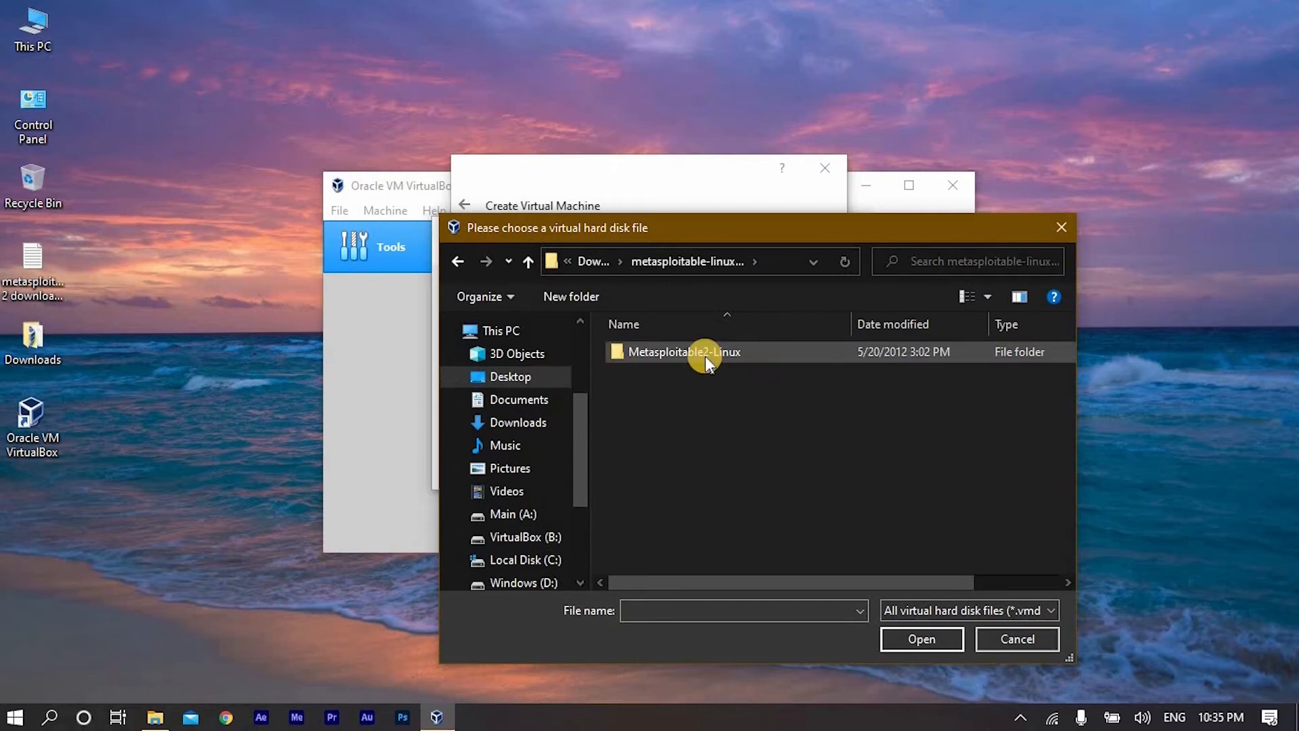
pyautogui.doubleClick(705, 356)
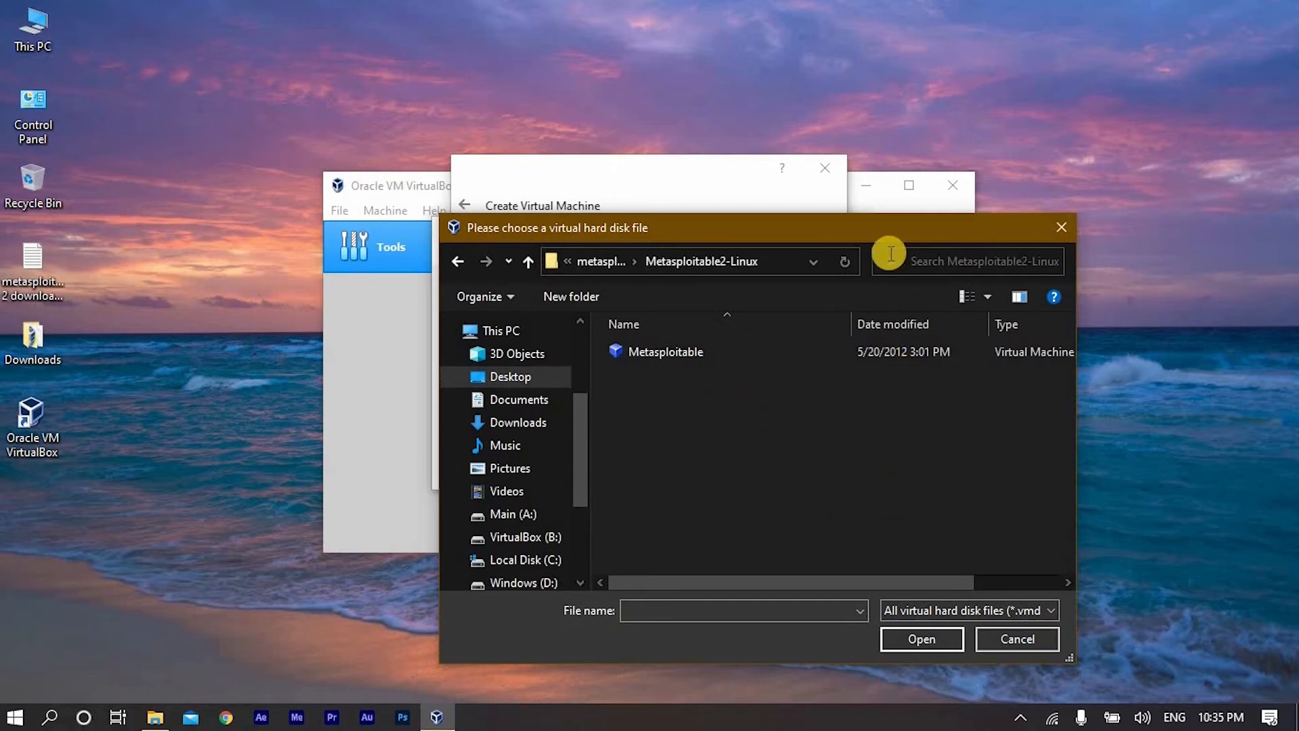
pyautogui.moveTo(834, 218); pyautogui.dragTo(660, 155)
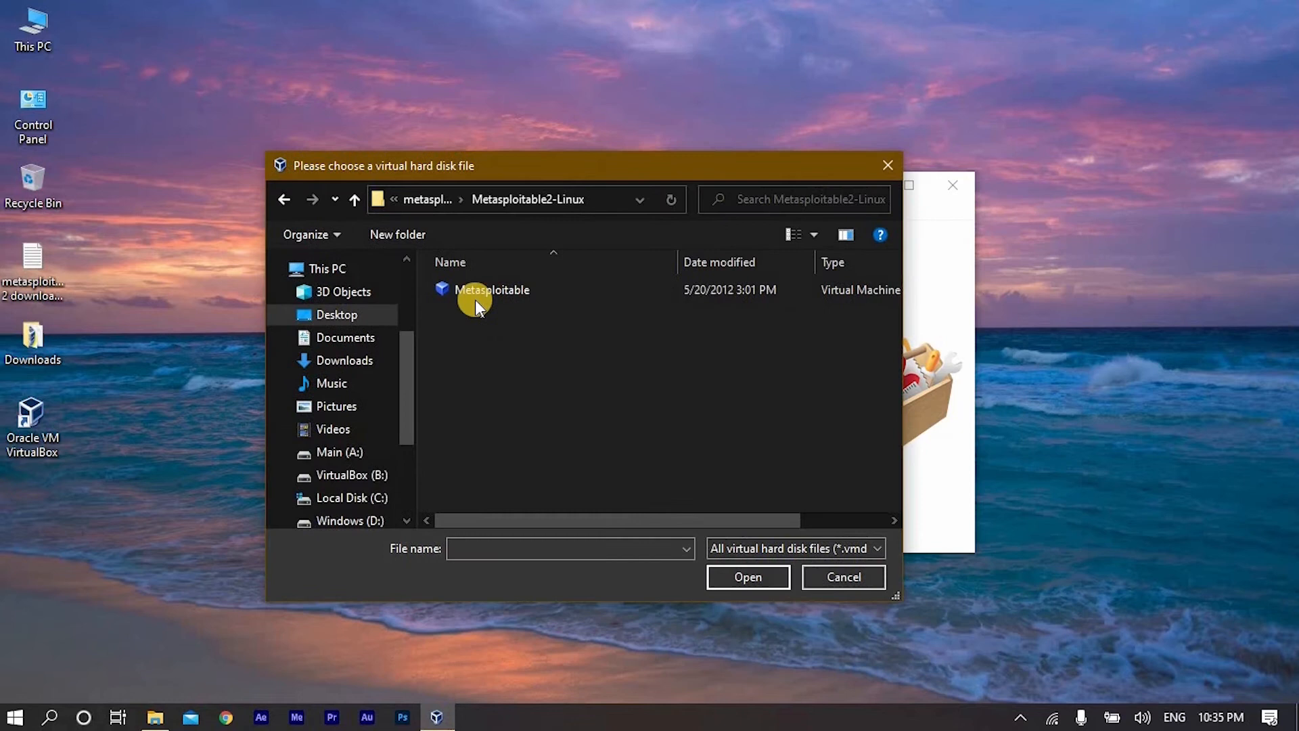
pyautogui.click(517, 287)
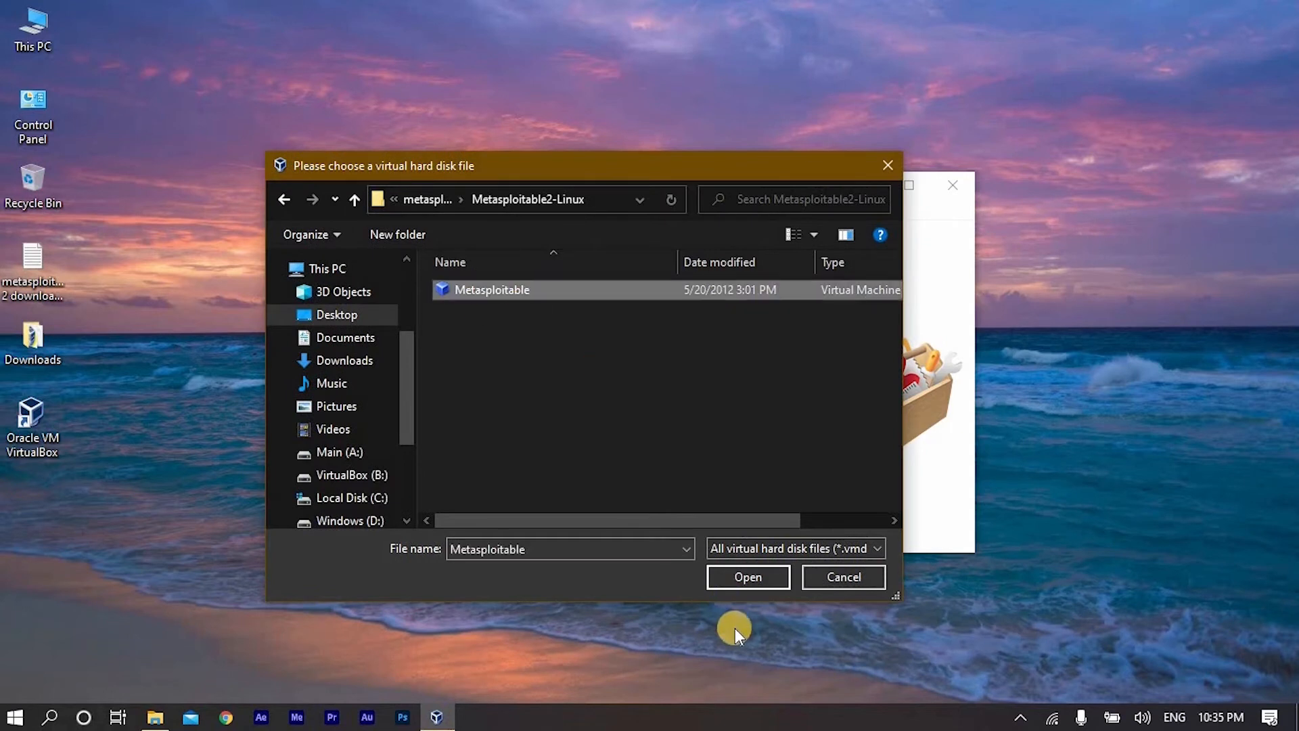
pyautogui.click(758, 577)
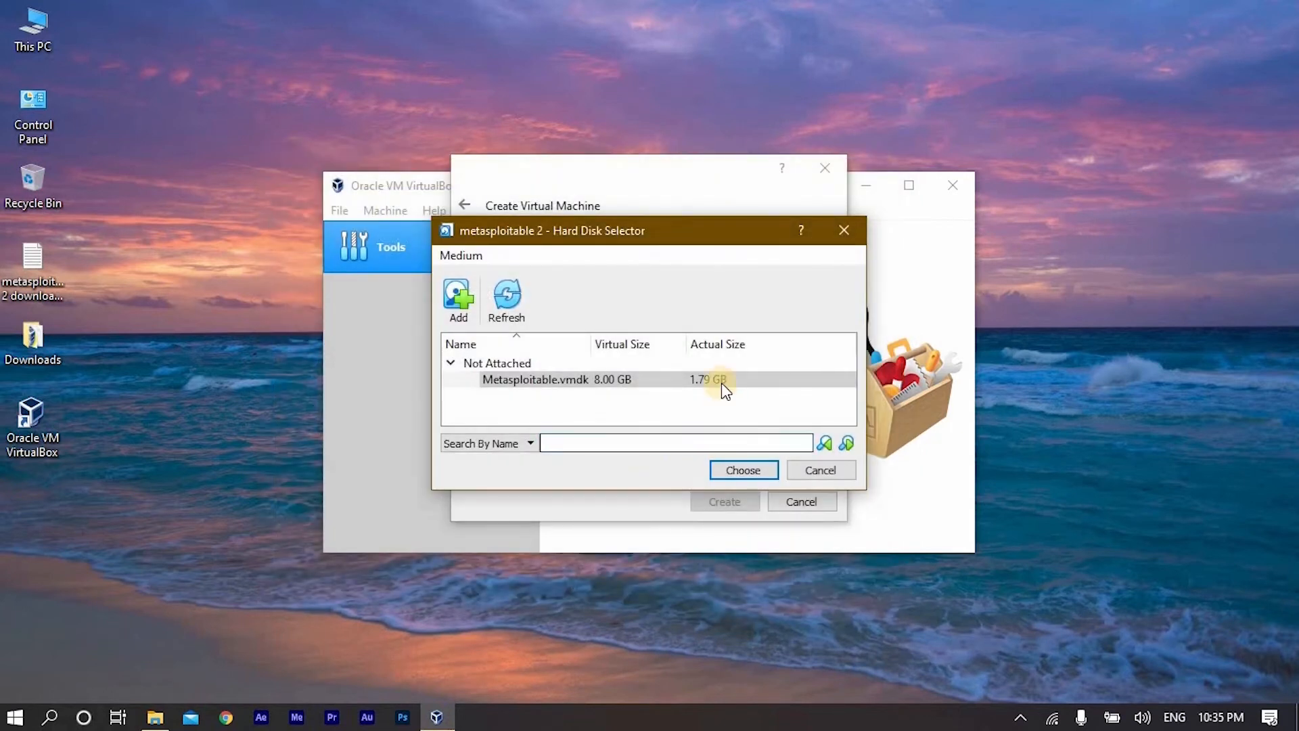
# - Choose Metasploitable.vmdk as the existing virtual hard disk and create the metasploitable 2 machine
pyautogui.click(722, 381)
pyautogui.click(745, 471)
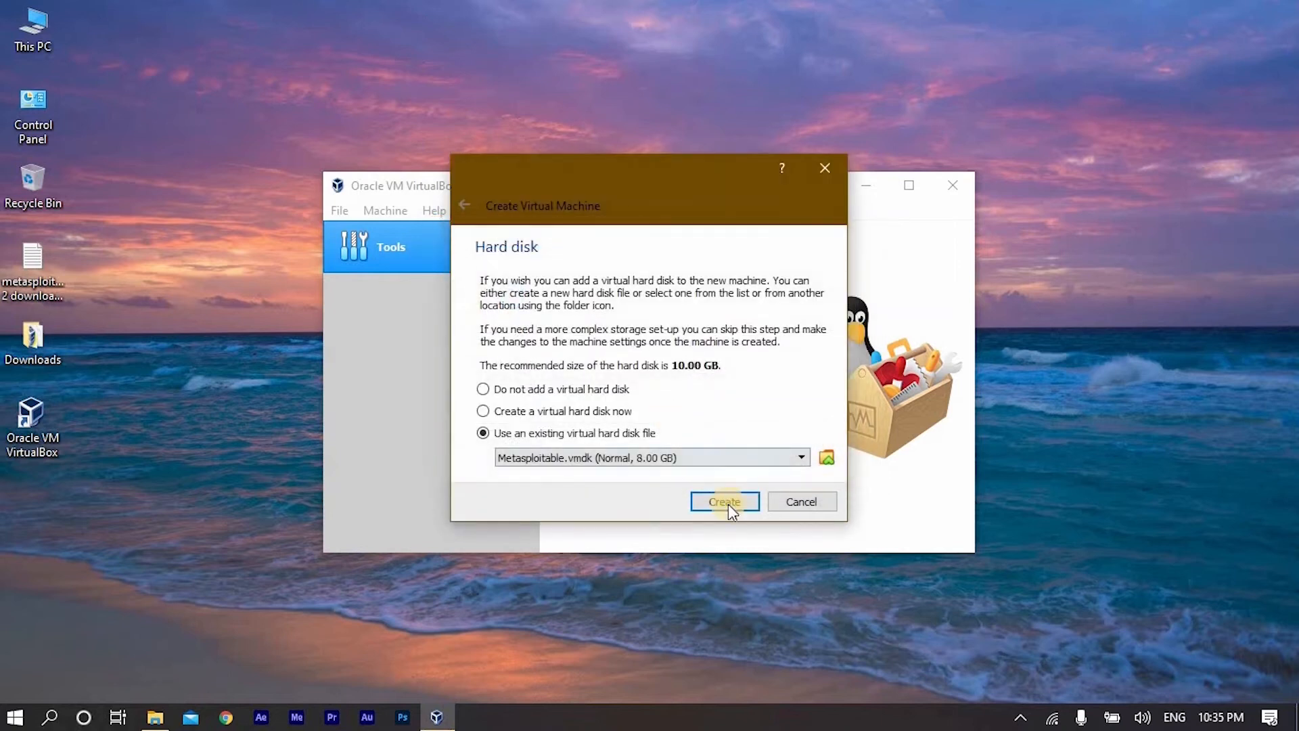
pyautogui.click(727, 501)
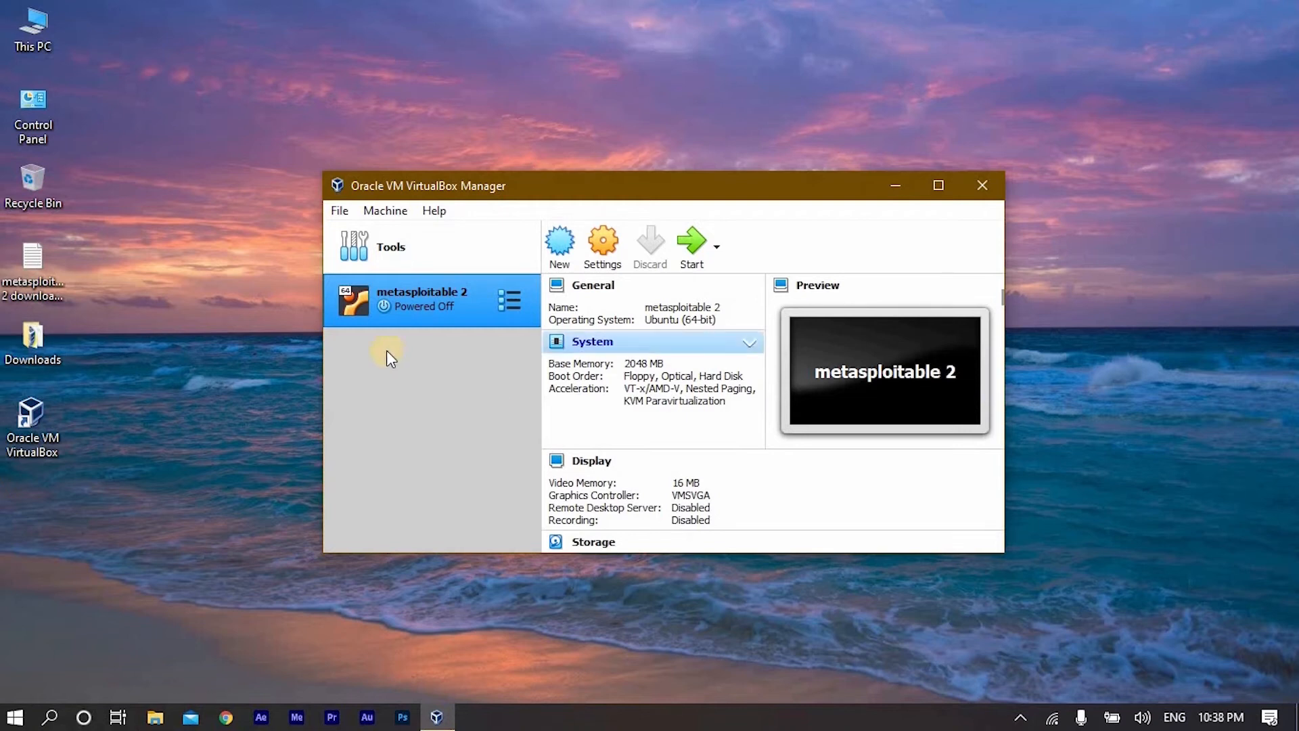
# - Import the kali-linux-2021.1-vbox-amd64 appliance from the Downloads folder with its suggested settings and agree to the software license
pyautogui.doubleClick(47, 340)
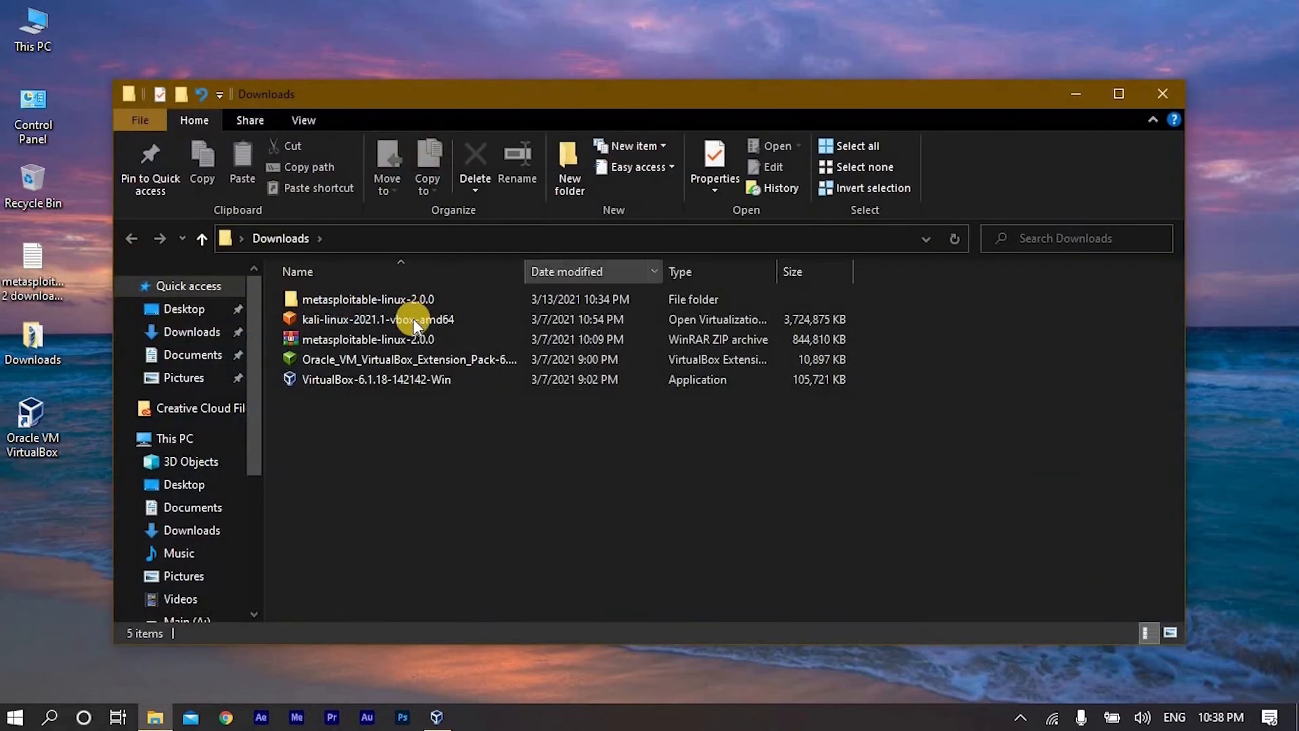
pyautogui.click(403, 319)
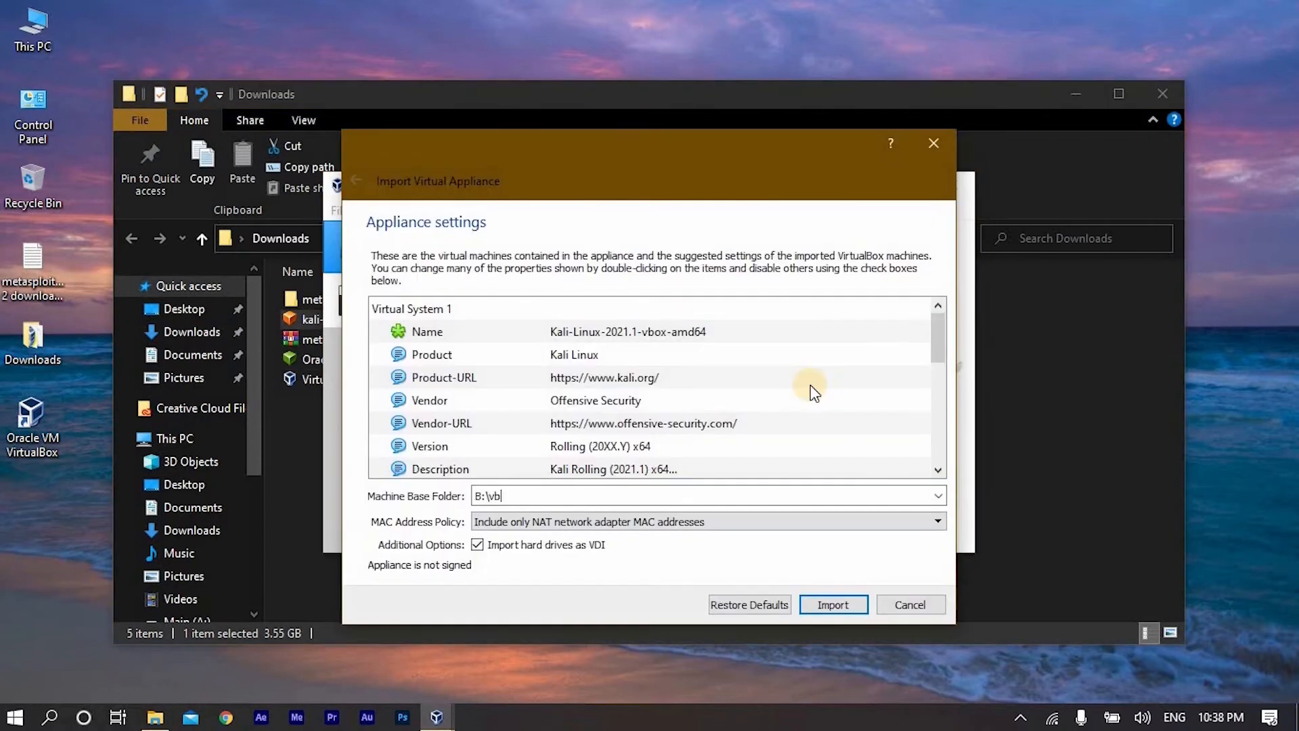
pyautogui.click(922, 404)
pyautogui.scroll(-6, 921, 405)
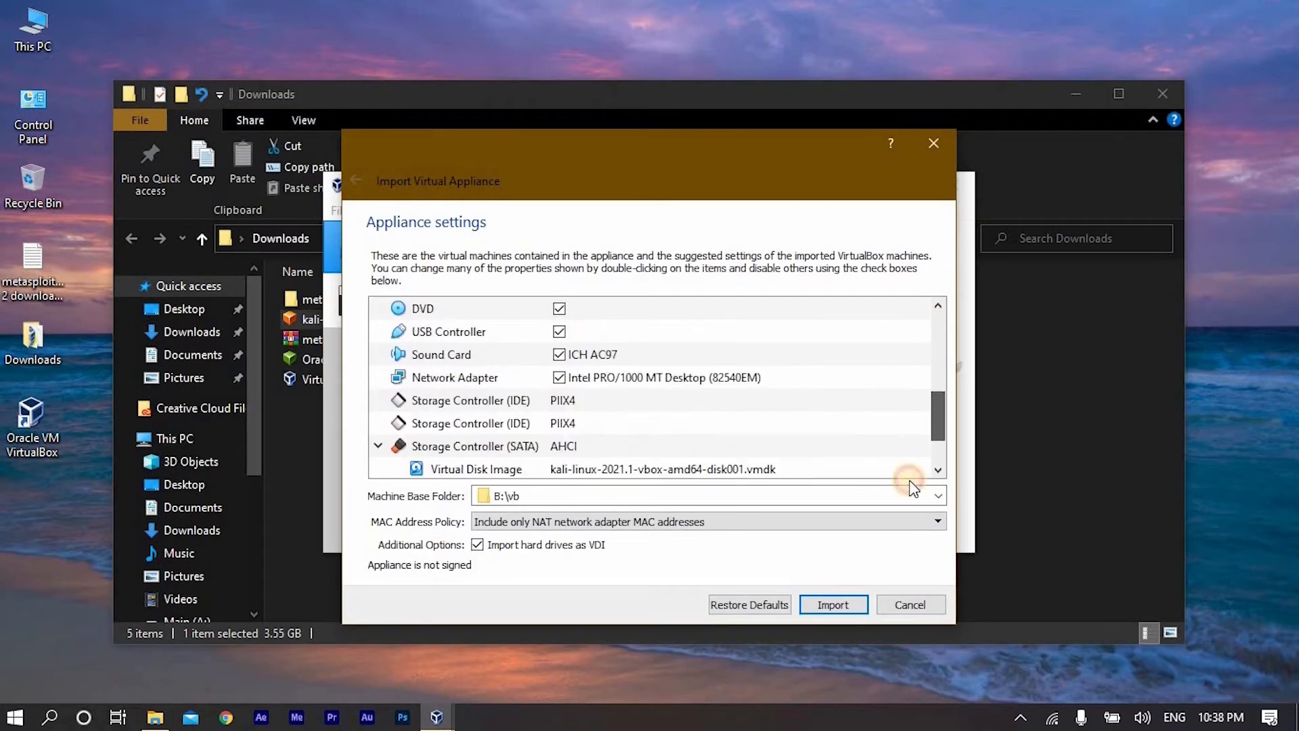
pyautogui.scroll(7, 880, 460)
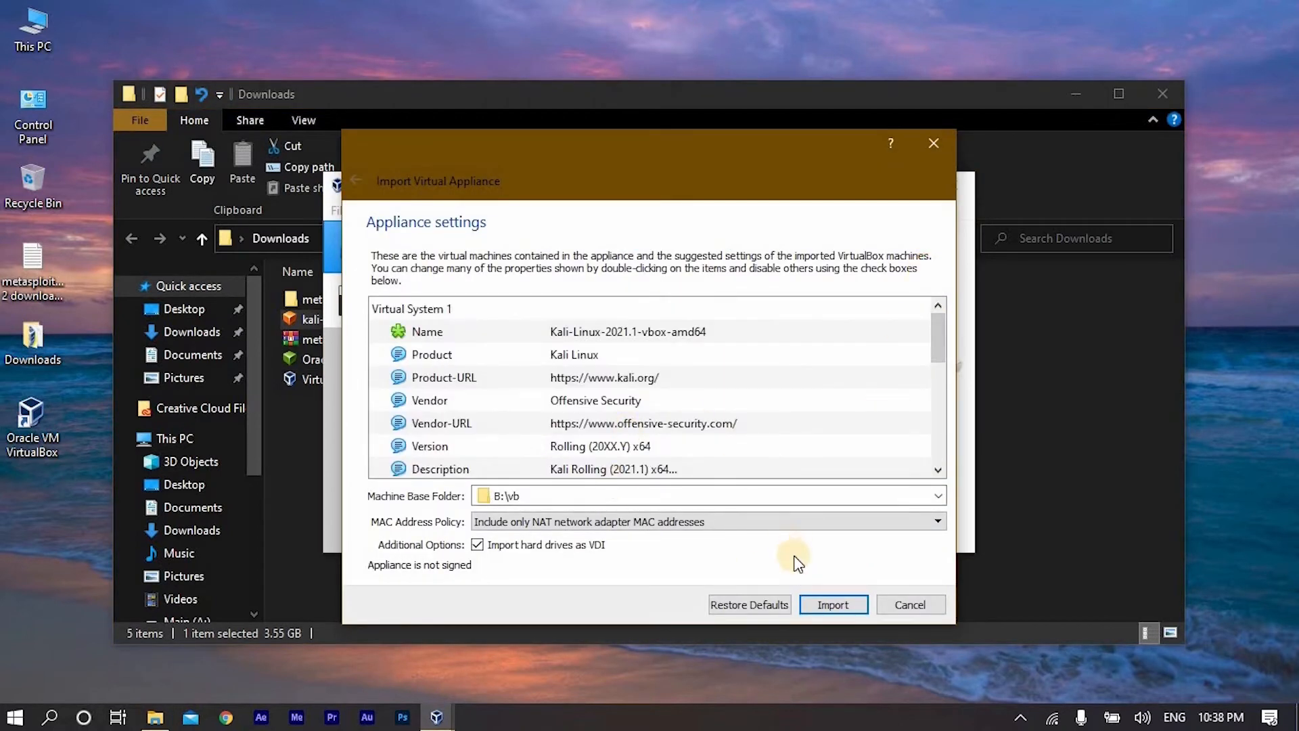
pyautogui.click(816, 604)
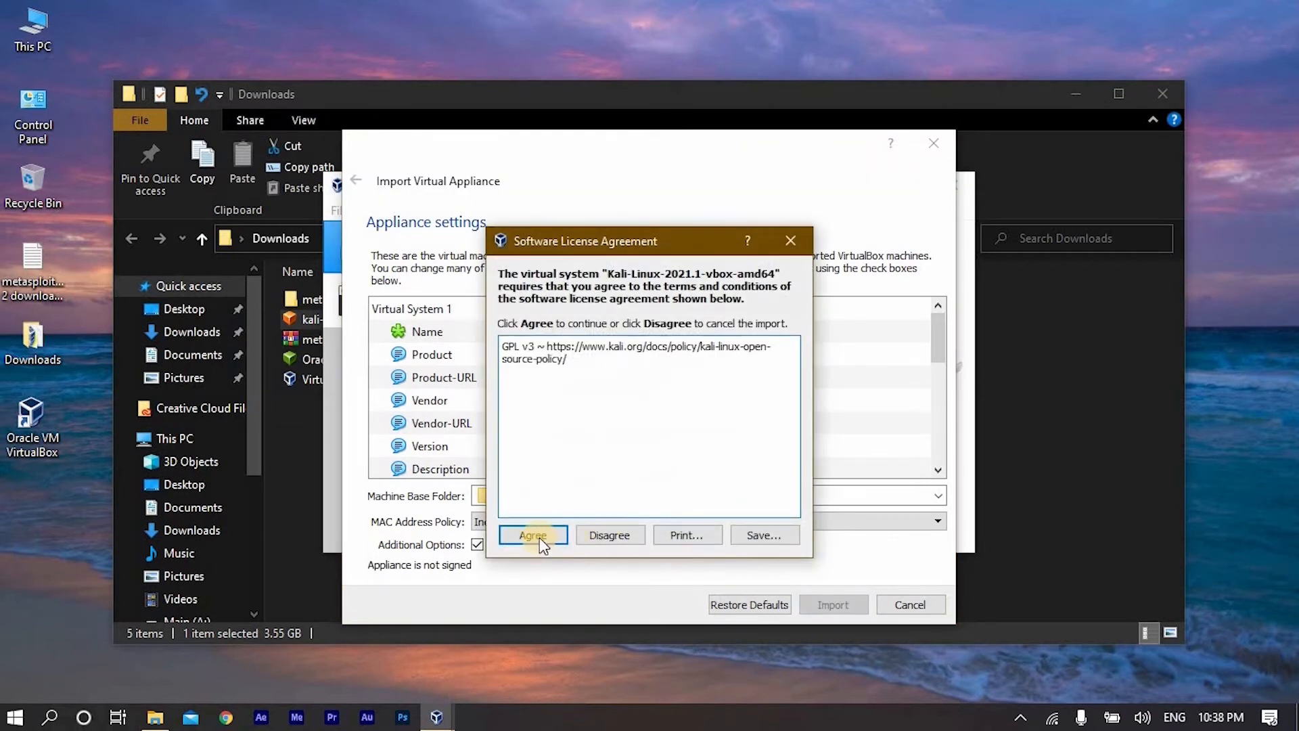
pyautogui.click(538, 534)
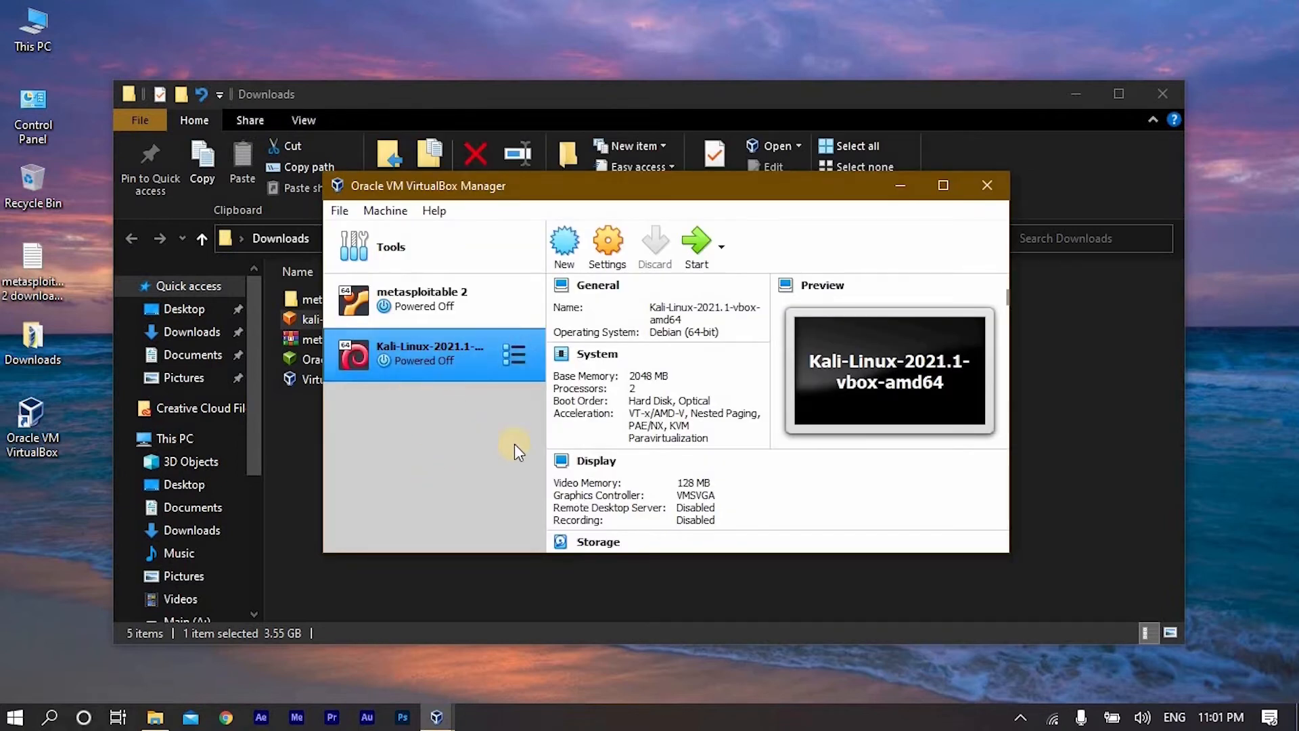
# - Close the open Downloads and VirtualBox Manager windows and relaunch Oracle VM VirtualBox from the desktop
pyautogui.click(988, 184)
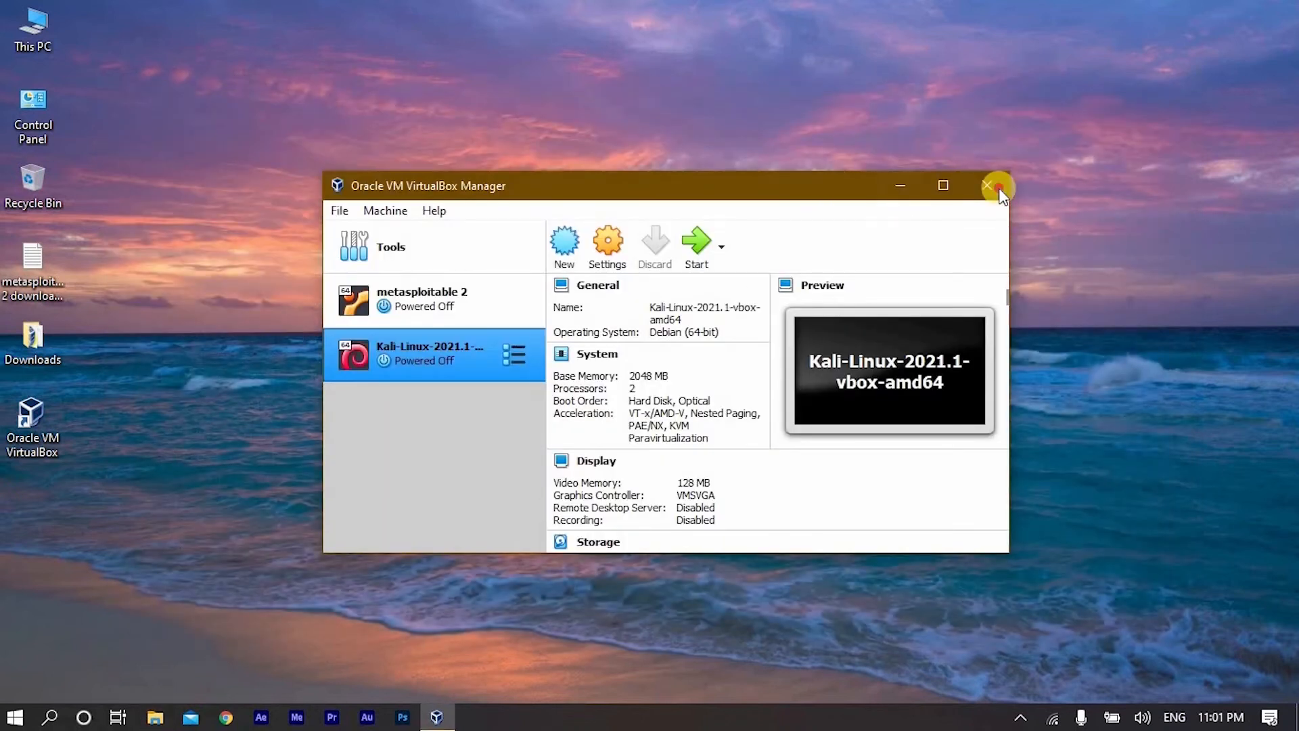
pyautogui.click(995, 189)
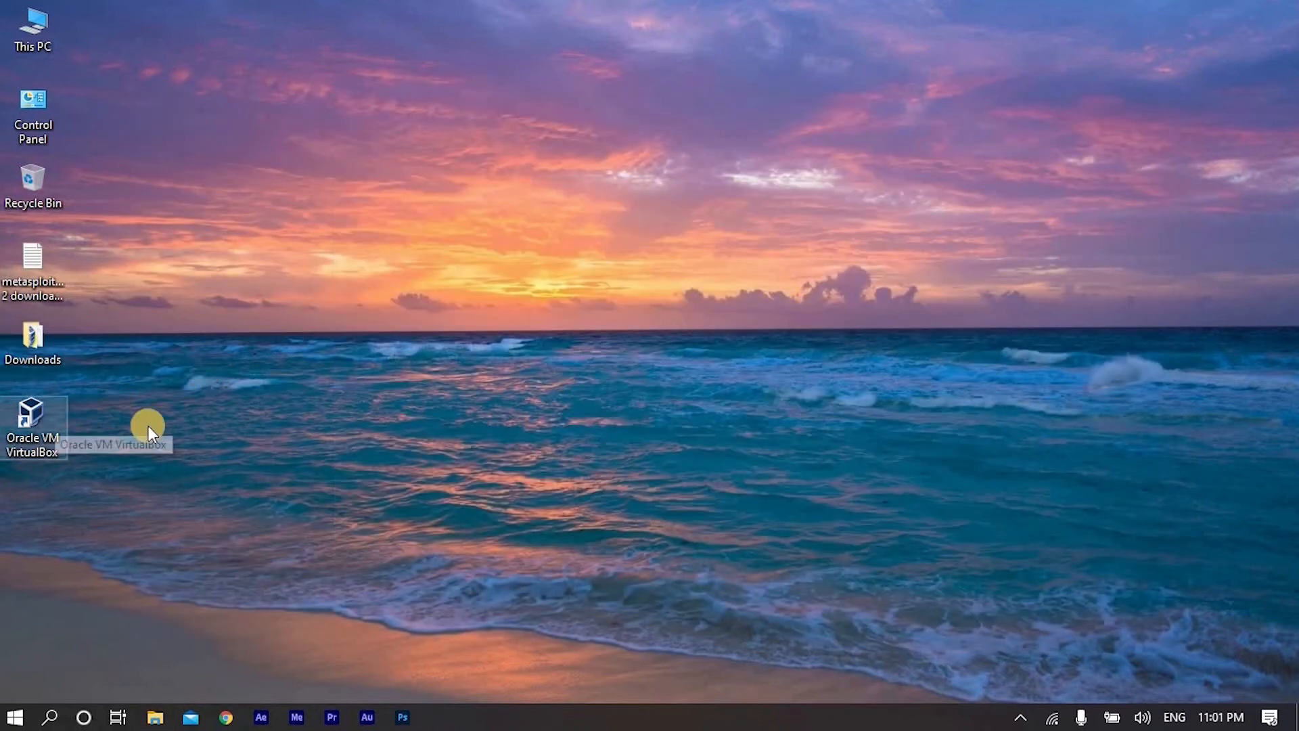
pyautogui.click(44, 408)
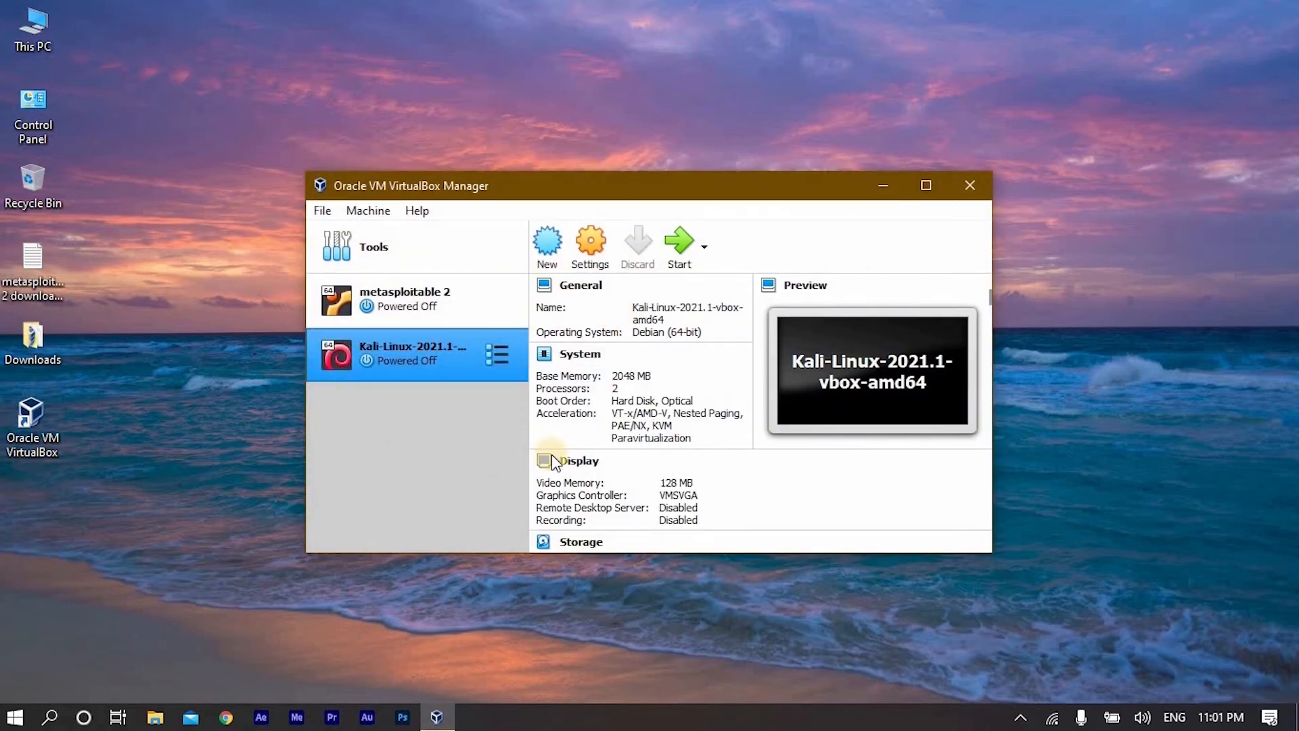
pyautogui.moveTo(734, 186); pyautogui.dragTo(721, 191)
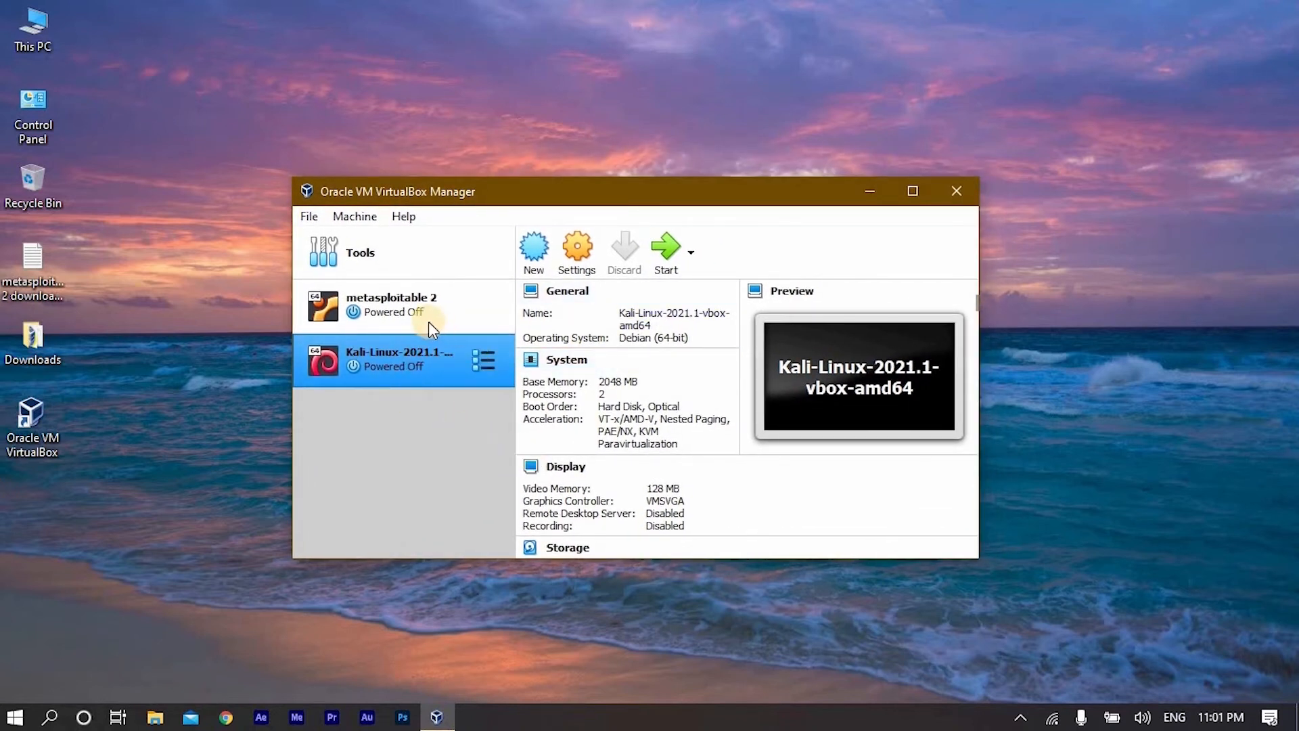
# - In the metasploitable 2 settings, set both Shared Clipboard and Drag'n'Drop to Bidirectional
pyautogui.click(393, 297)
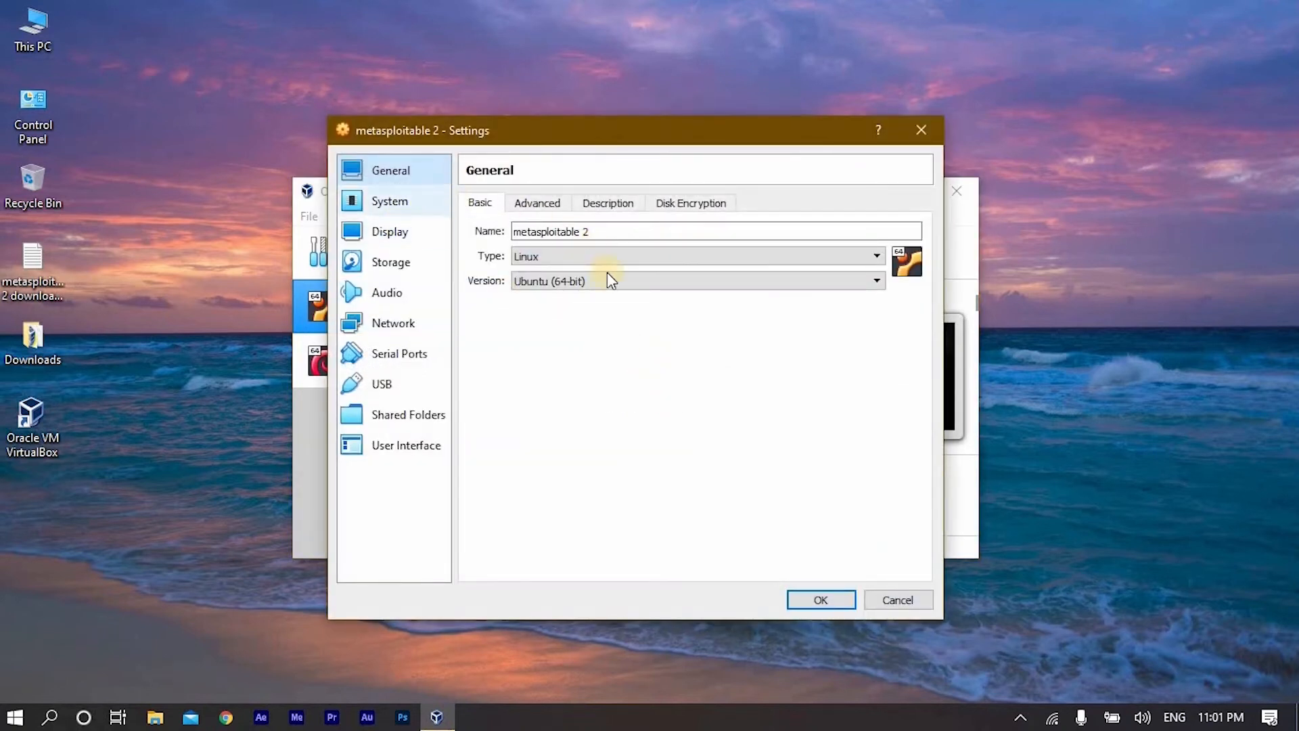
pyautogui.click(539, 205)
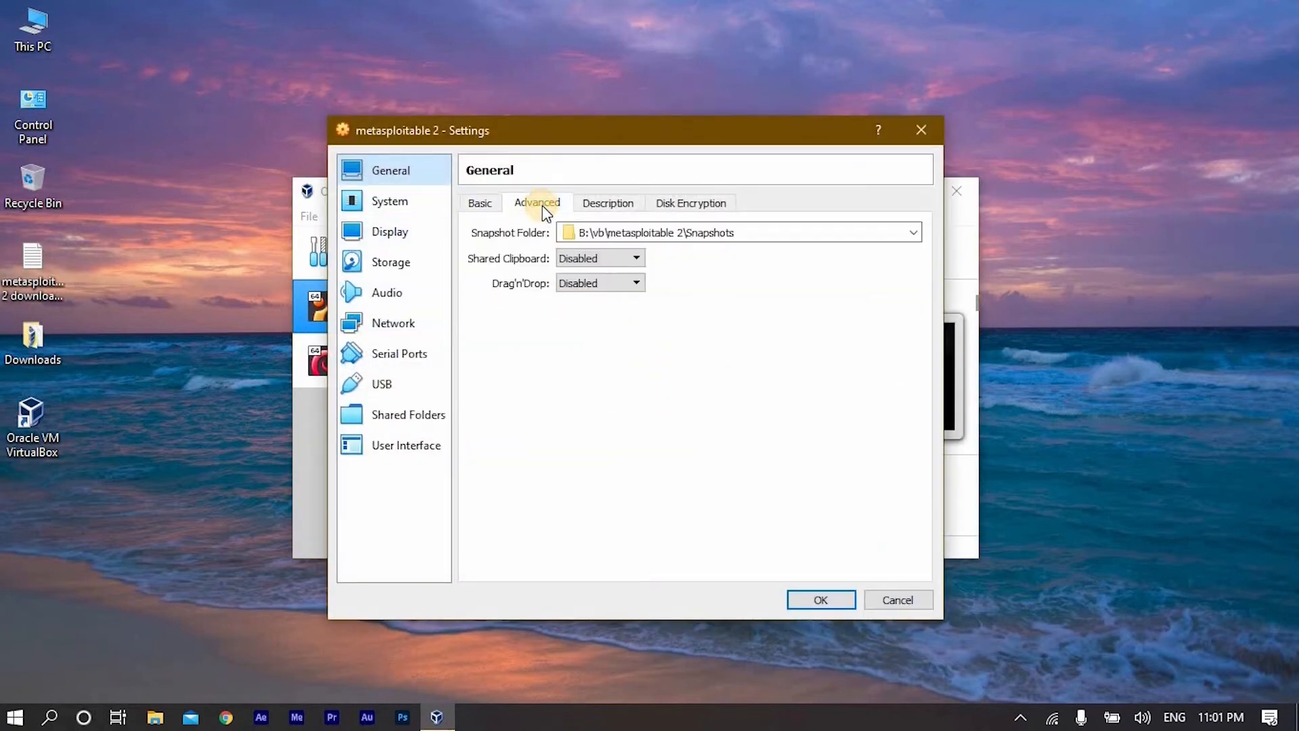
pyautogui.click(586, 258)
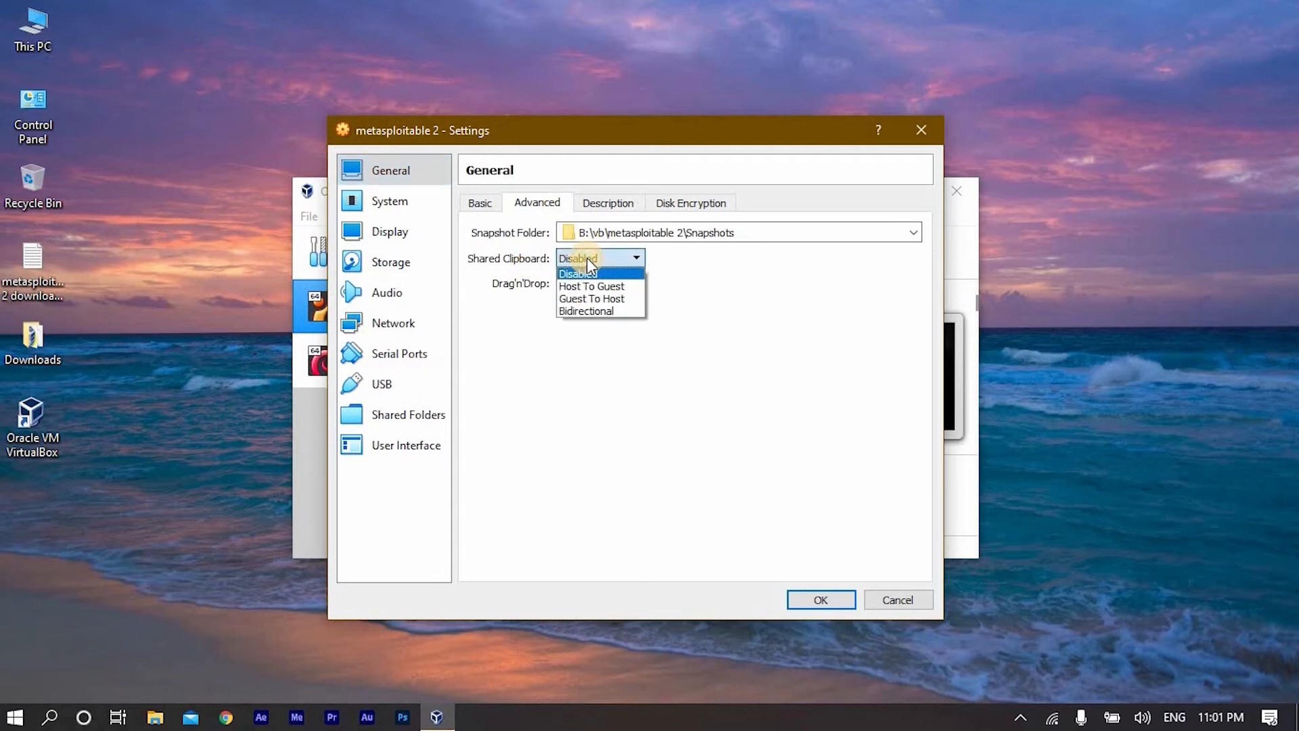
pyautogui.click(606, 313)
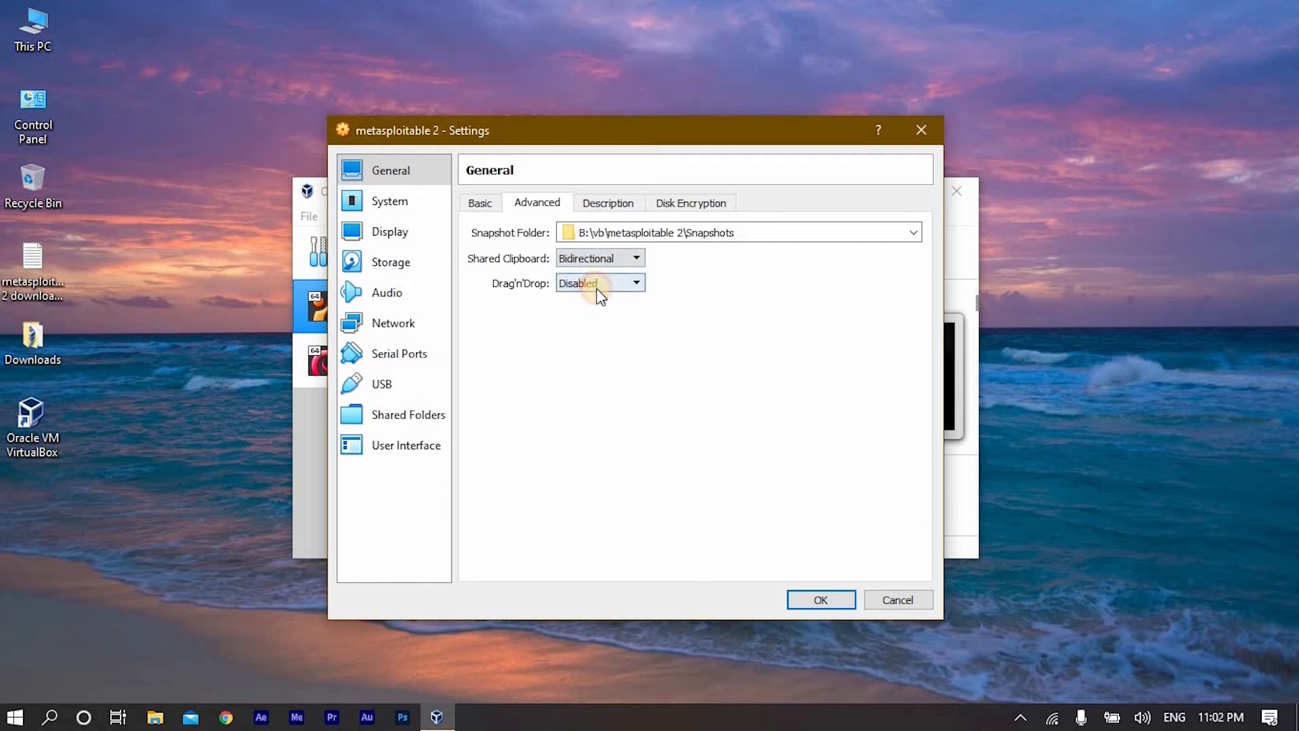
pyautogui.click(599, 288)
pyautogui.click(607, 337)
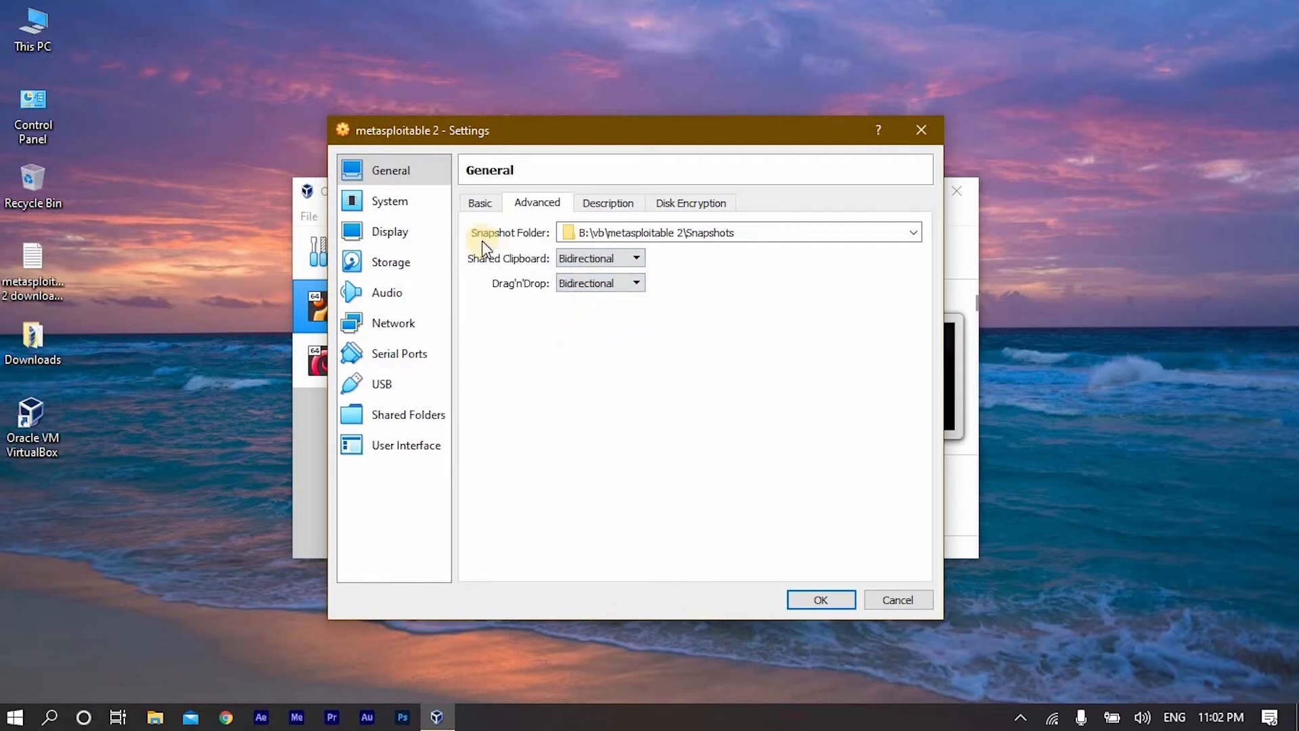
# - Attach network Adapter 1 of metasploitable 2 to Internal Network and save the machine's settings
pyautogui.click(489, 205)
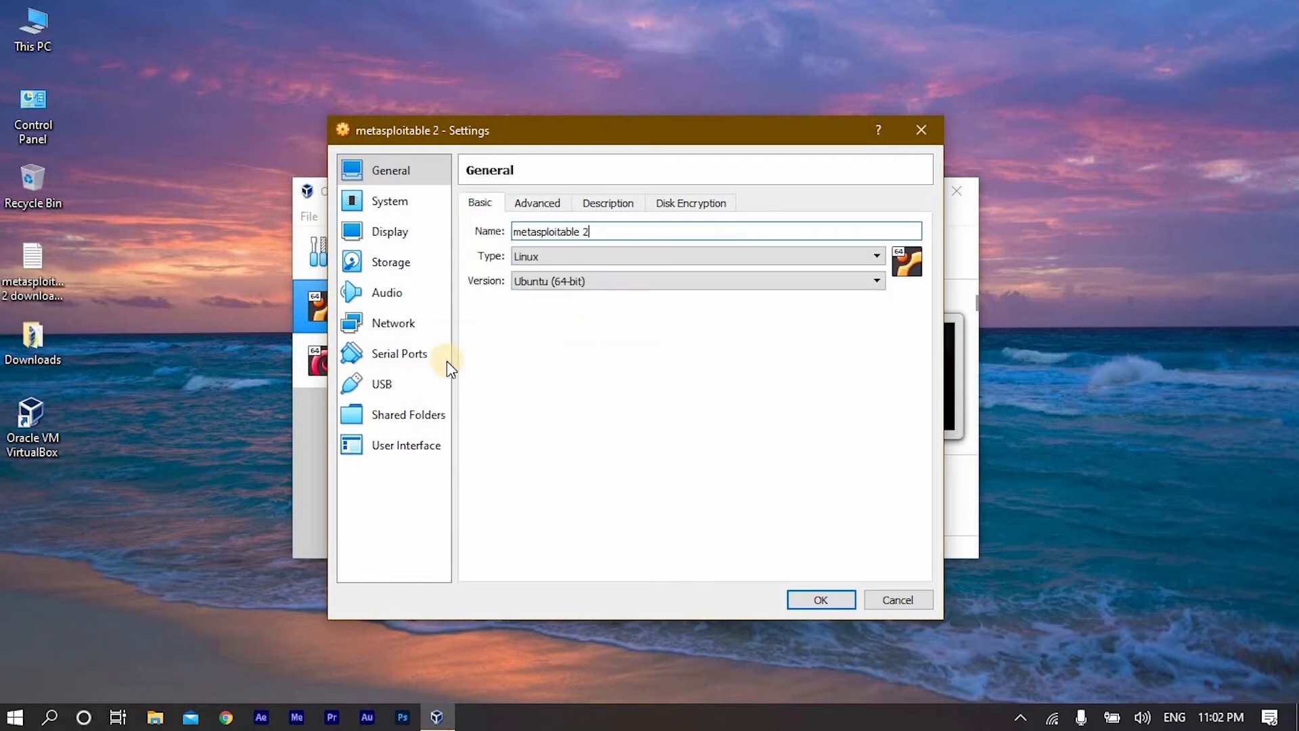
pyautogui.click(407, 324)
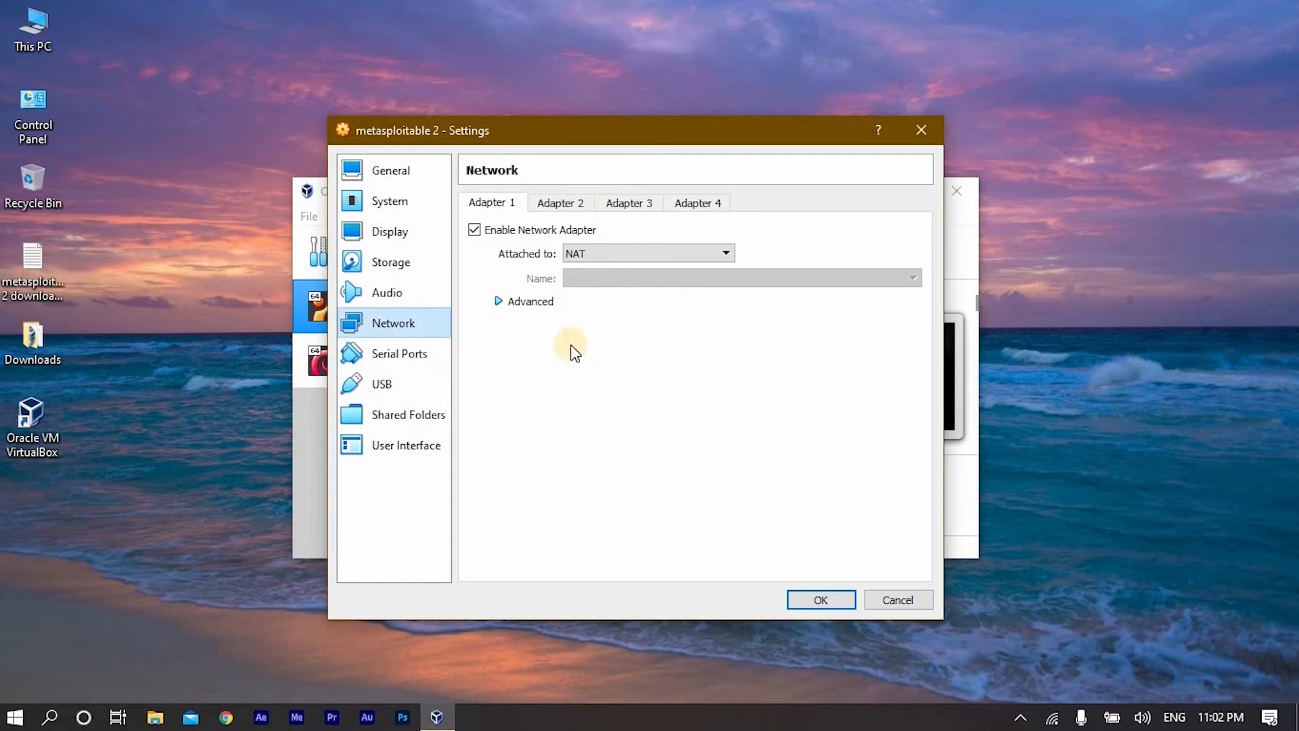
pyautogui.click(611, 255)
pyautogui.click(611, 252)
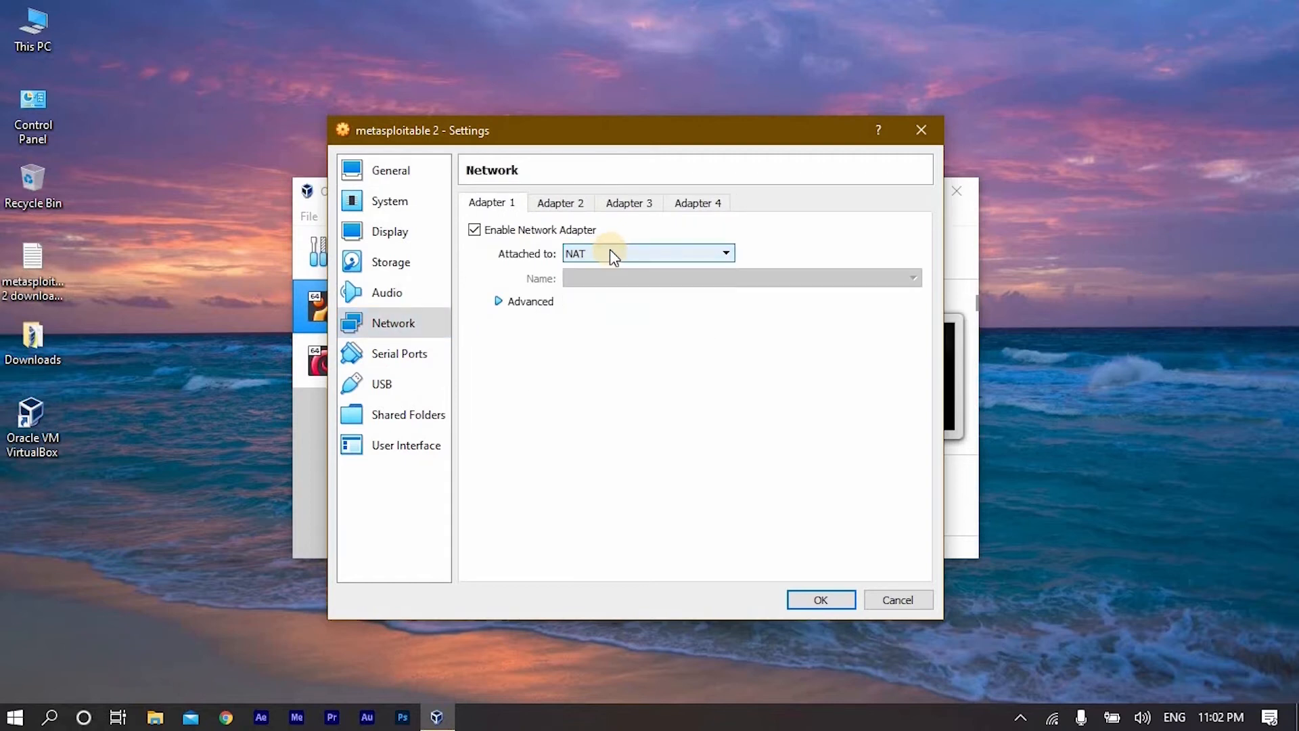
pyautogui.click(611, 250)
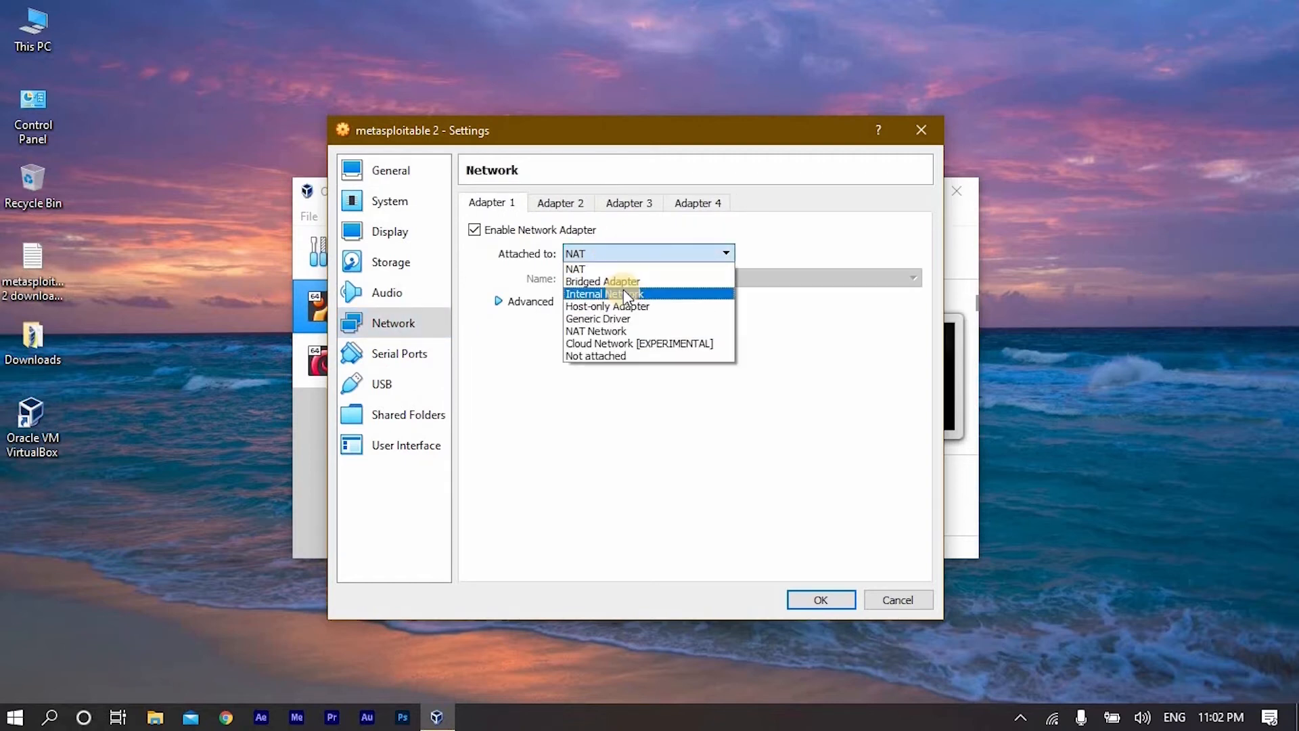
pyautogui.click(623, 292)
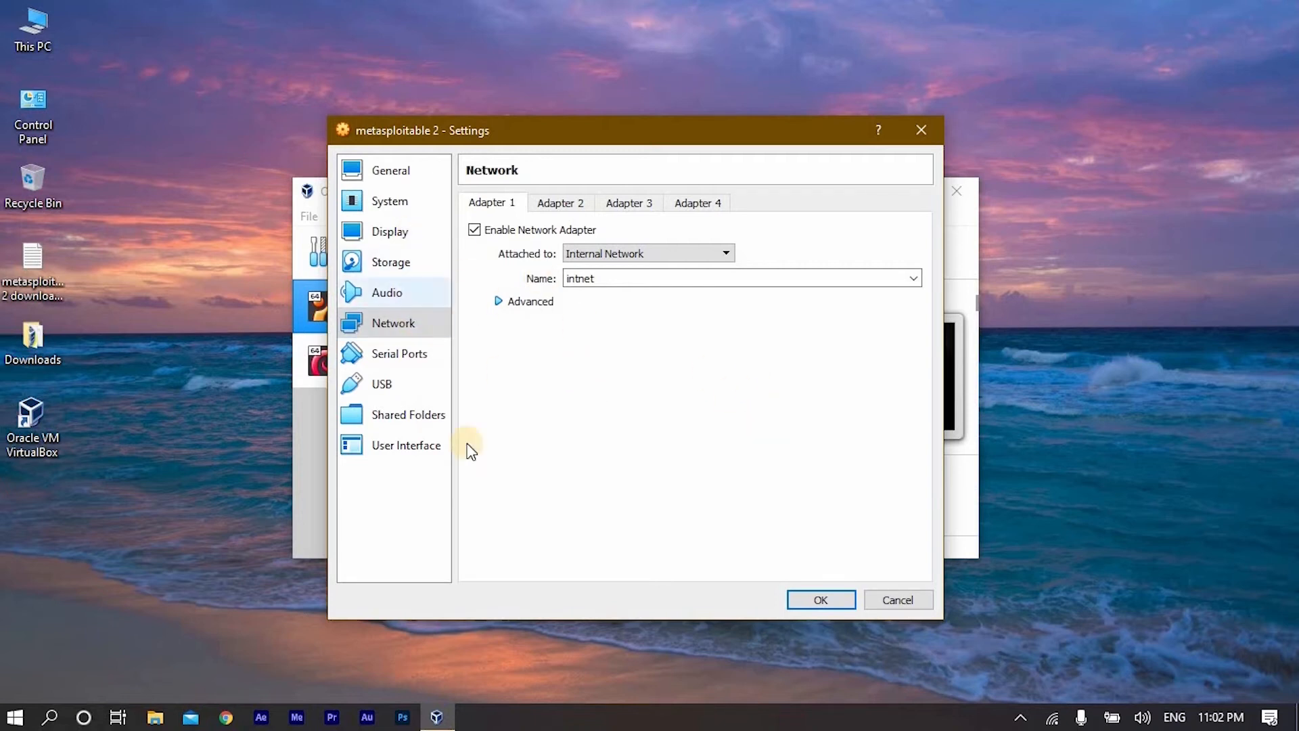
pyautogui.click(819, 601)
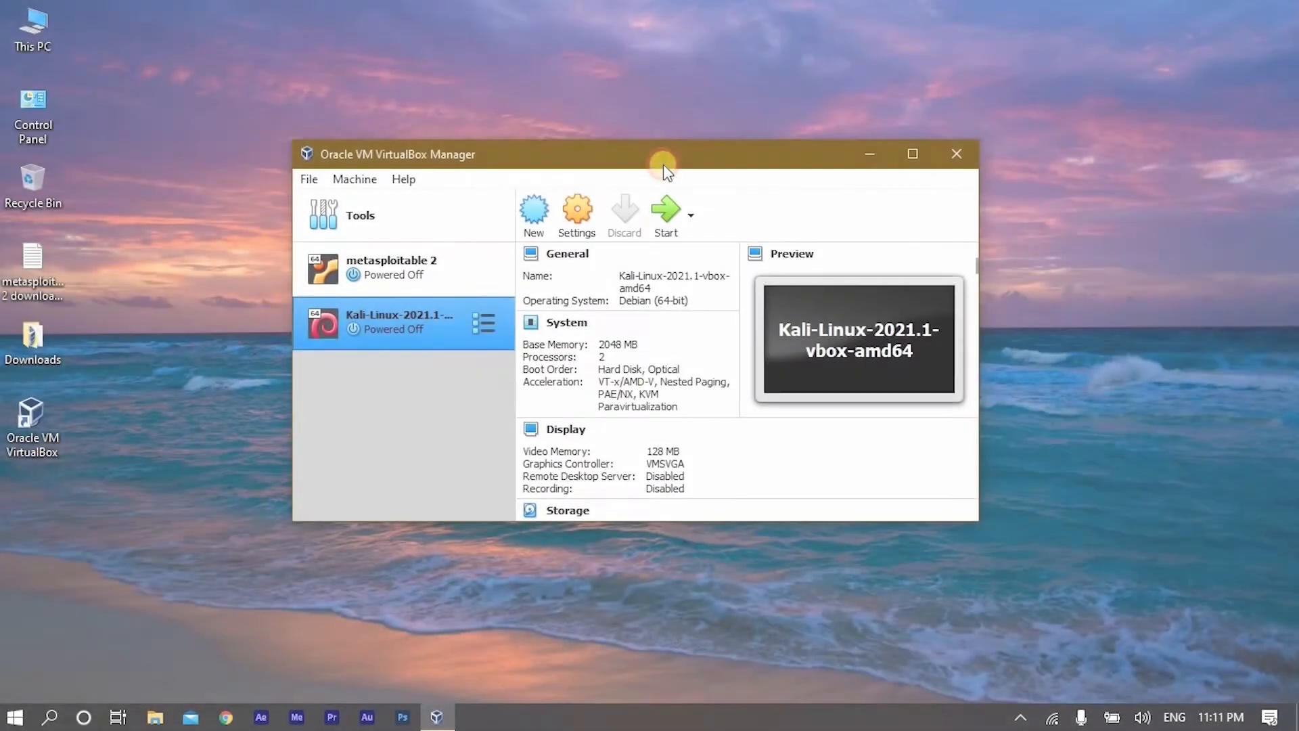
# - Start the metasploitable 2 virtual machine and log in at its console with the default login name and account password
pyautogui.moveTo(664, 166); pyautogui.dragTo(675, 177)
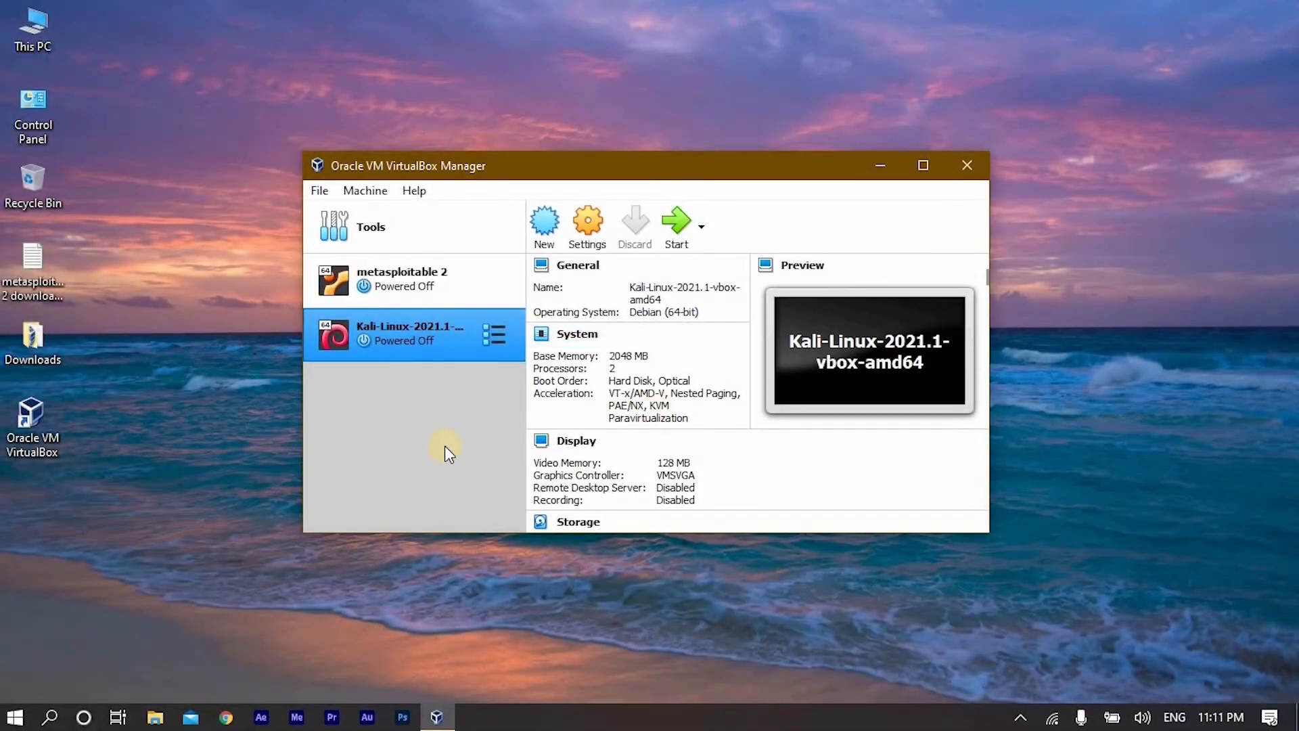
pyautogui.click(413, 279)
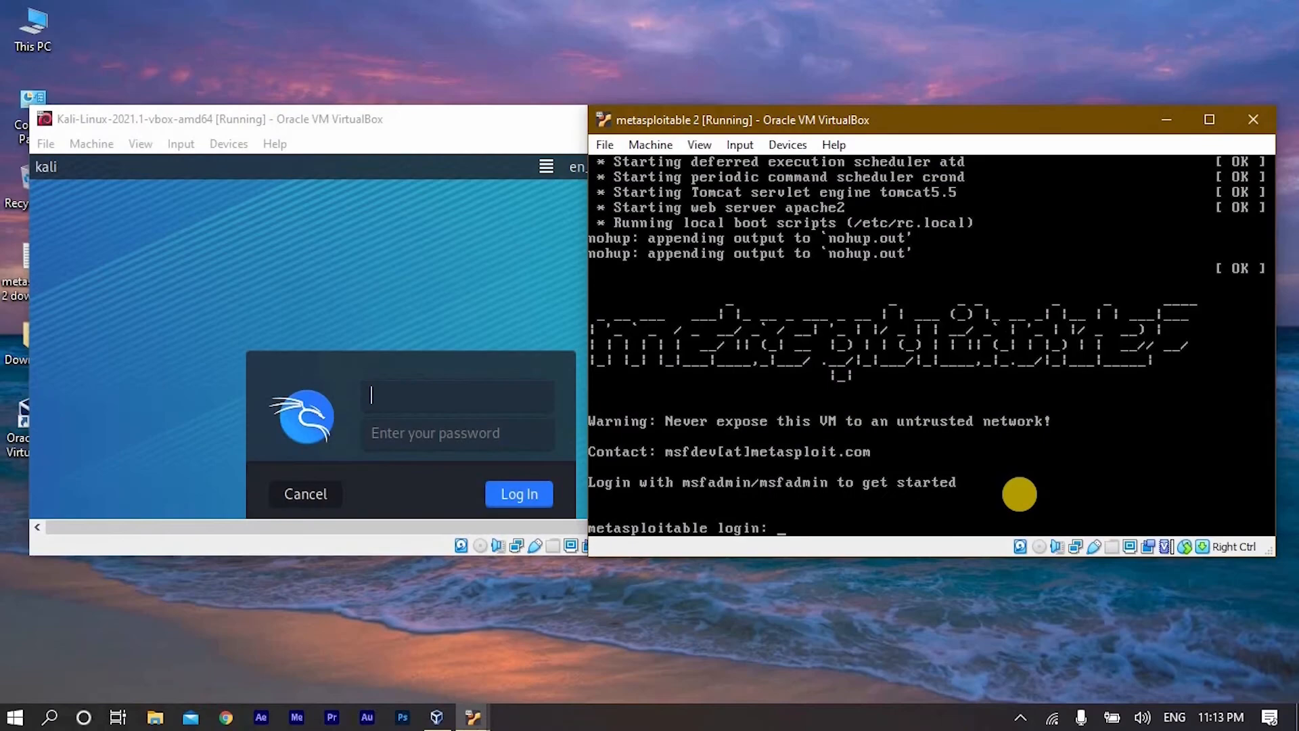
pyautogui.write('msfadmin')
pyautogui.press('Return')
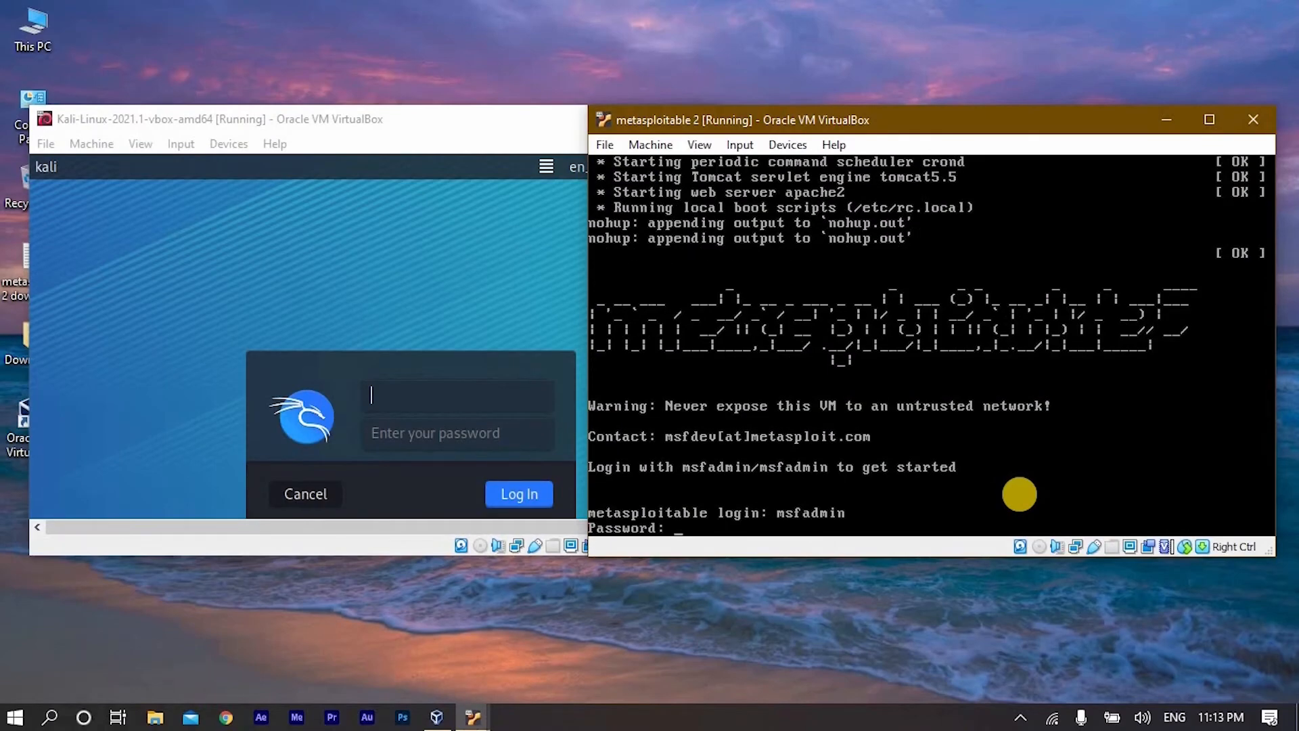
pyautogui.write('msfadmin')
pyautogui.press('Return')
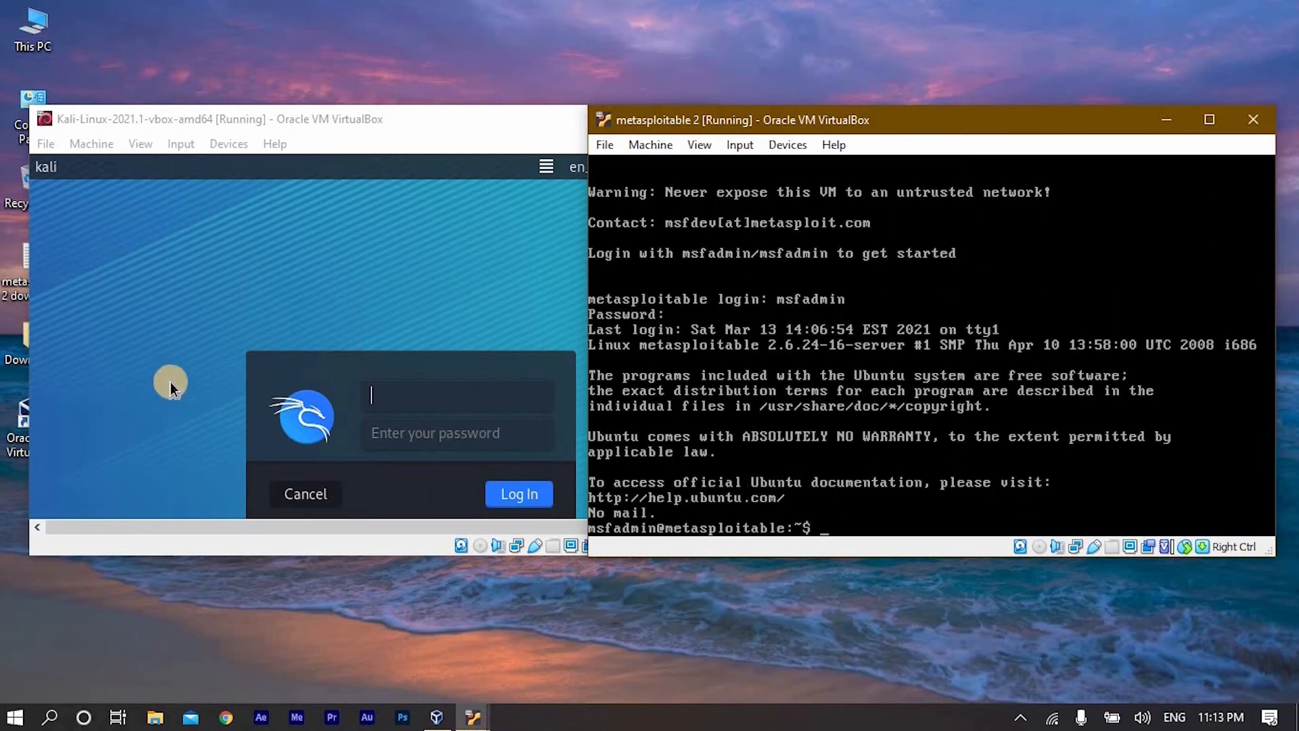
# - Log in to the Kali Linux virtual machine with the default user name and account password
pyautogui.click(424, 387)
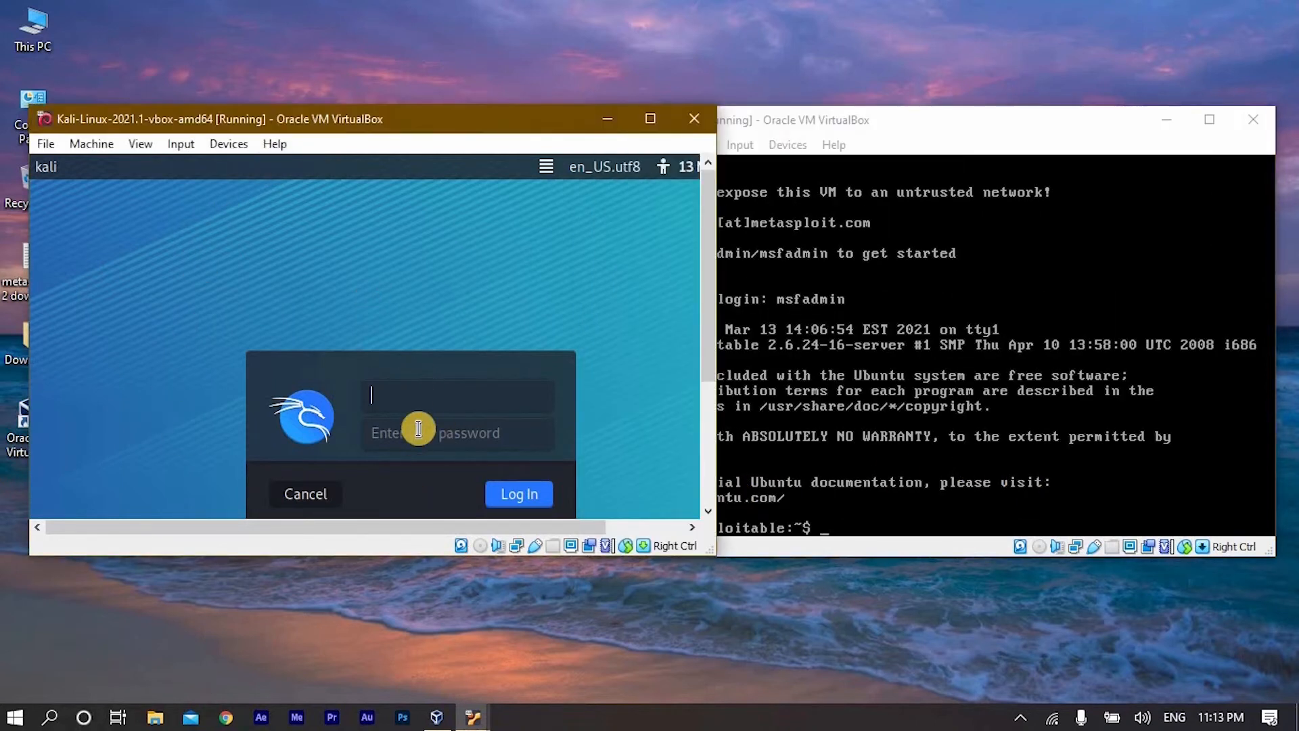
pyautogui.write('kali')
pyautogui.press('Tab')
pyautogui.write('kali')
pyautogui.press('Return')
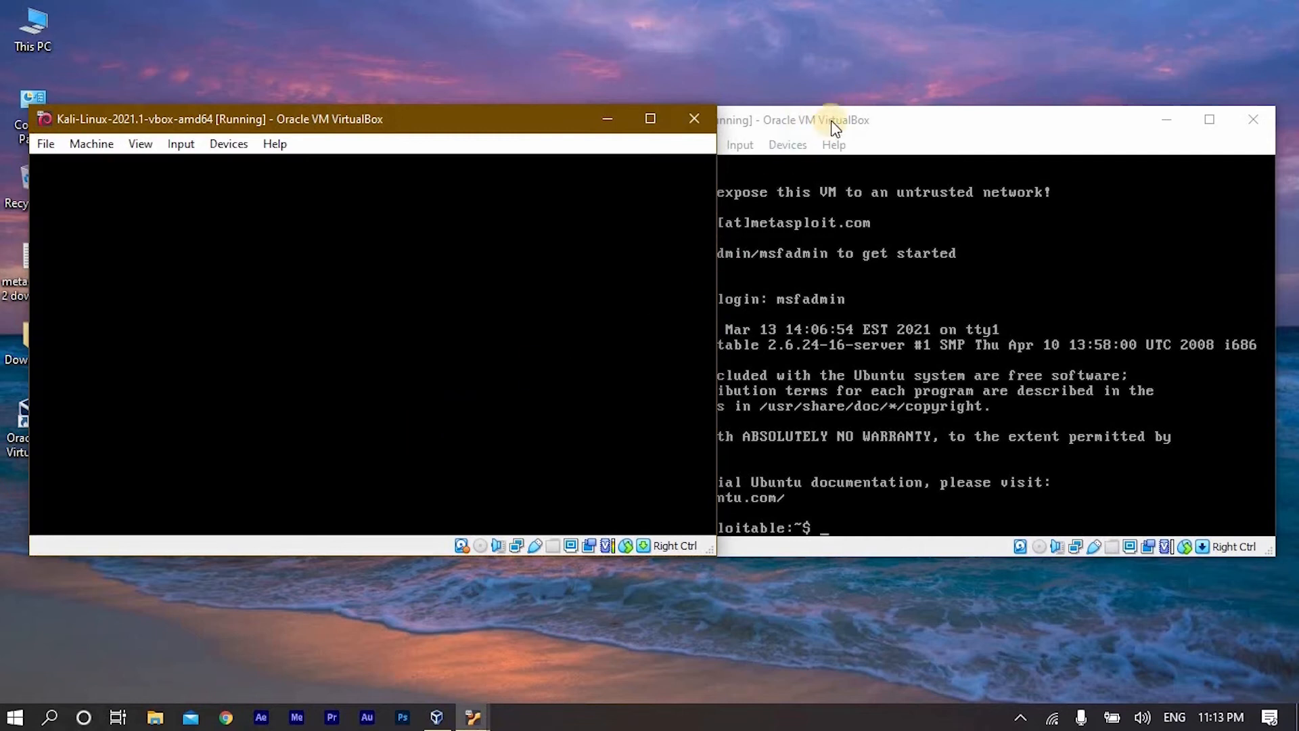
# - Run ifconfig in the metasploitable 2 console to look up the machine's IP address
pyautogui.click(818, 183)
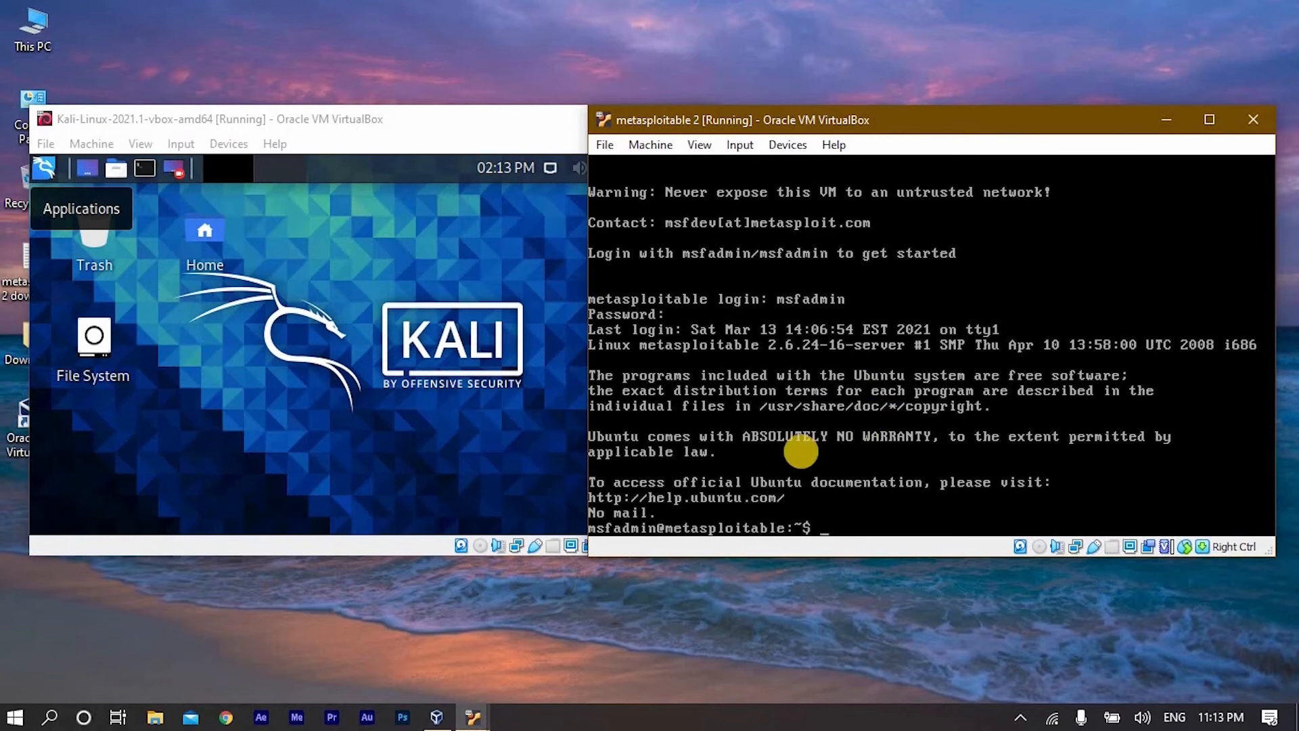
pyautogui.write('ifconfig')
pyautogui.press('Return')
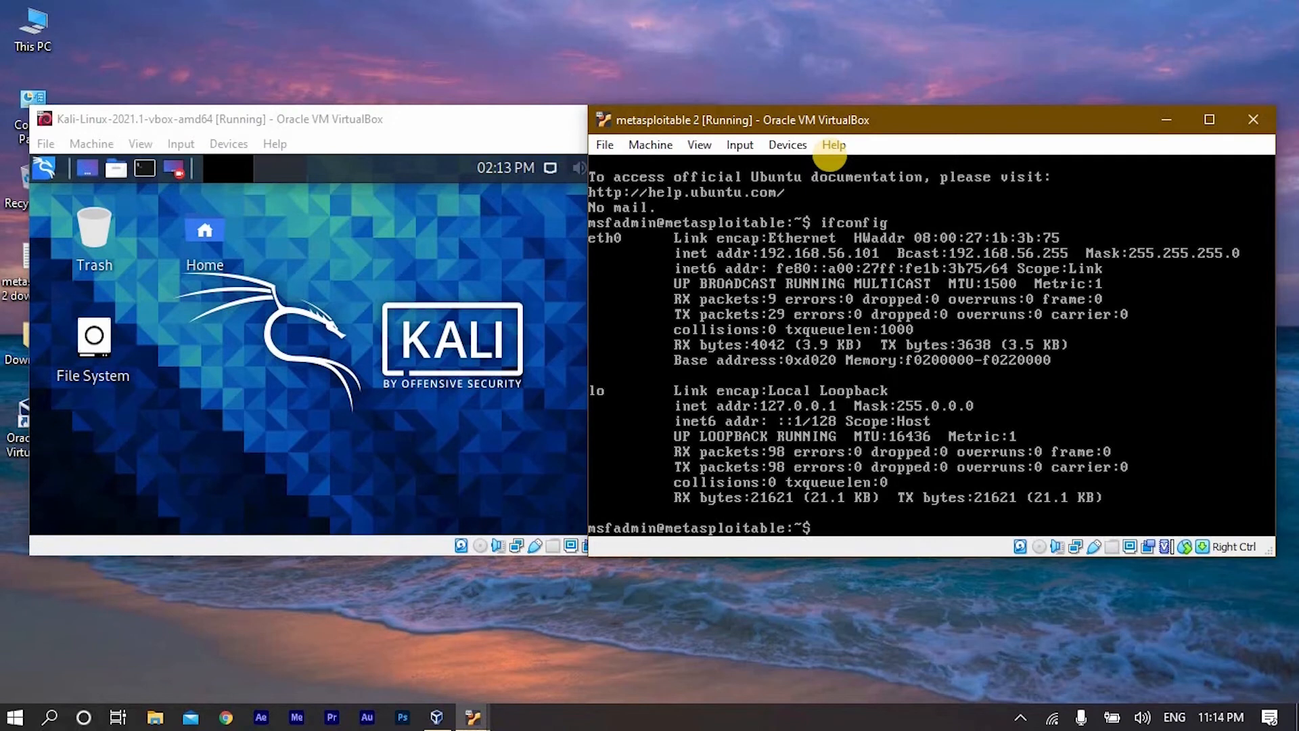
# - Open a terminal in Kali Linux and ping the metasploitable 2 machine at 192.168.56.101
pyautogui.click(290, 126)
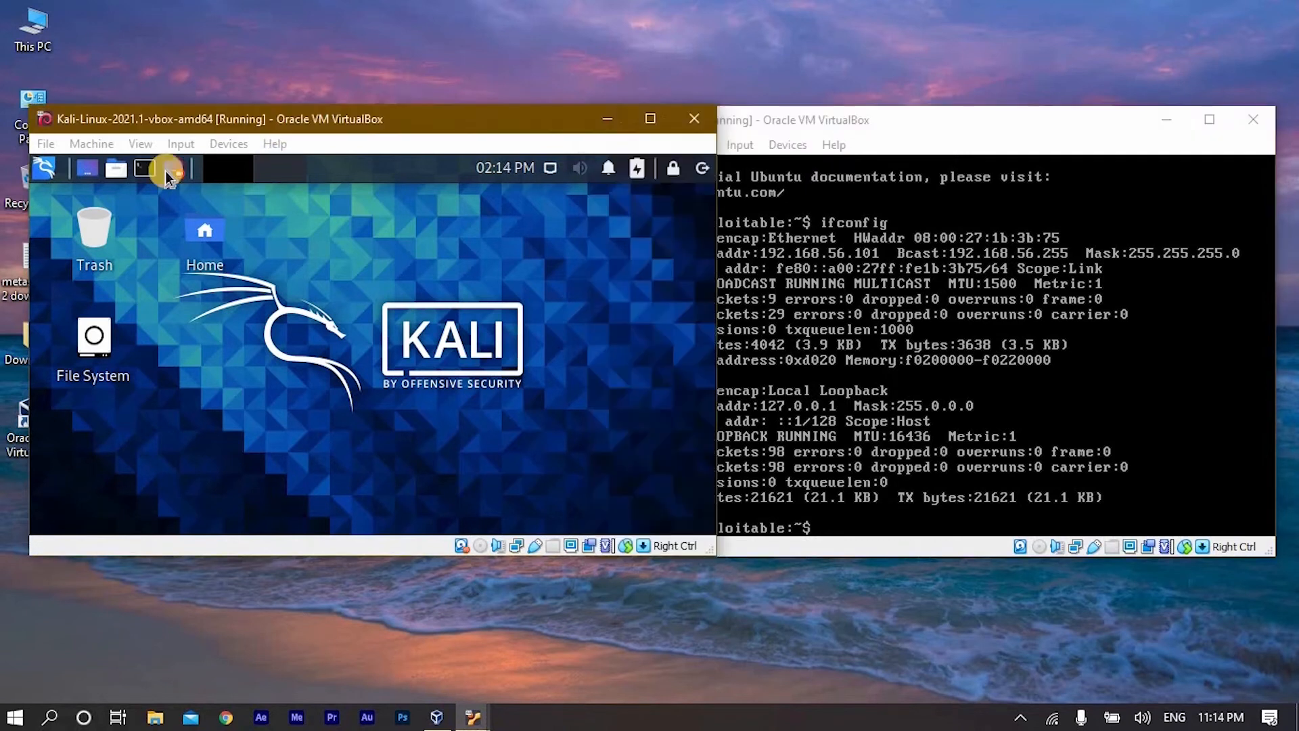
pyautogui.hotkey('ctrl', 'alt', 't')
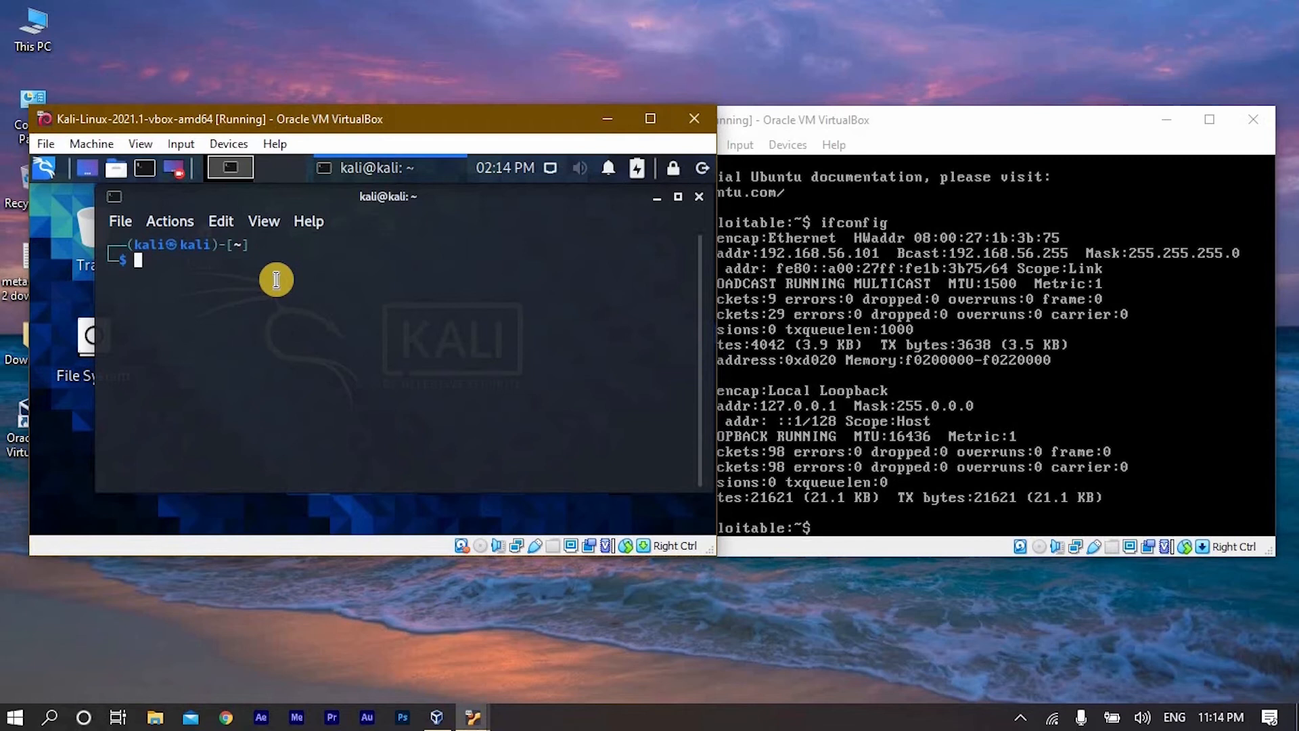
pyautogui.write('ping 192.168.')
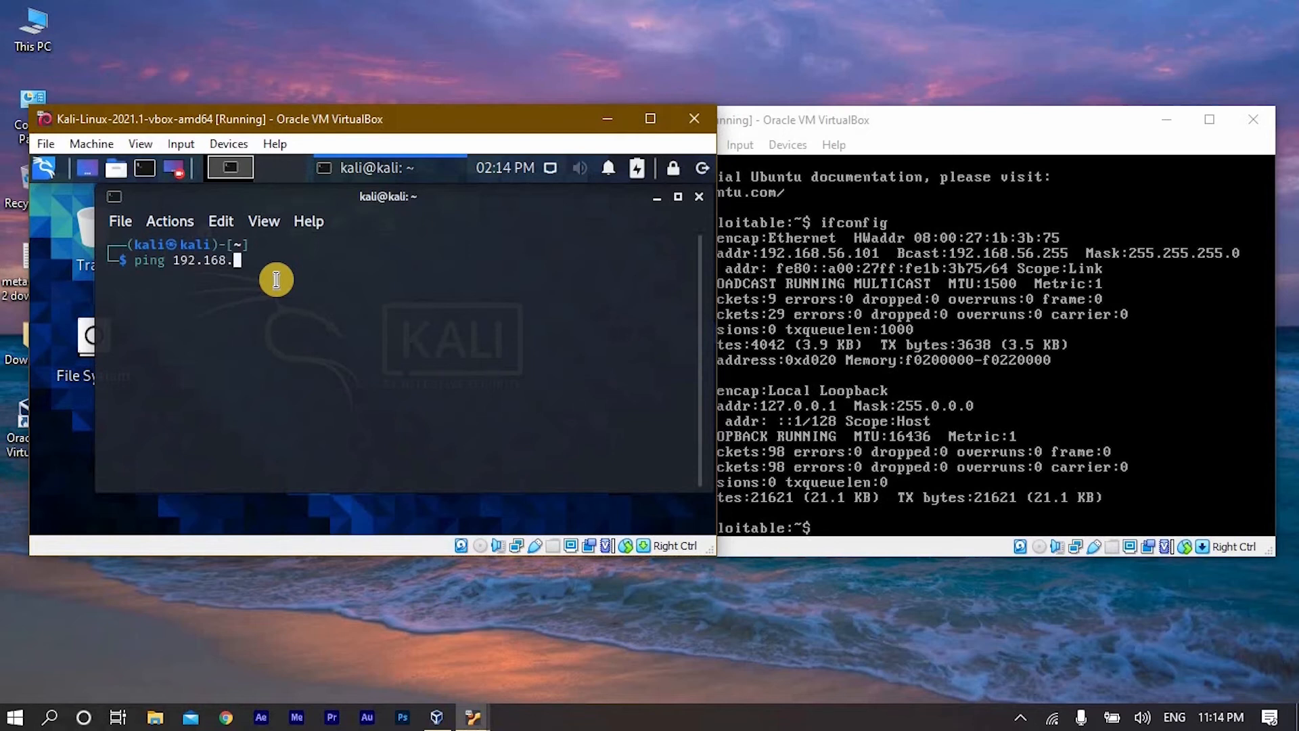
pyautogui.write('56.101')
pyautogui.press('Return')
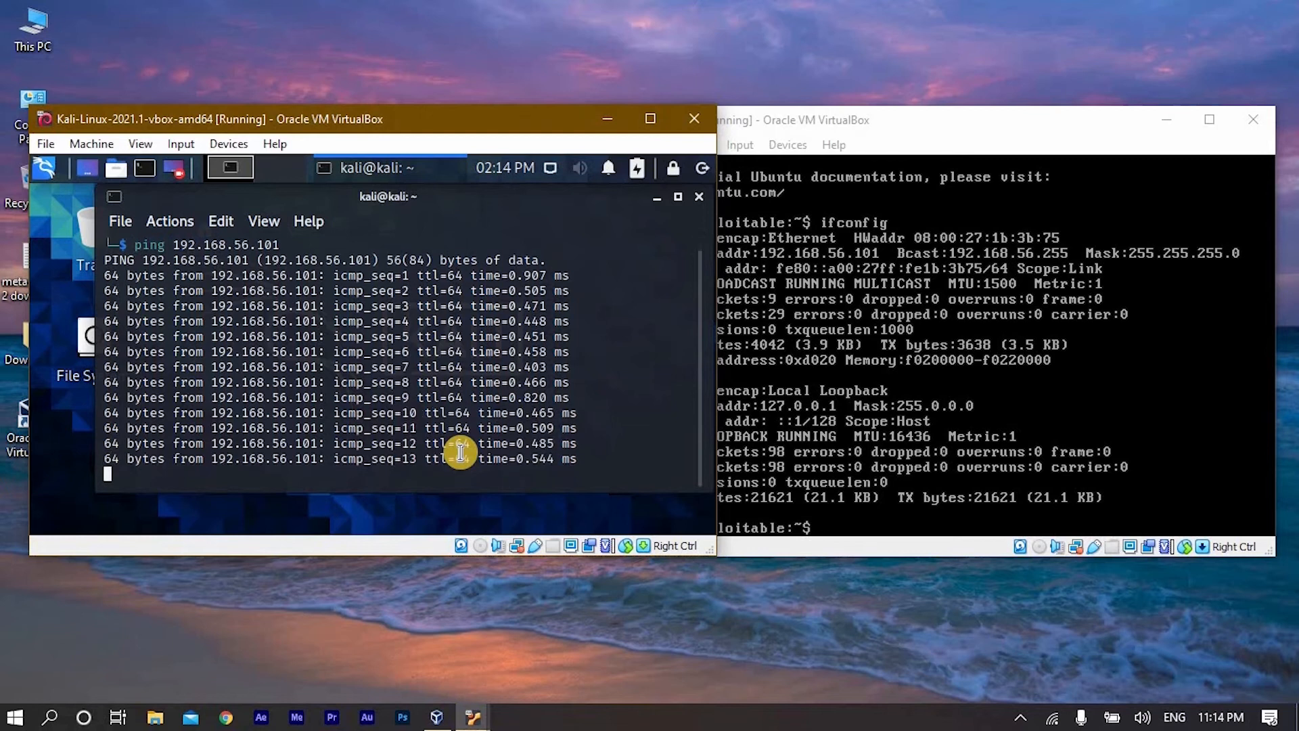
# - Suspend the running ping and clear the Kali terminal
pyautogui.hotkey('ctrl', 'z')
pyautogui.write('clear')
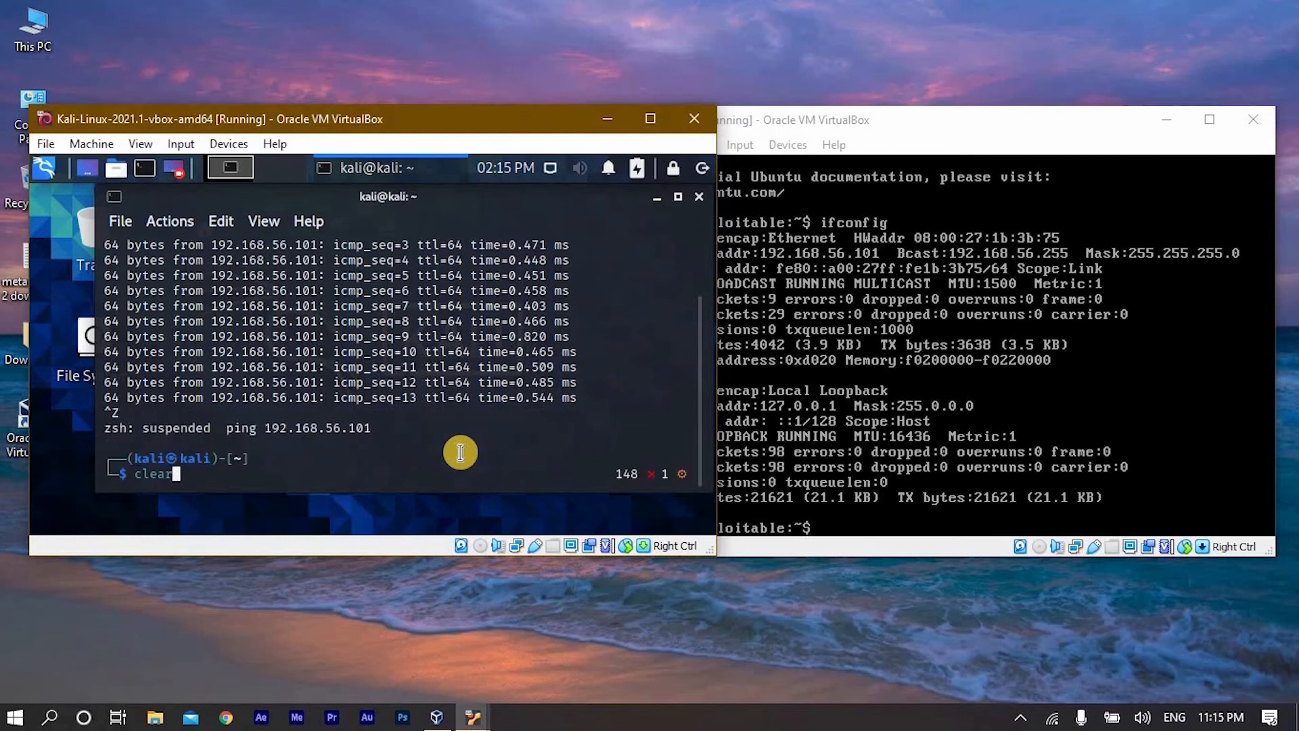
pyautogui.press('Return')
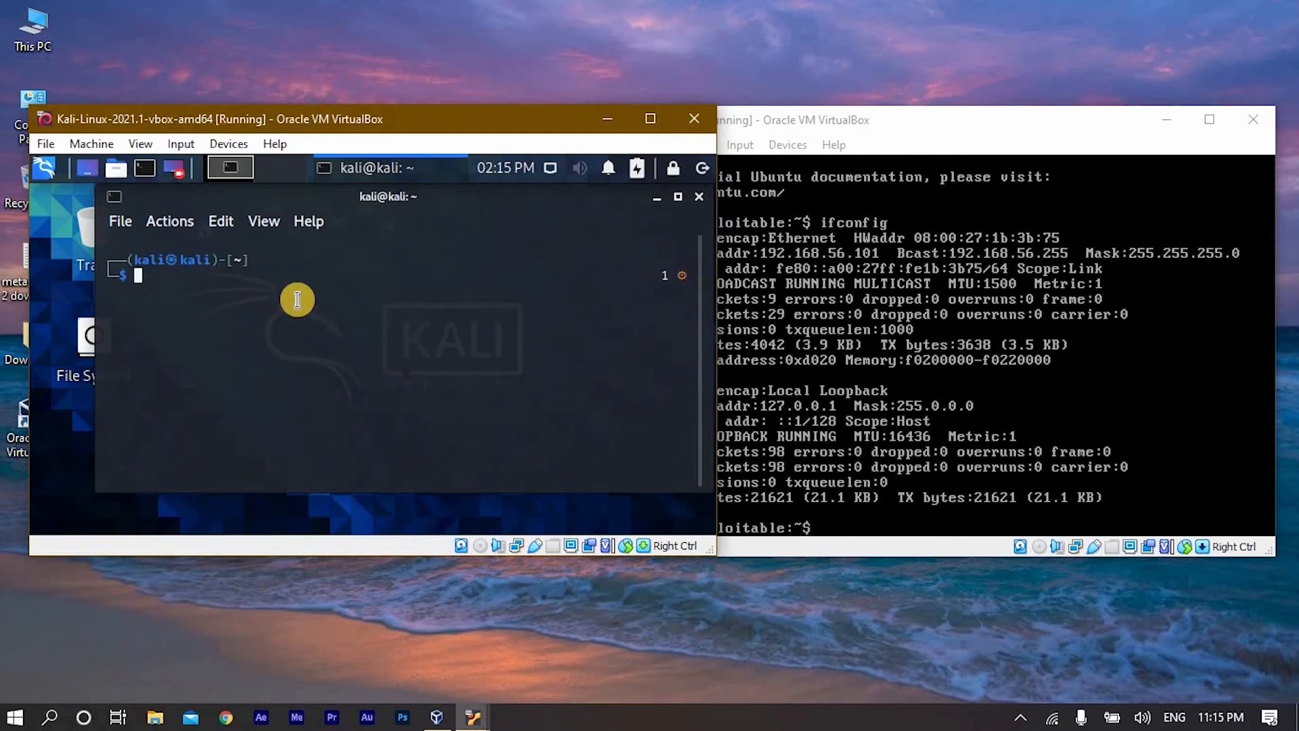
# - Scan the metasploitable 2 machine for open ports by running nmap 192.168.56.101 in the Kali terminal
pyautogui.write('nmap 192.168.56.')
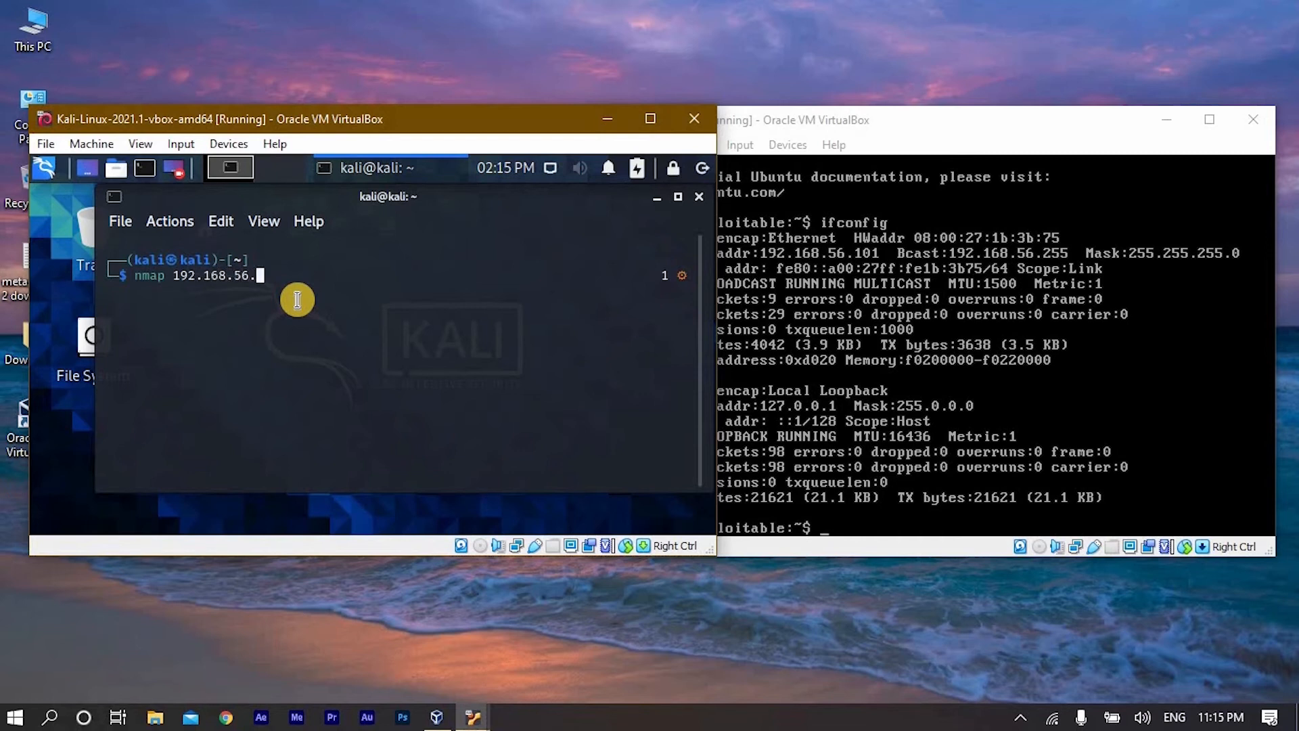
pyautogui.write('101')
pyautogui.press('Return')
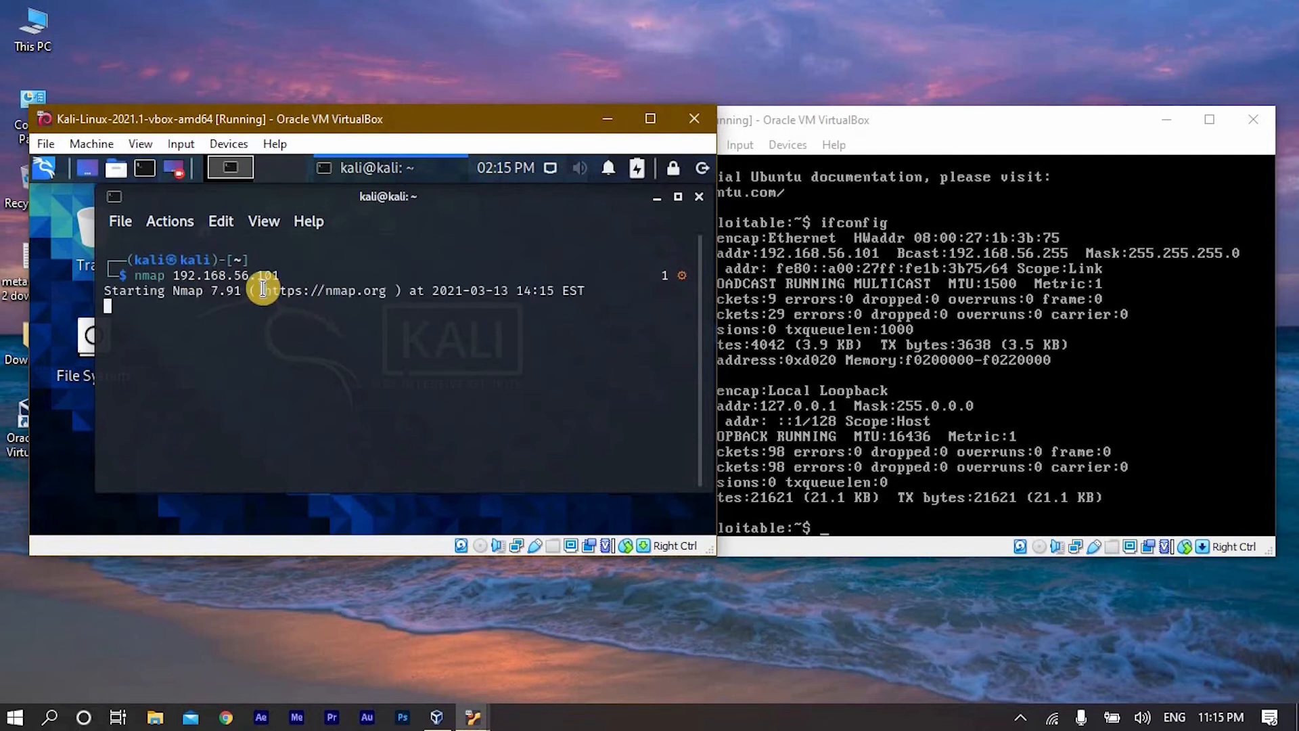
# - Maximize the Kali Linux virtual machine window and examine the ports and services listed in the Nmap scan report, starting with ftp
pyautogui.moveTo(349, 115); pyautogui.dragTo(341, 108)
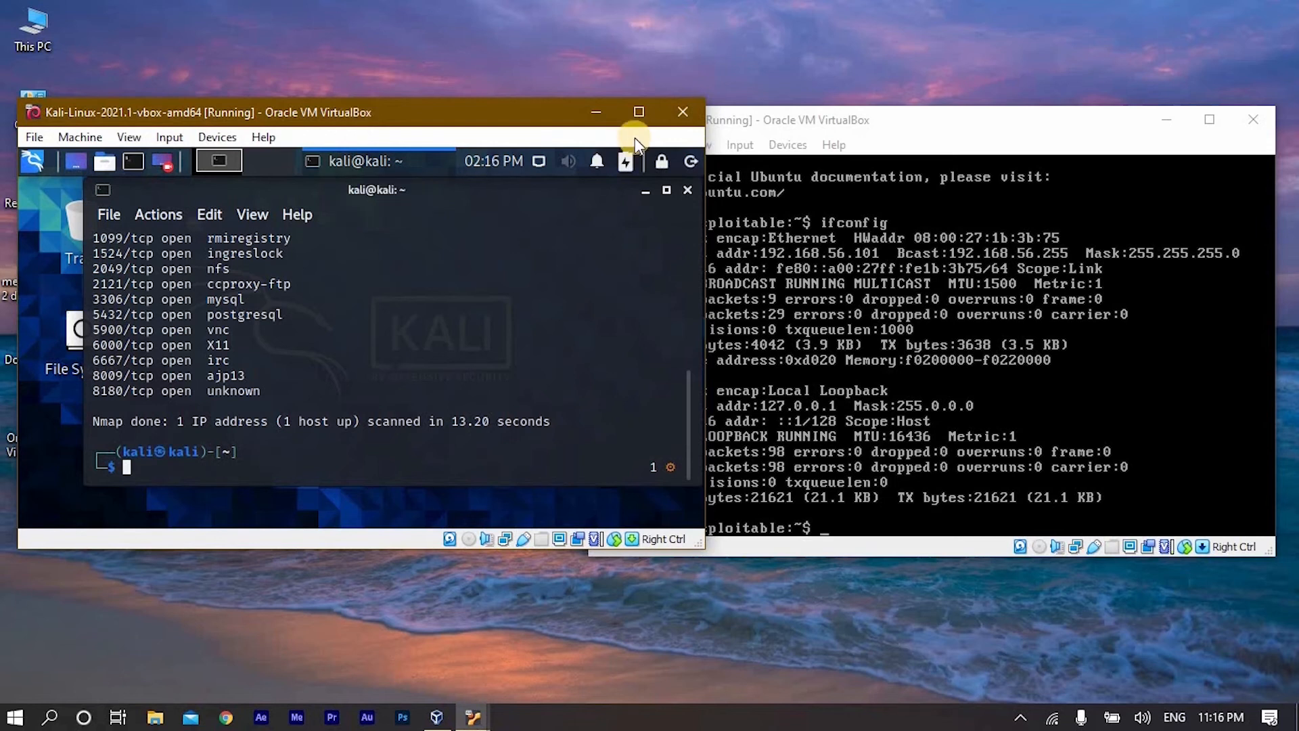
pyautogui.click(639, 112)
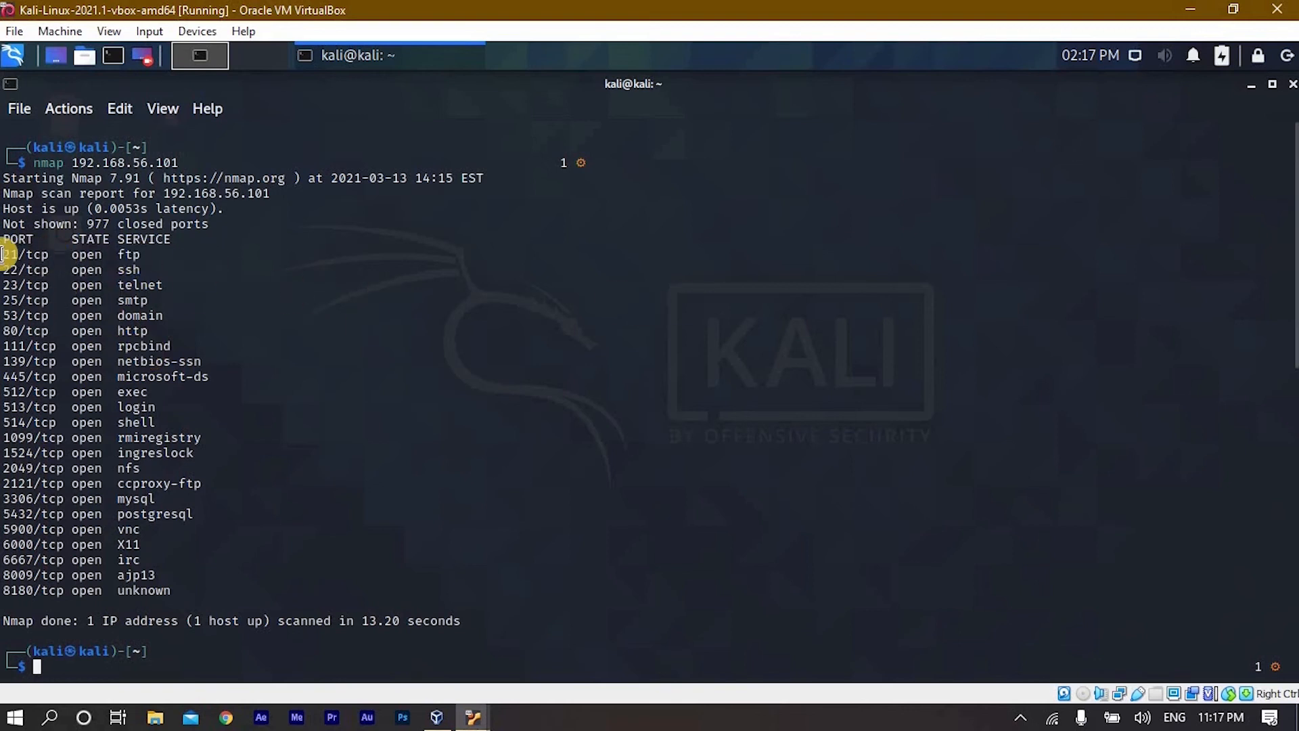
pyautogui.moveTo(4, 255); pyautogui.dragTo(24, 255)
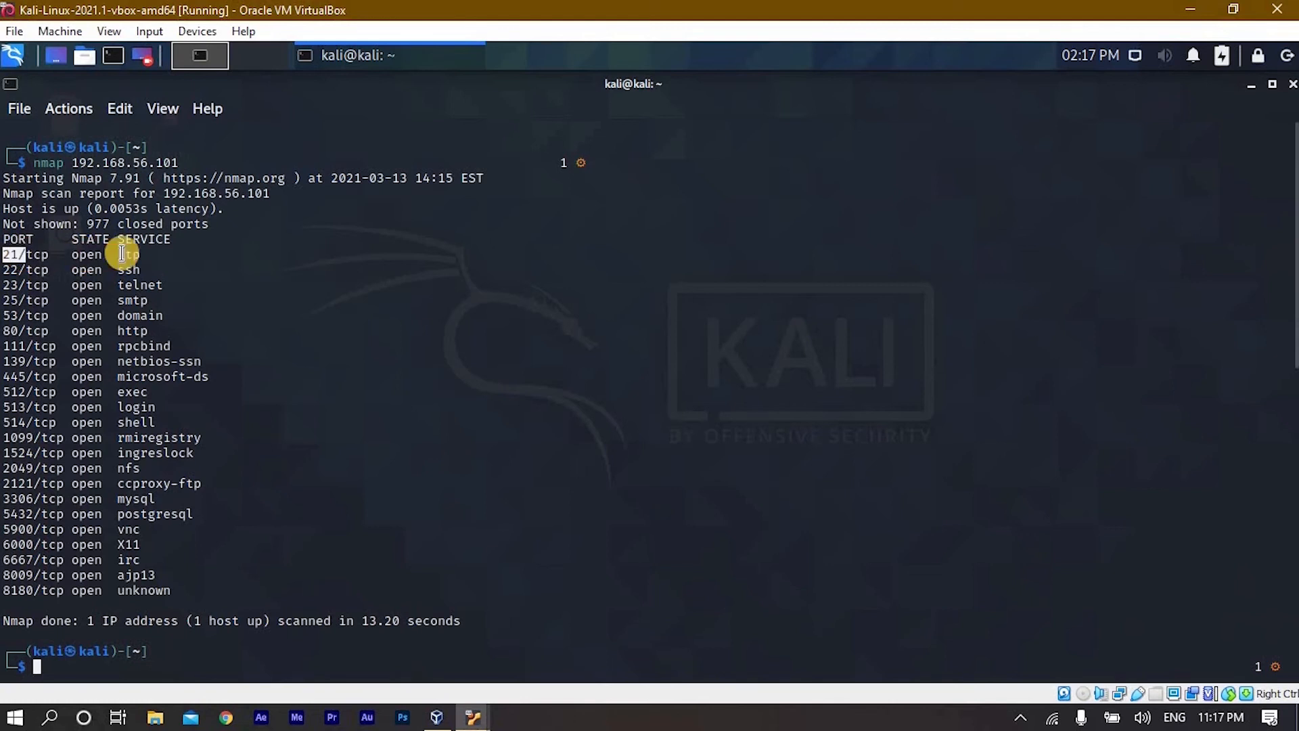
pyautogui.moveTo(120, 256); pyautogui.dragTo(150, 255)
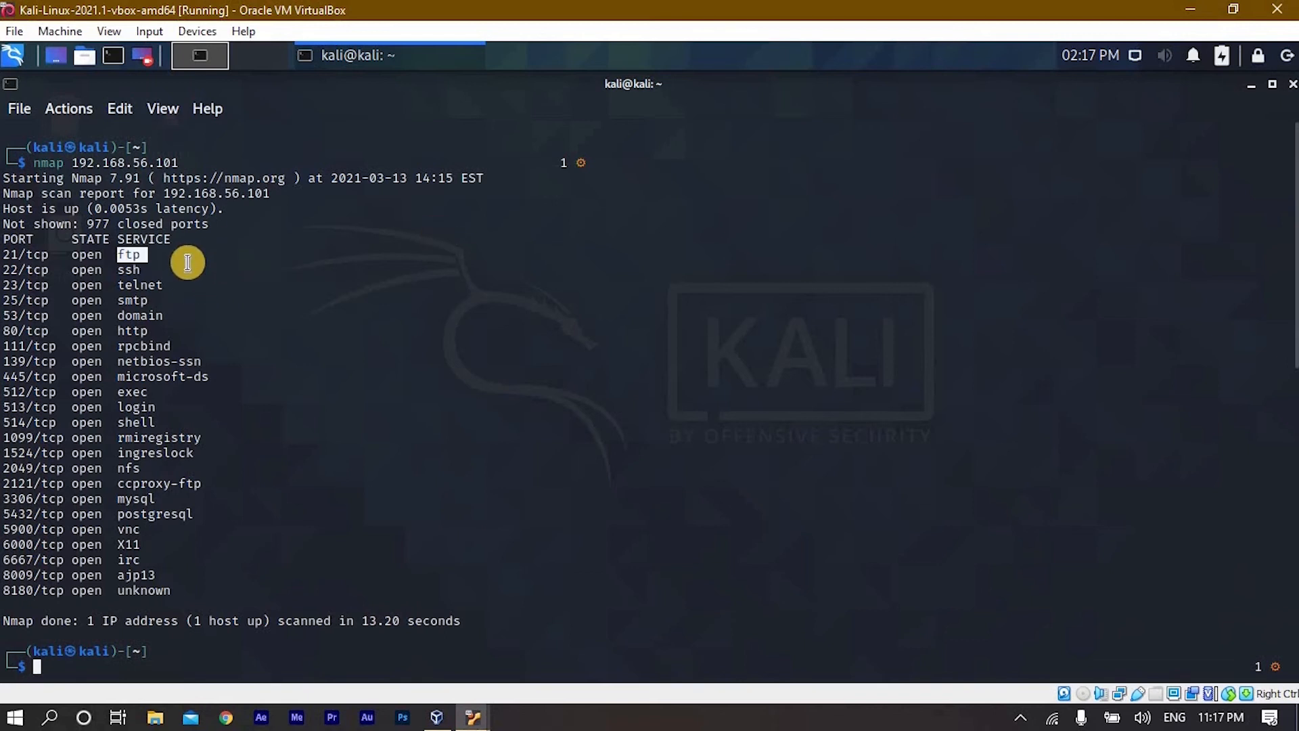
pyautogui.click(197, 591)
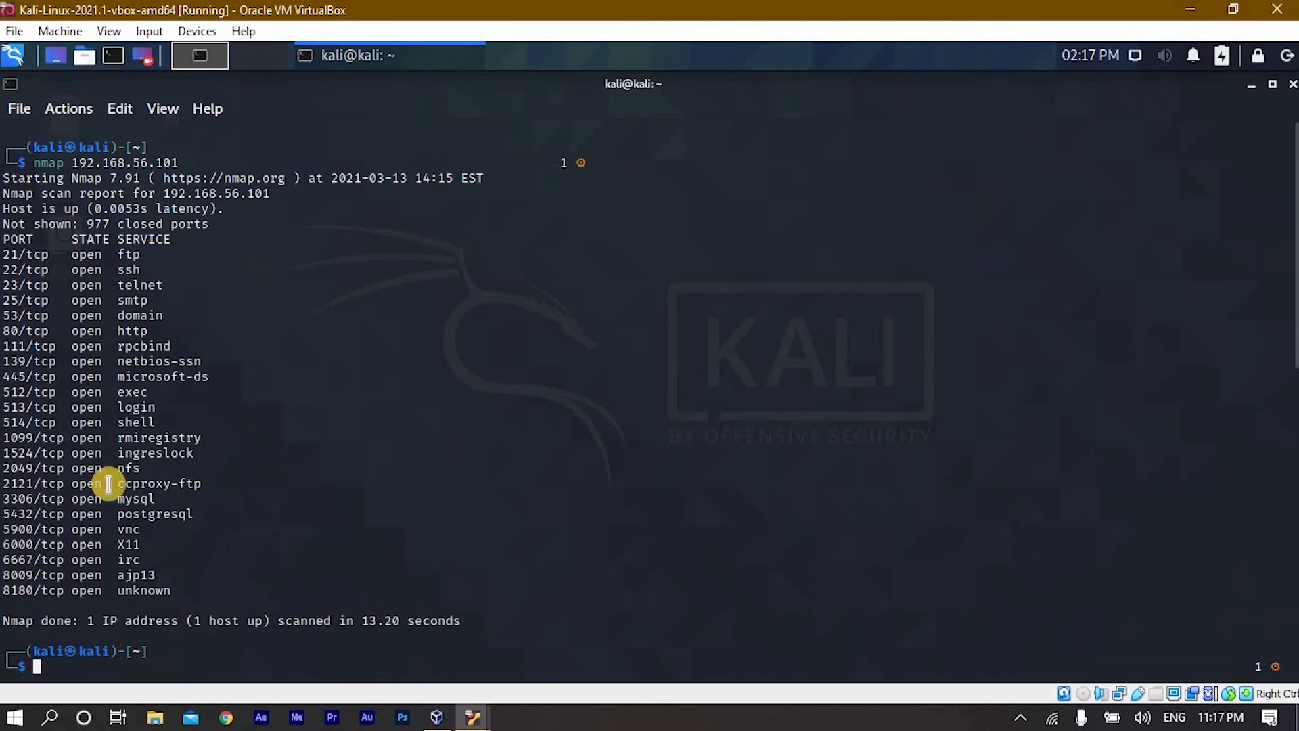
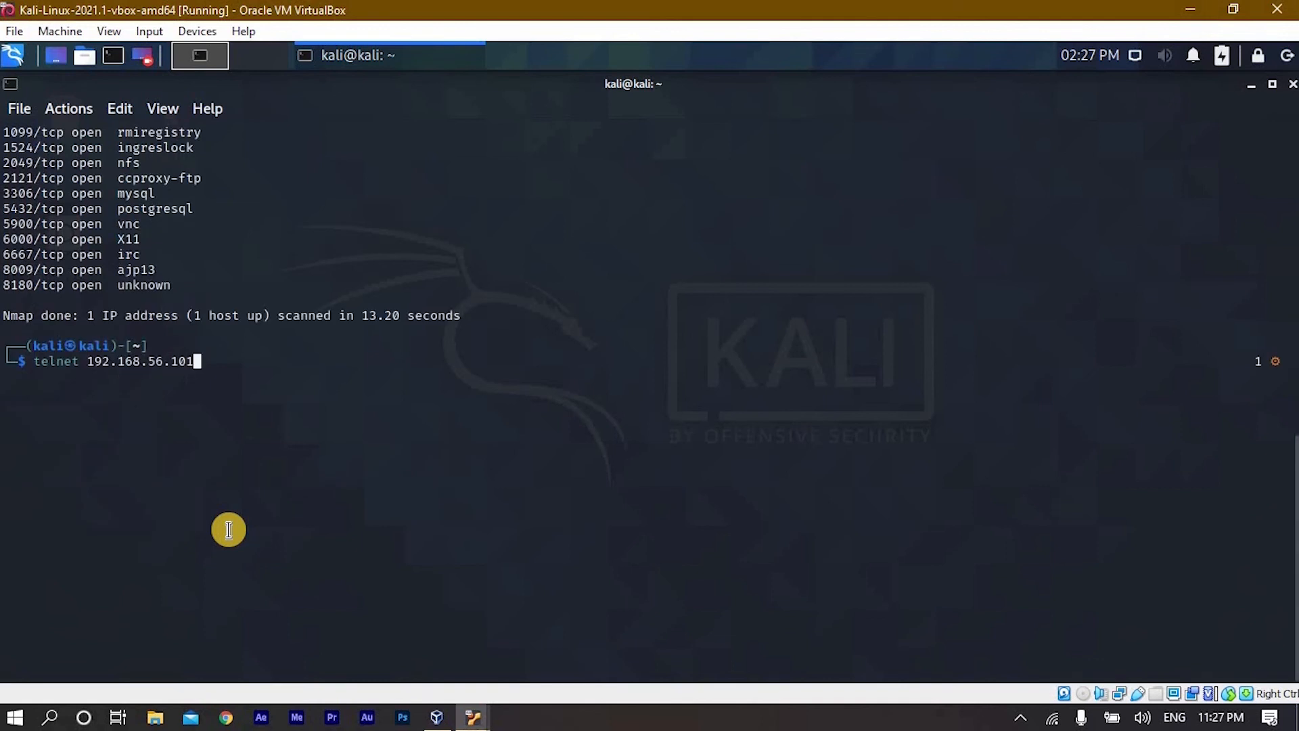
# - Open a telnet connection to the metasploitable 2 machine by running telnet 192.168.56.101 in the Kali terminal
pyautogui.press('Return')
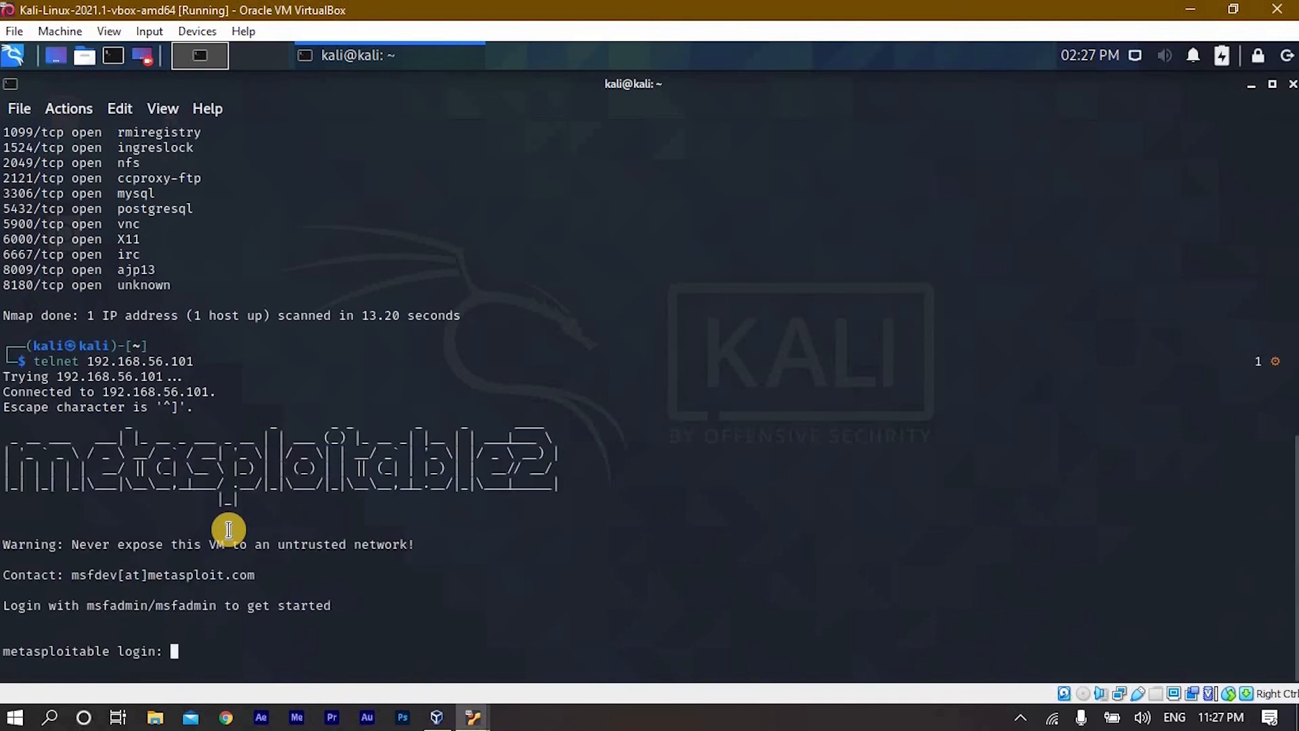
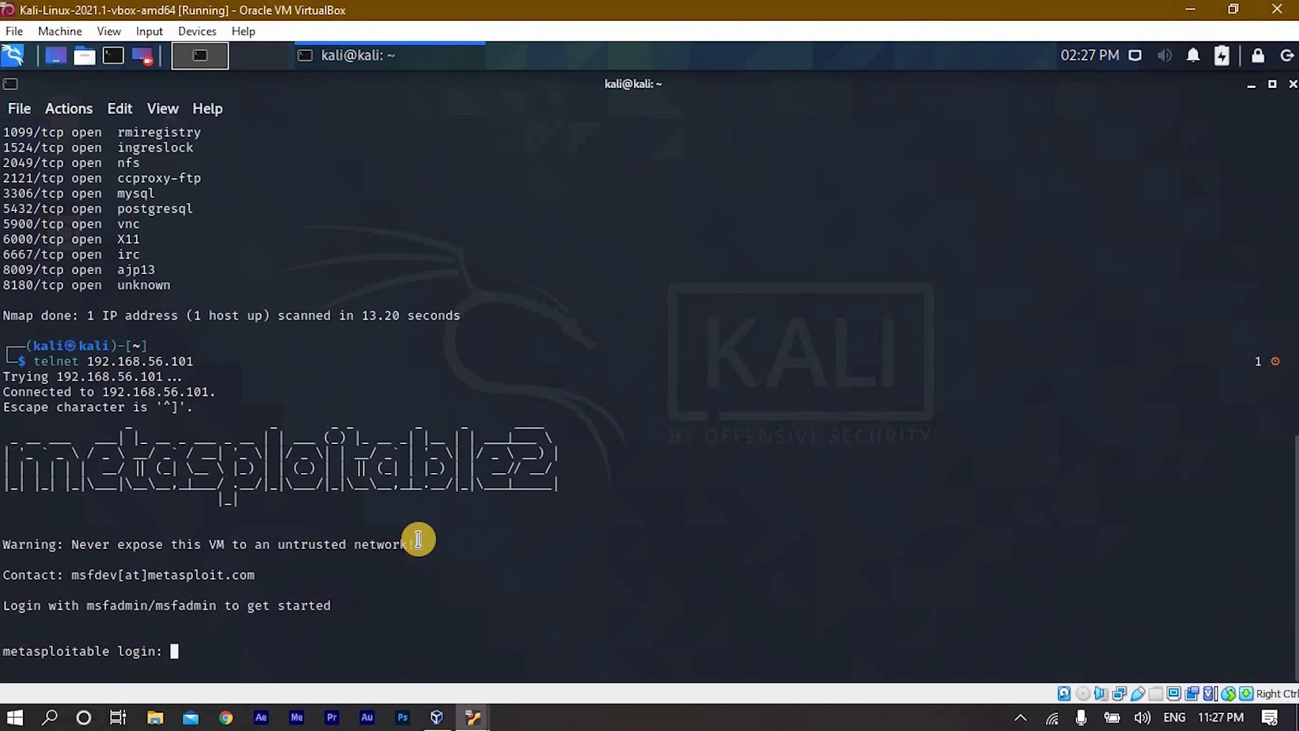
# - Log in to the metasploitable telnet session with the default account's login name and password
pyautogui.write('msfadmin')
pyautogui.press('Return')
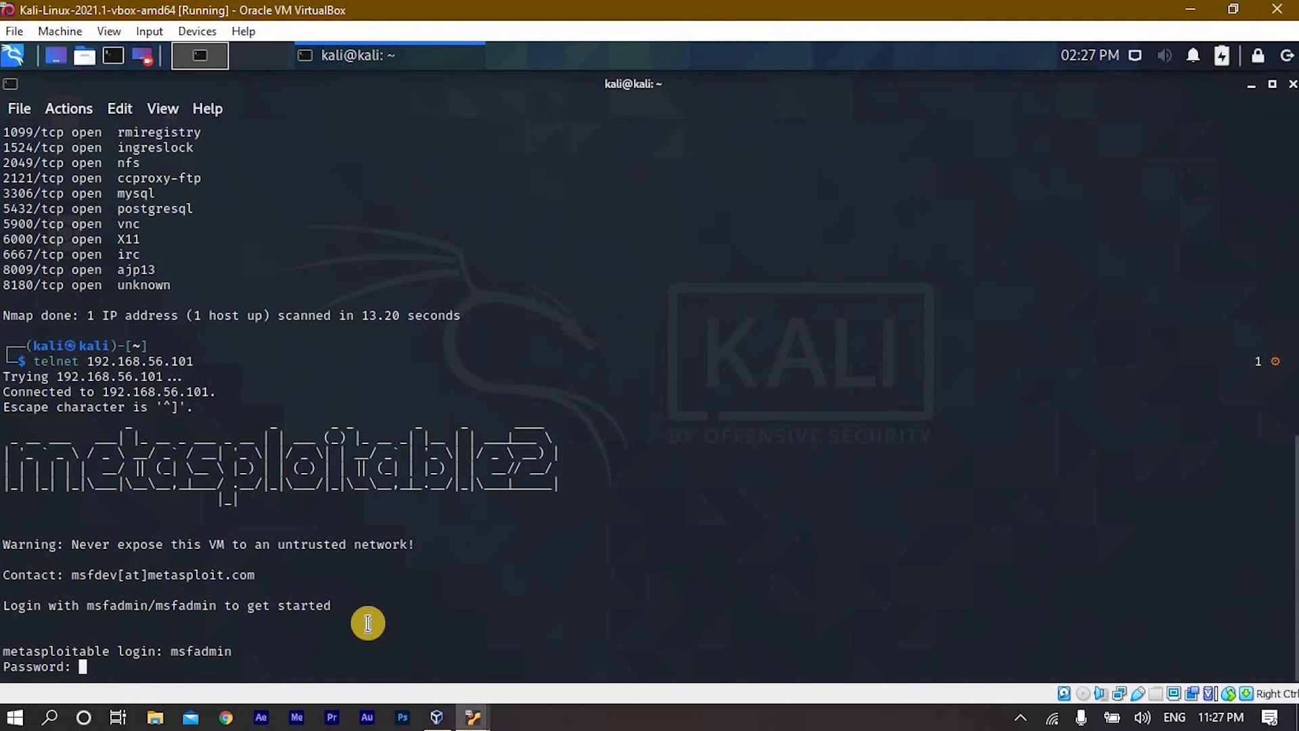
pyautogui.press('Return')
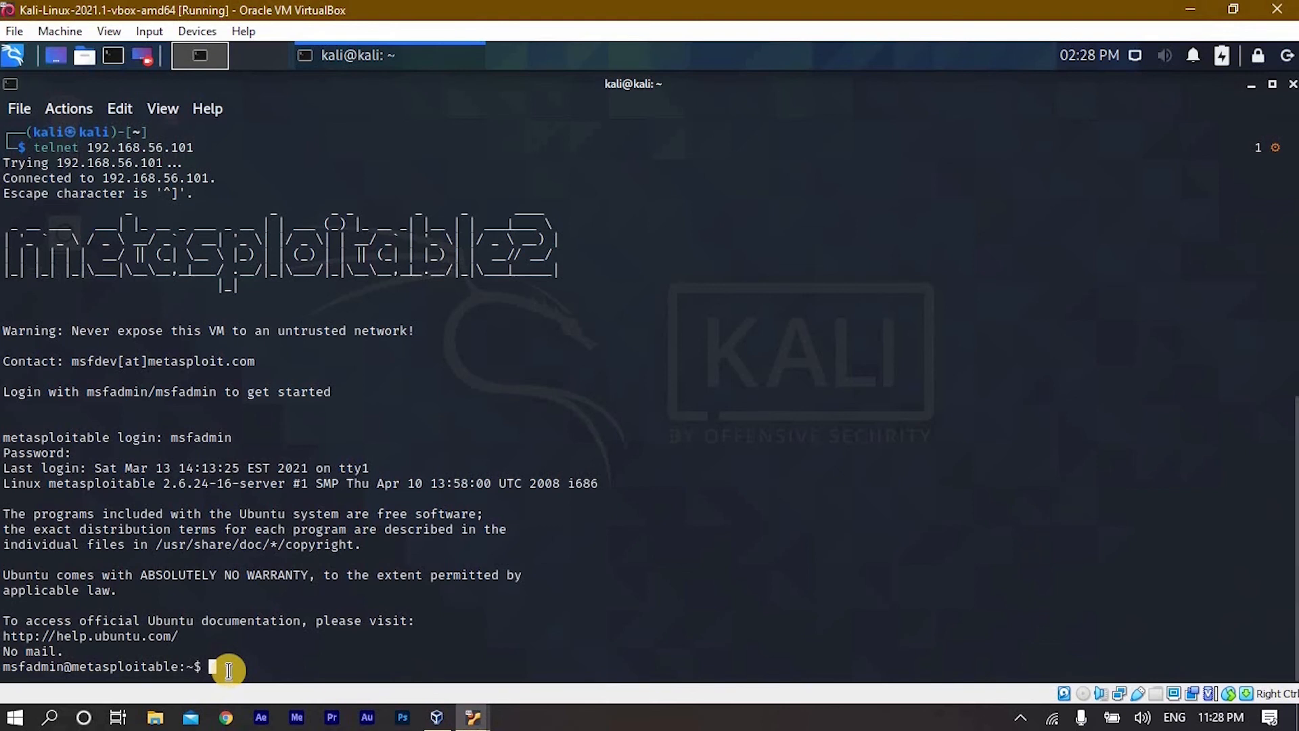
# - Try to open a root shell on metasploitable by running sudo su- and entering the account password
pyautogui.write('sudo su-')
pyautogui.press('Return')
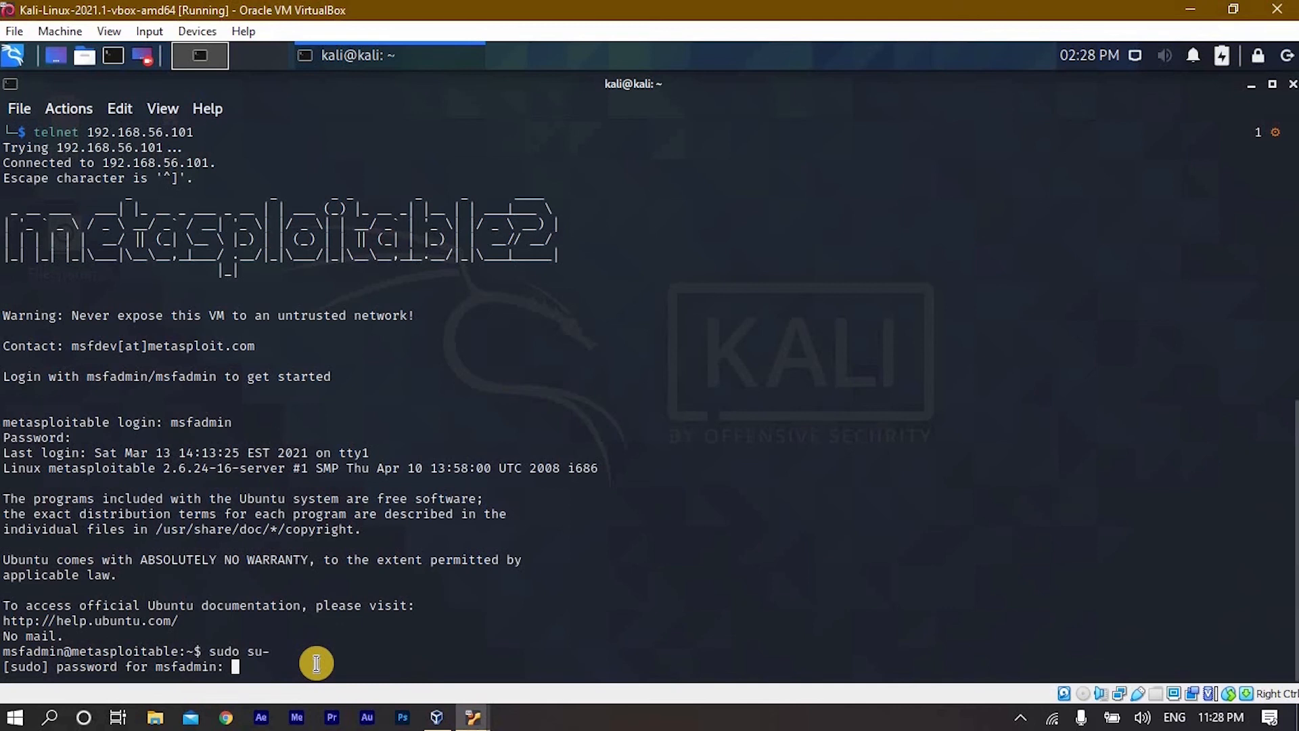
pyautogui.press('Return')
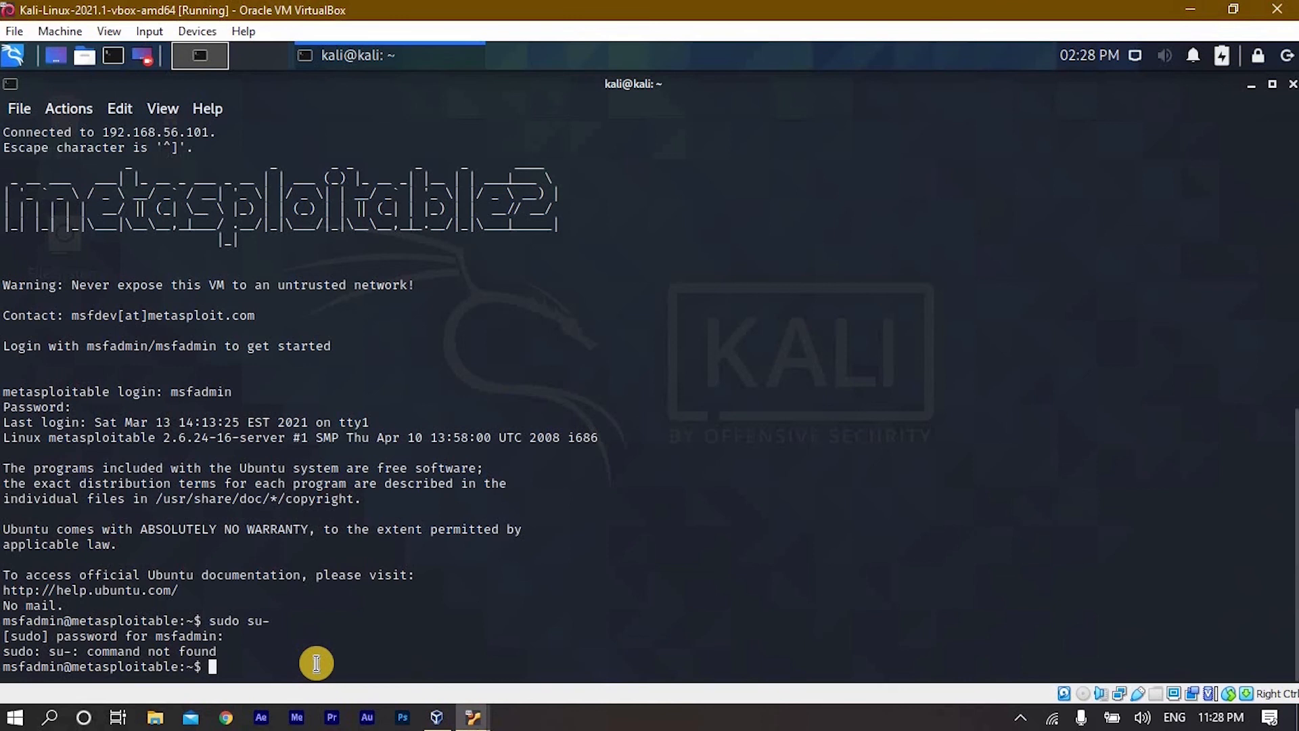
# - Correct the previous command to sudo su - and run it to switch to the root user
pyautogui.press('Up')
pyautogui.press('Left')
pyautogui.press('Right')
pyautogui.press('Return')
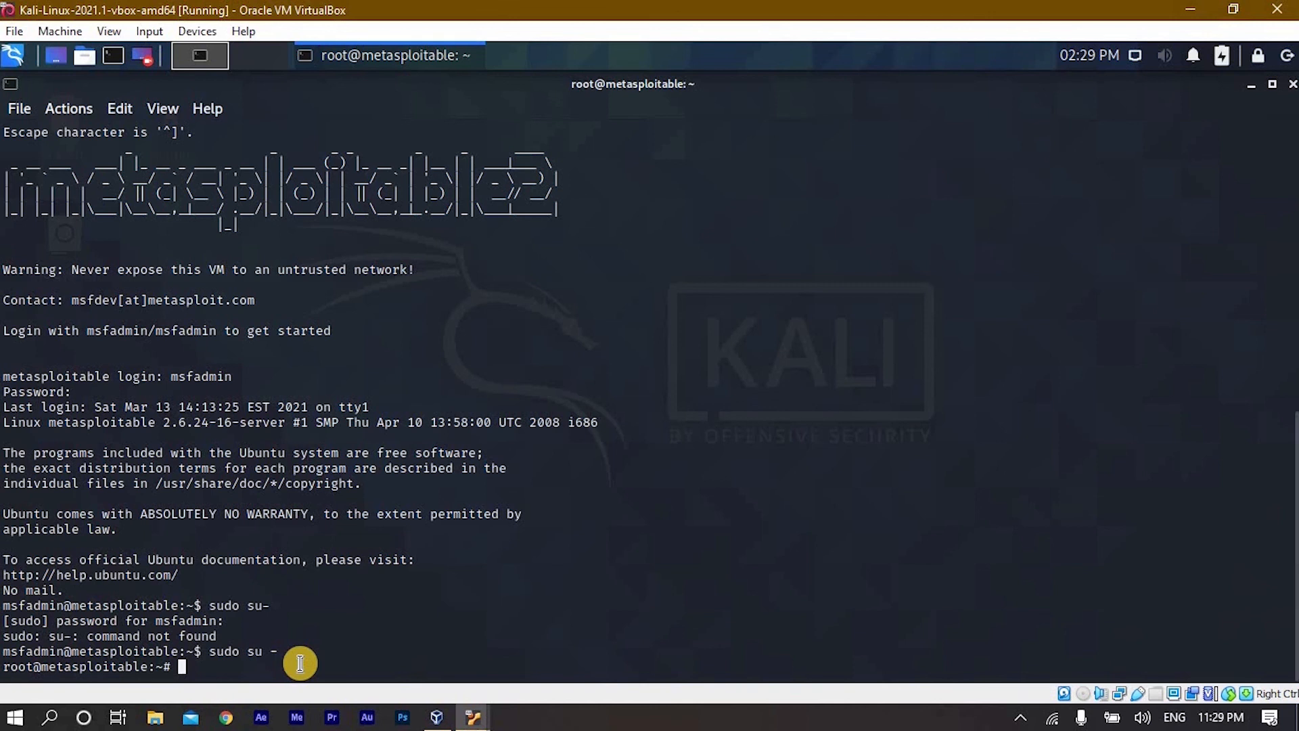
# - Change into root's Desktop directory, listing the contents of both the home folder and Desktop
pyautogui.write('ls')
pyautogui.press('Return')
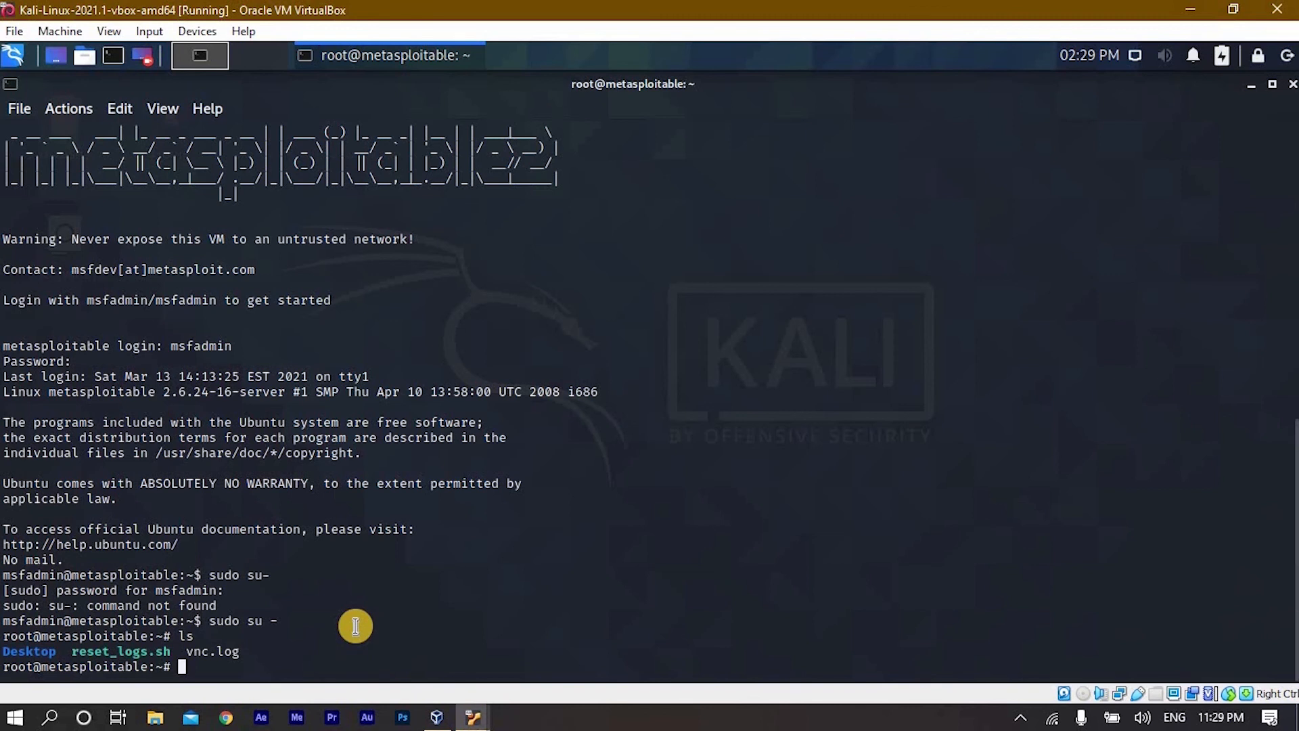
pyautogui.write('cd Desktop')
pyautogui.press('Return')
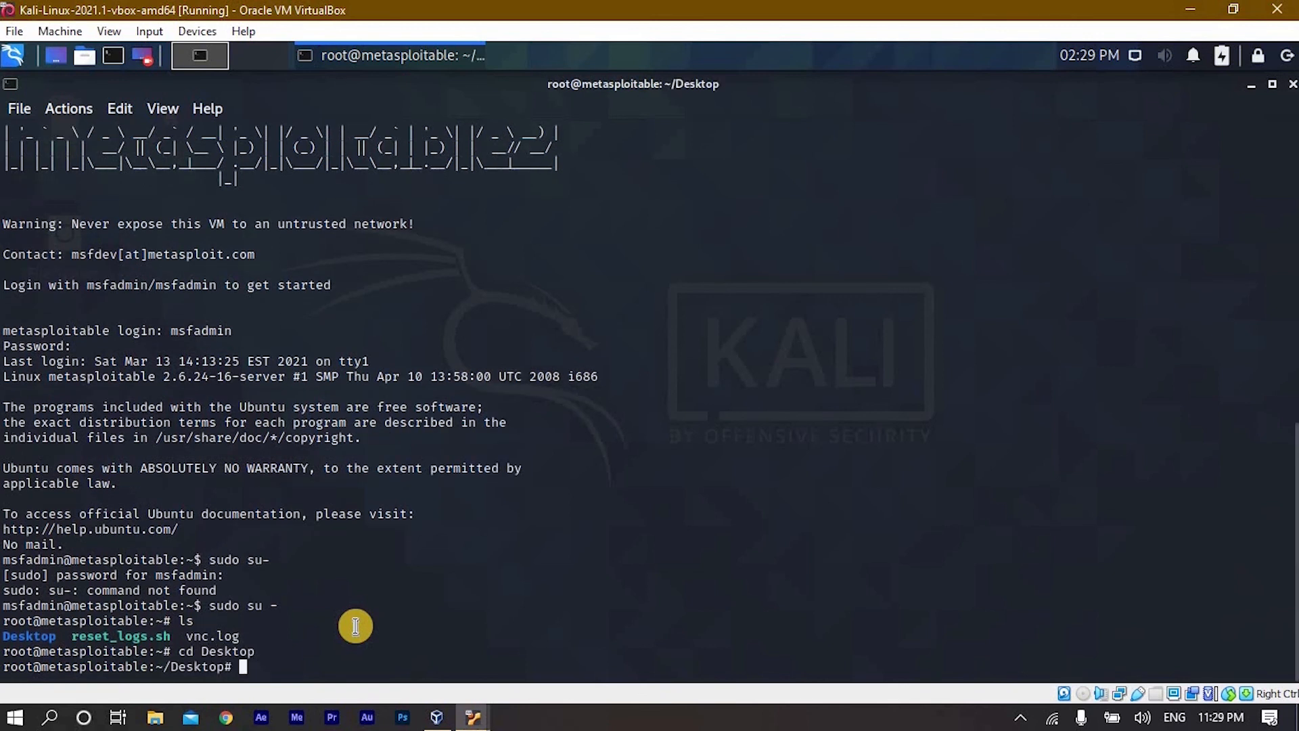
pyautogui.write('ls')
pyautogui.press('Return')
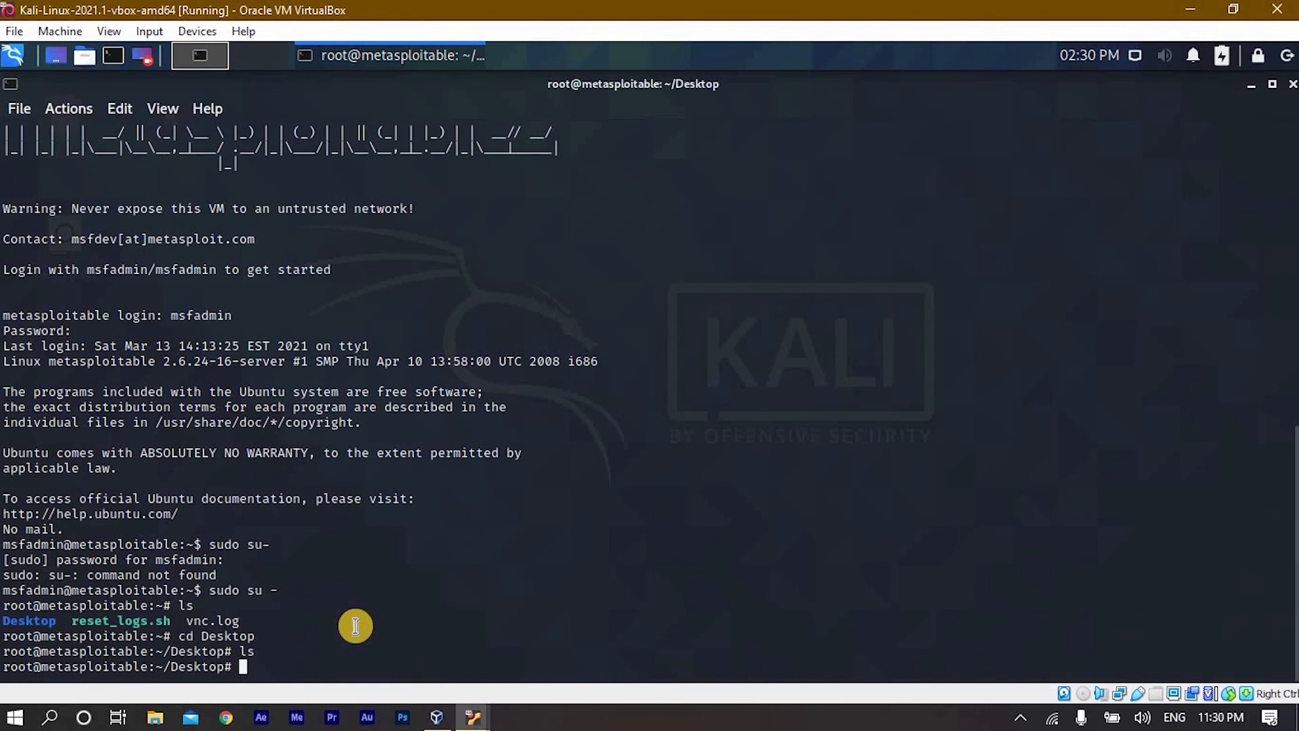
# - Create an empty file named hello_world.py in the Desktop directory with touch and list the directory
pyautogui.write('touch hello_w')
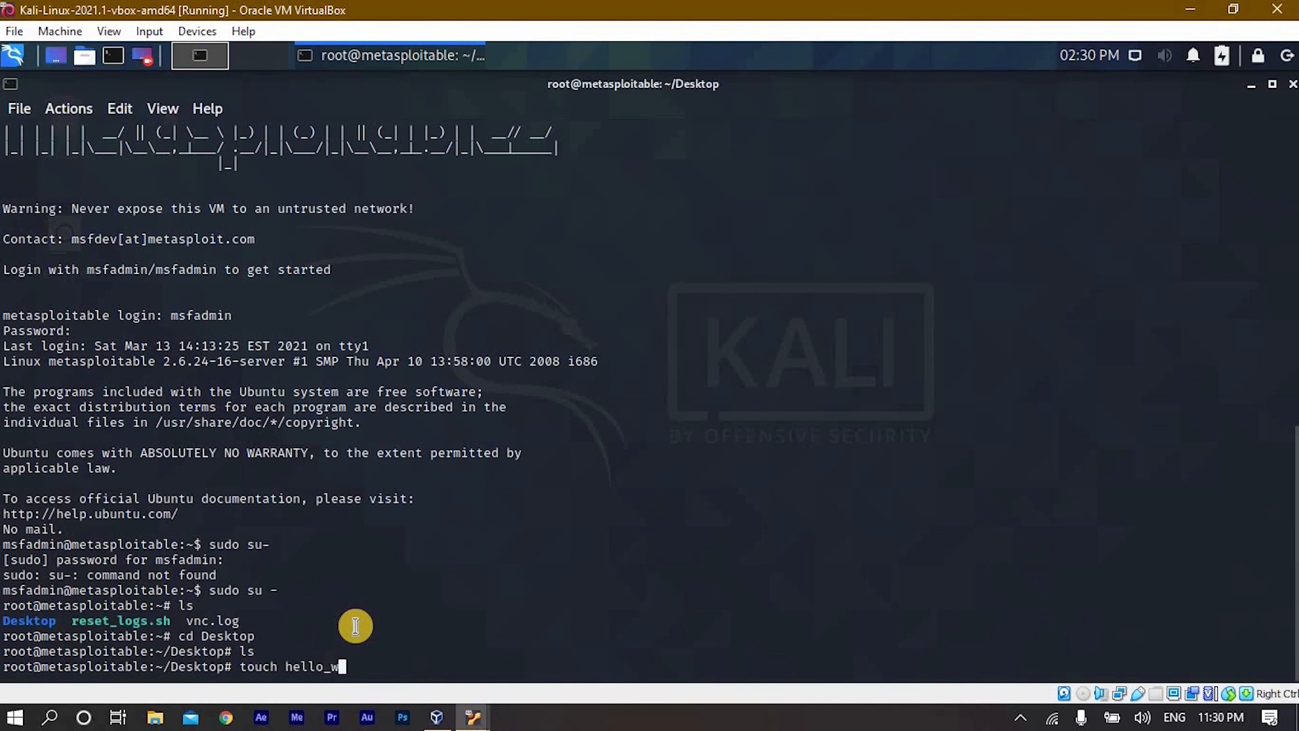
pyautogui.write('orl.p')
pyautogui.press('BackSpace')
pyautogui.press('BackSpace')
pyautogui.write('d.py')
pyautogui.press('Return')
pyautogui.write('ls')
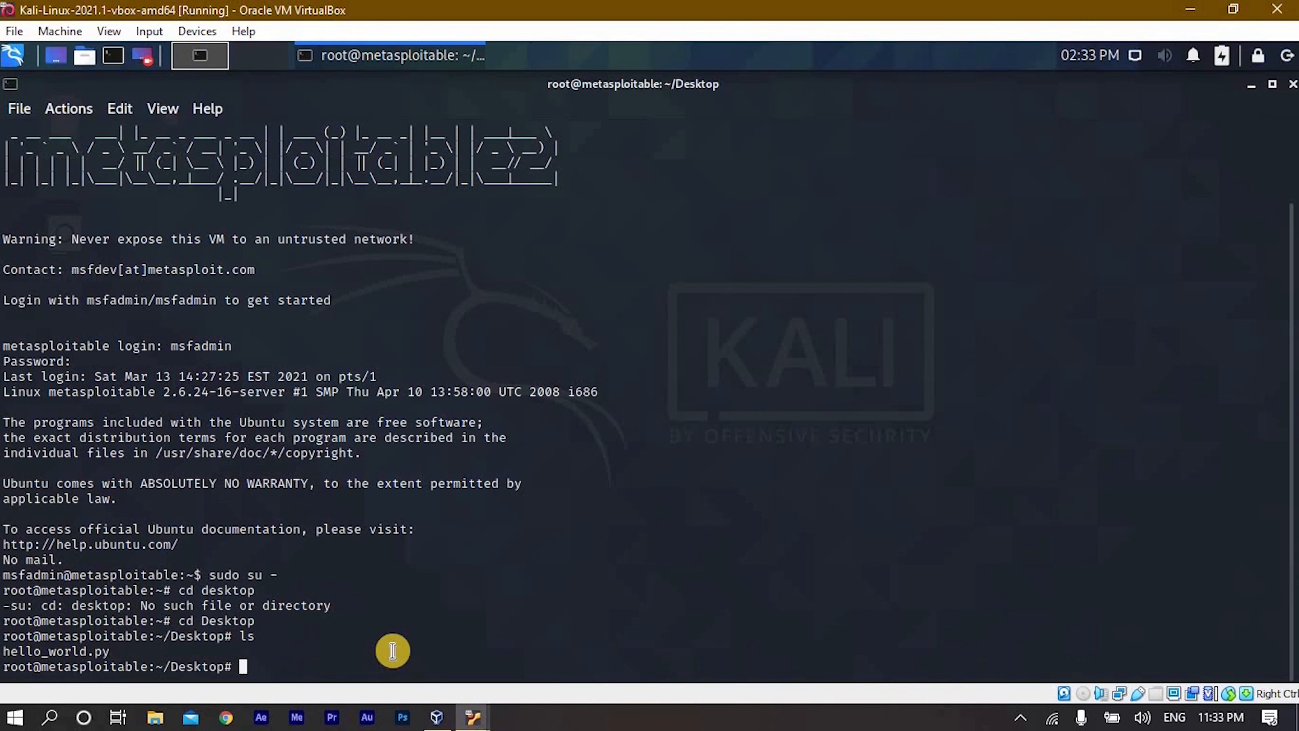
# - Exit the root shell and run ifconfig to check the inet address of eth0
pyautogui.write('exit')
pyautogui.press('Return')
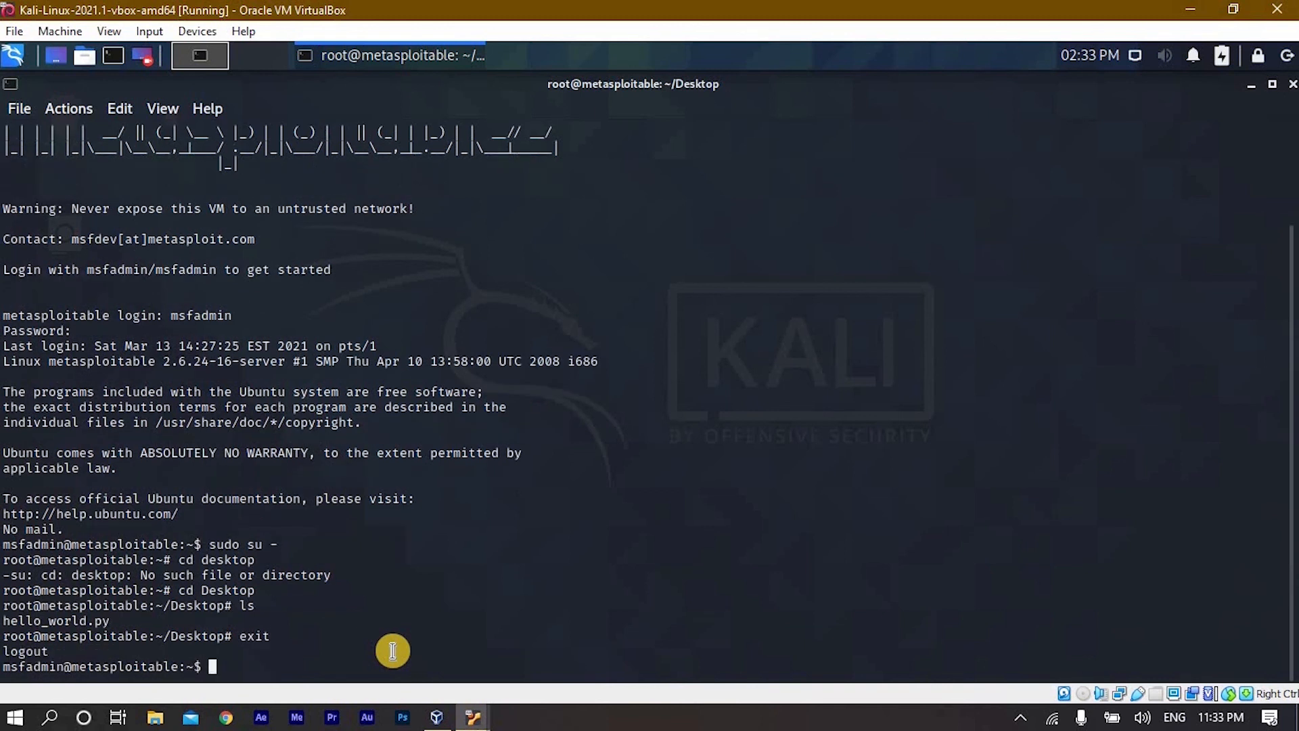
pyautogui.write('ifconfig')
pyautogui.press('Return')
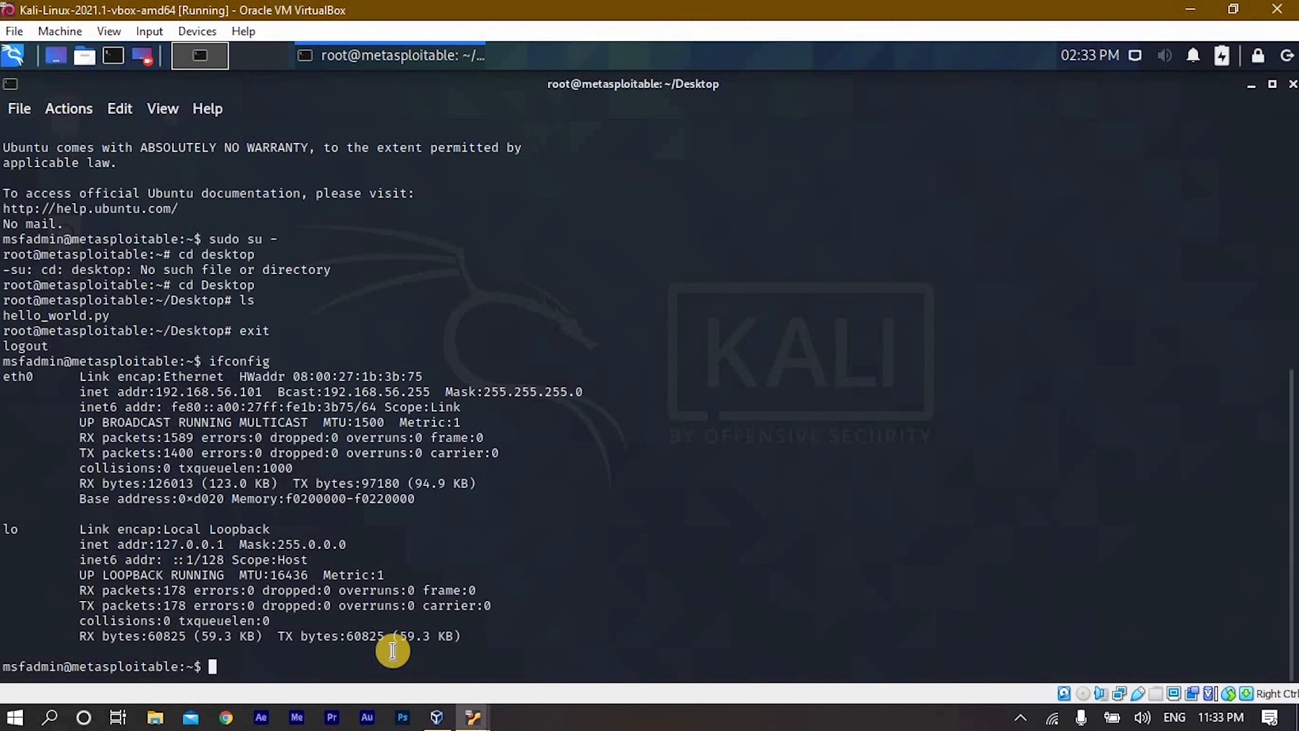
pyautogui.moveTo(155, 392); pyautogui.dragTo(263, 392)
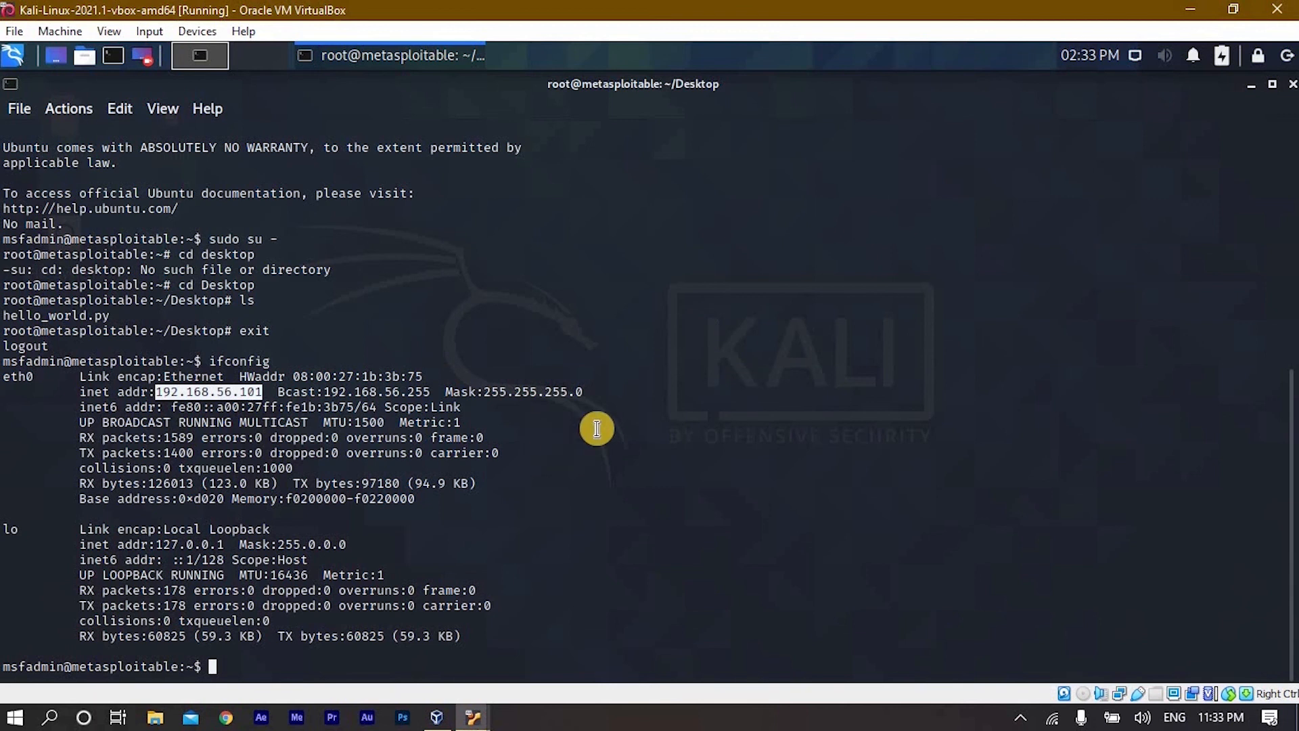
pyautogui.click(332, 639)
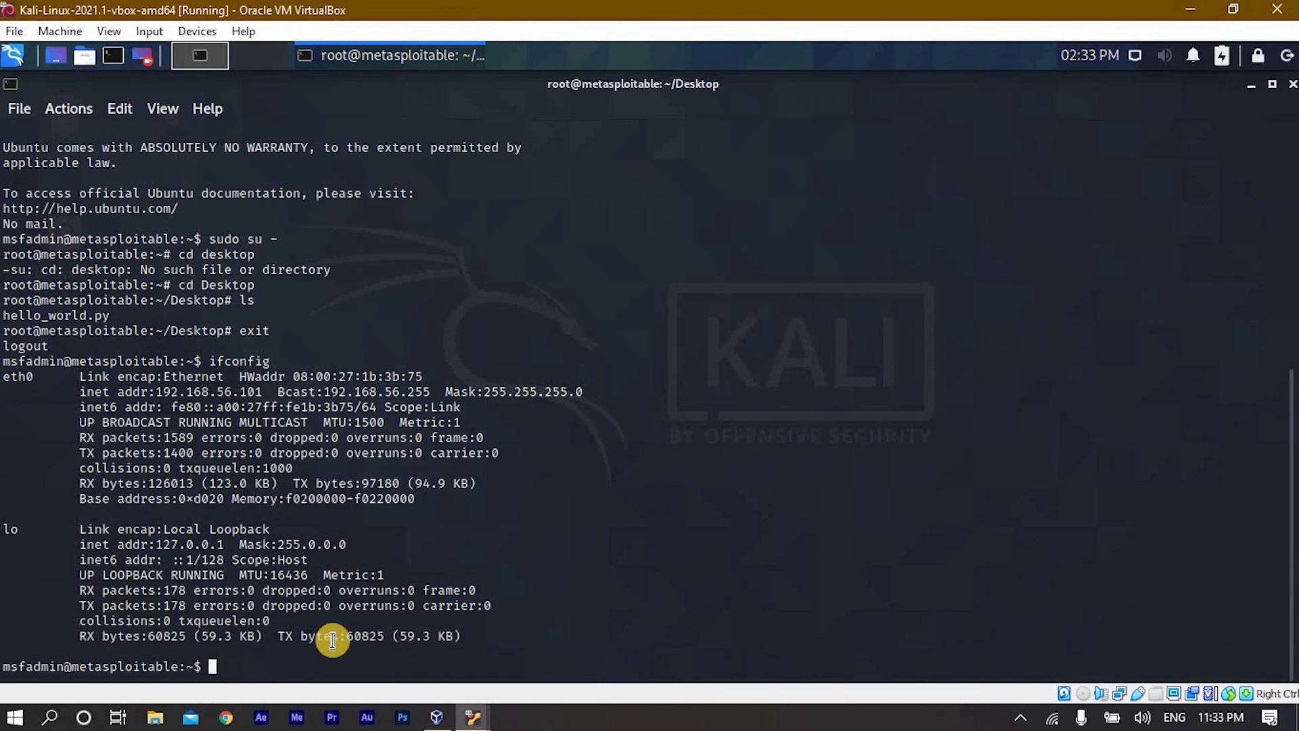